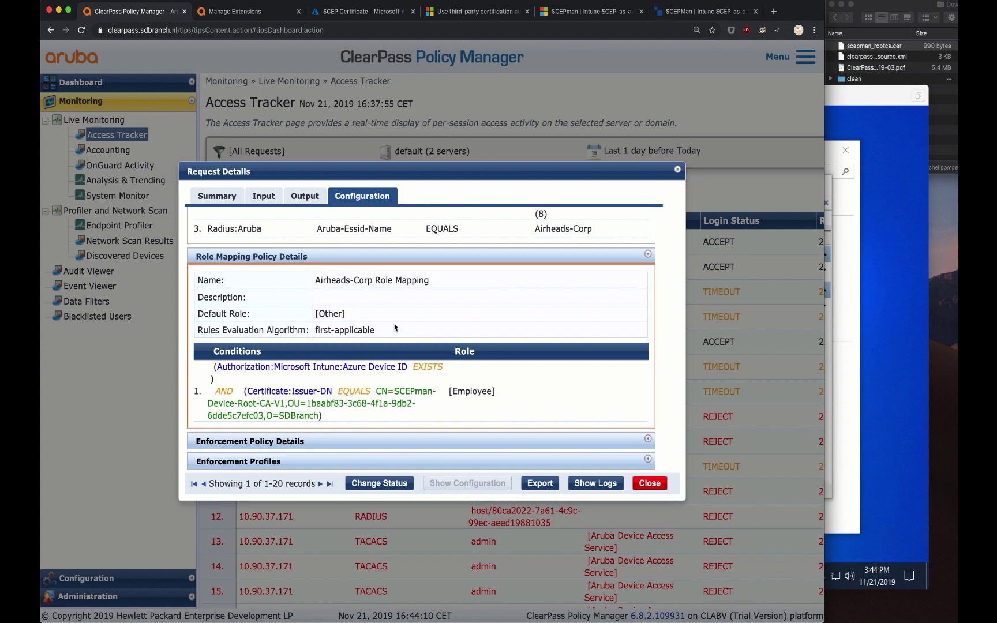
# Step: Close the Request Details dialog to return to the Access Tracker request list
pyautogui.click(648, 485)
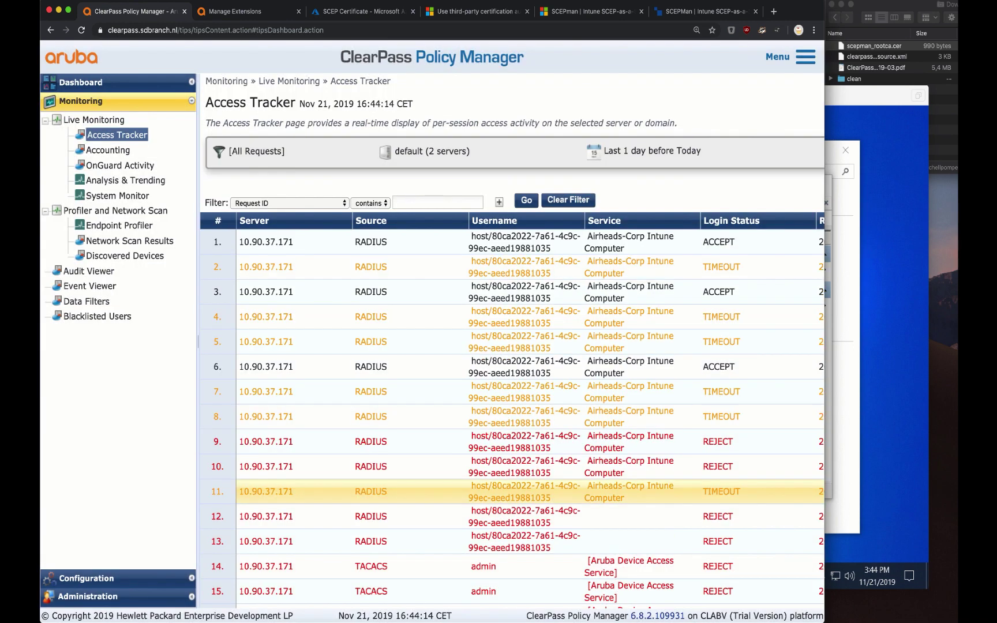
# Step: Add a new authentication source named 'Azure AD SD-Branch' with type Active Directory
pyautogui.click(88, 578)
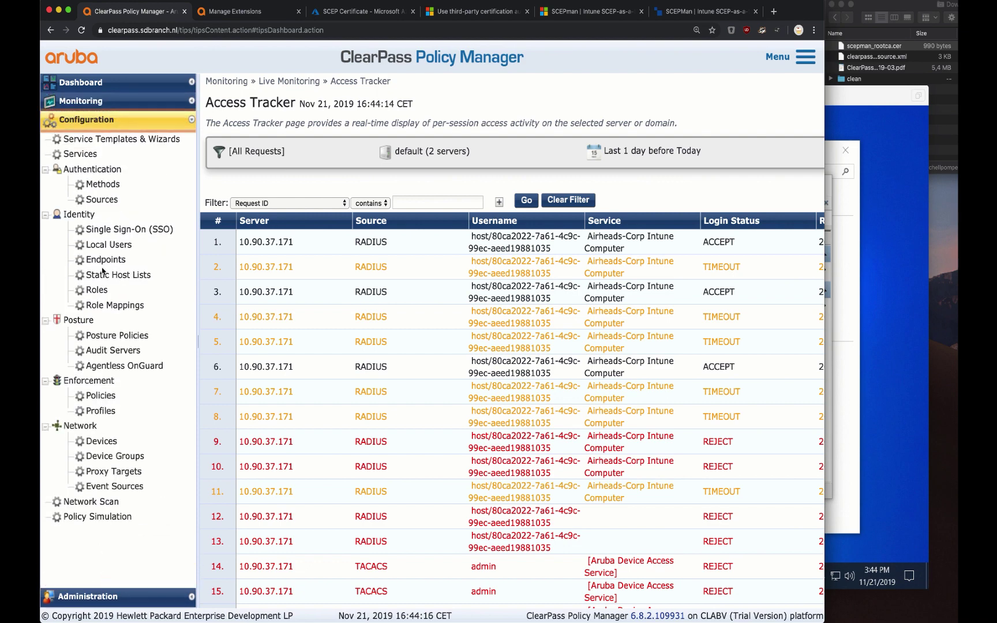
pyautogui.click(98, 200)
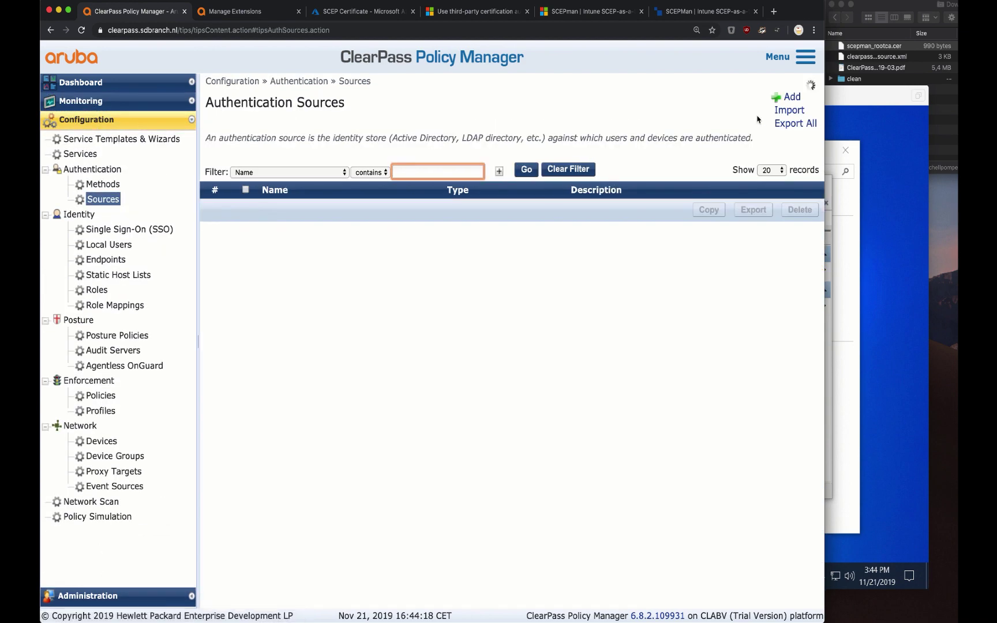
pyautogui.click(785, 100)
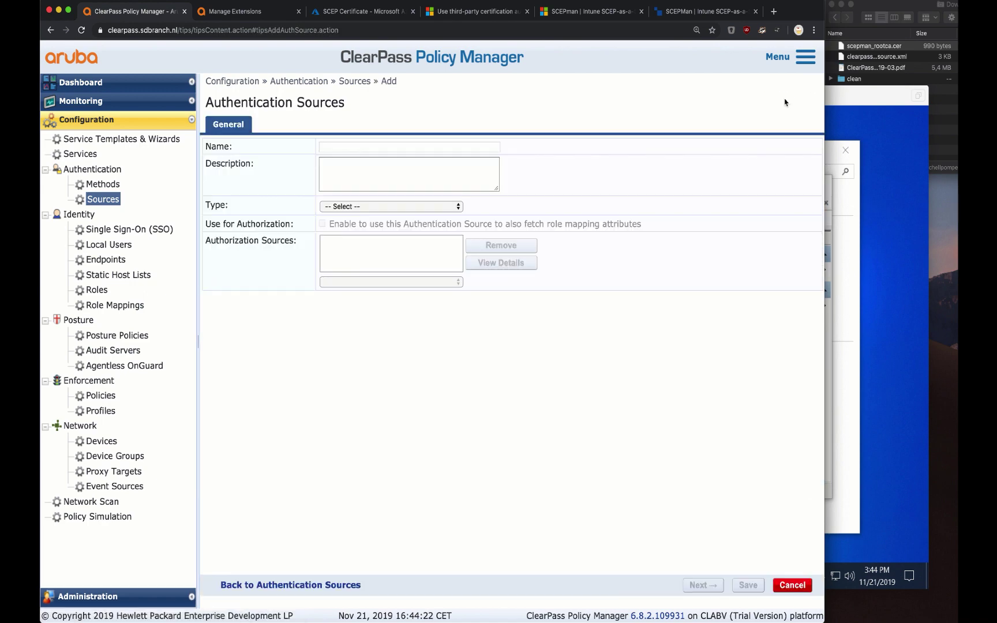
pyautogui.click(423, 147)
pyautogui.write('Azure AD ')
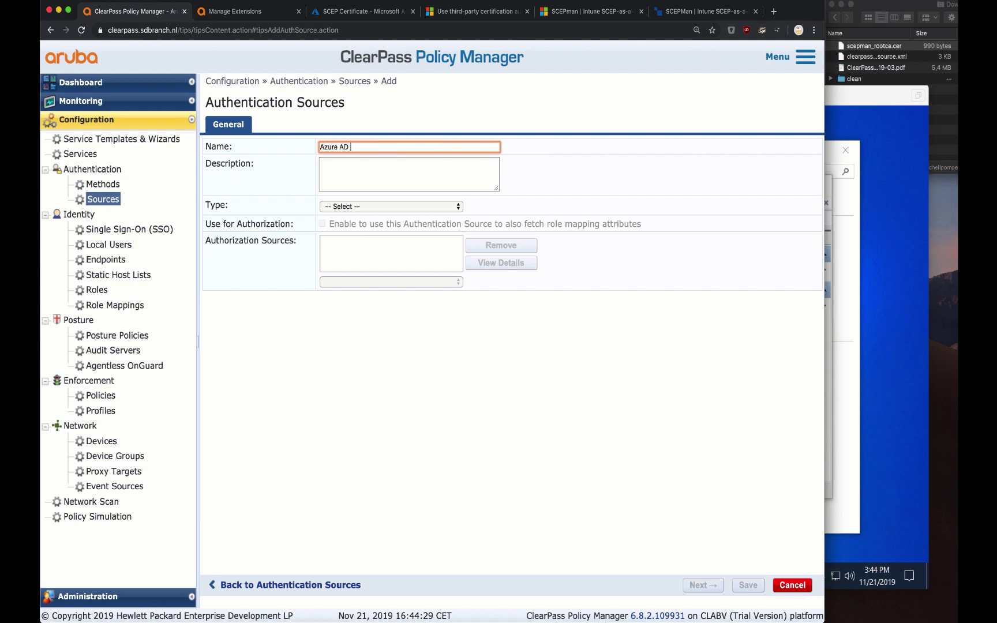
pyautogui.write('SD-Branch')
pyautogui.click(365, 207)
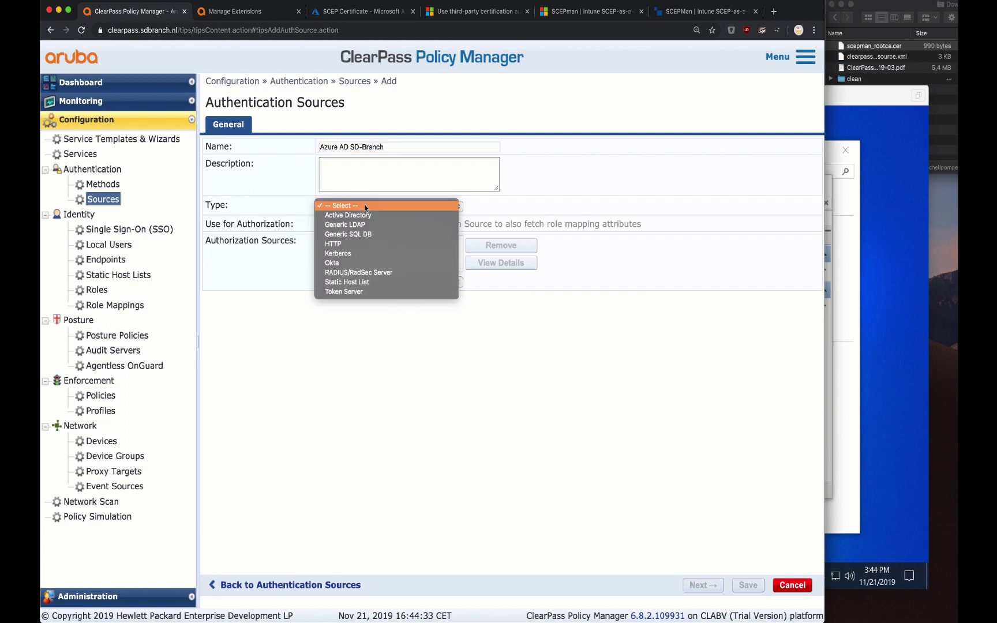
pyautogui.click(349, 215)
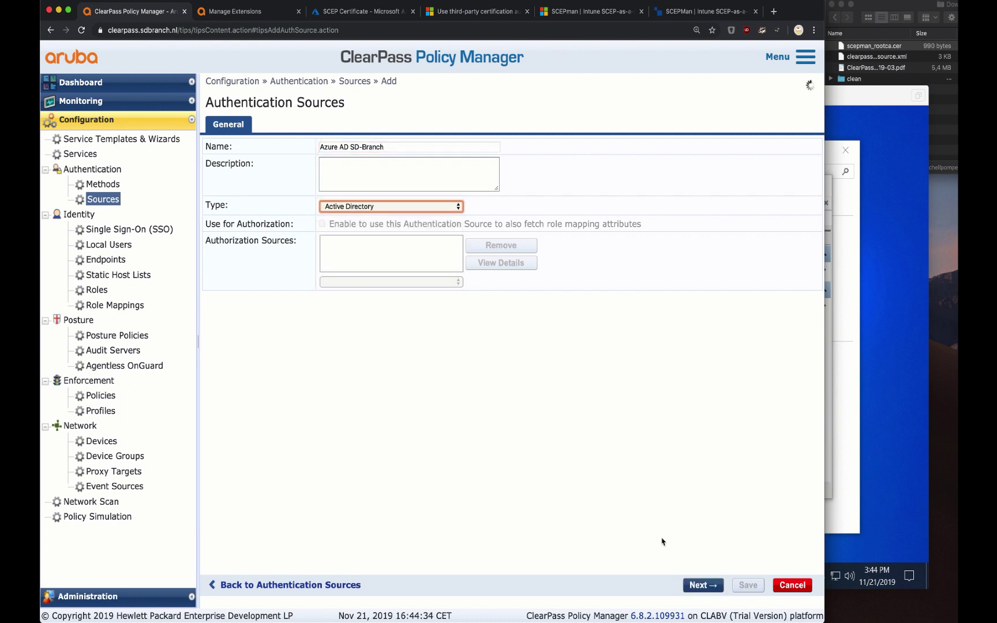
# Step: Set the source hostname to ldaps.sdbranch.nl with AD over SSL connection security on port 636
pyautogui.click(710, 586)
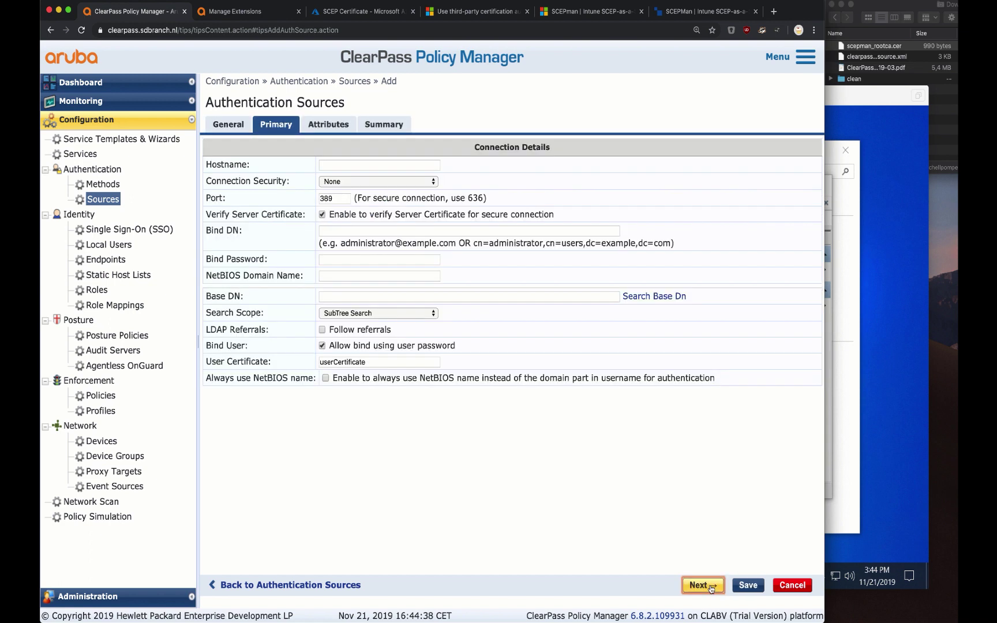
pyautogui.click(358, 168)
pyautogui.write('ldaps.sdbranch.nl')
pyautogui.press('Tab')
pyautogui.click(342, 182)
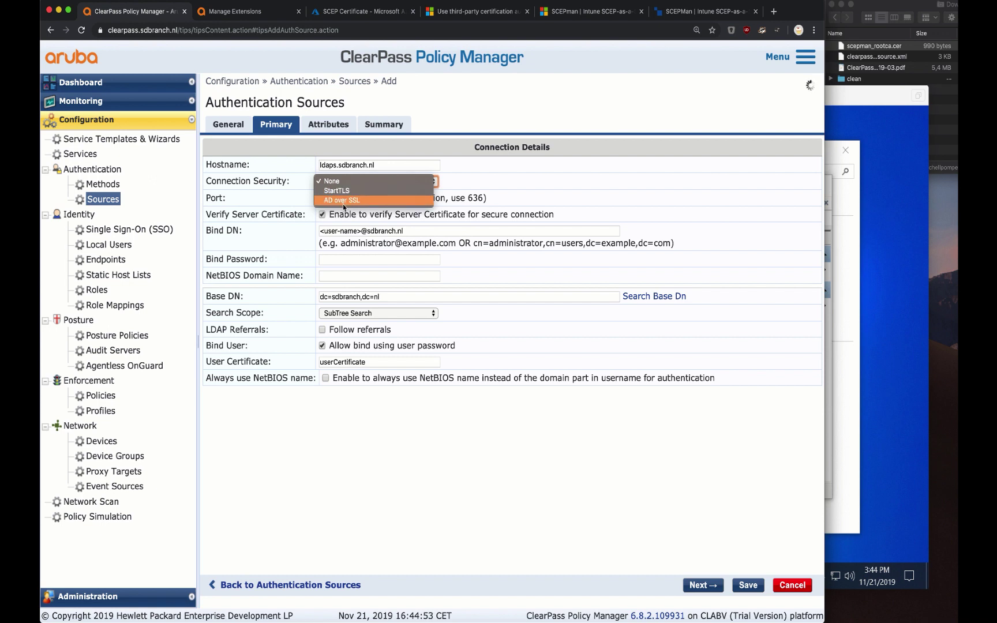
pyautogui.click(348, 202)
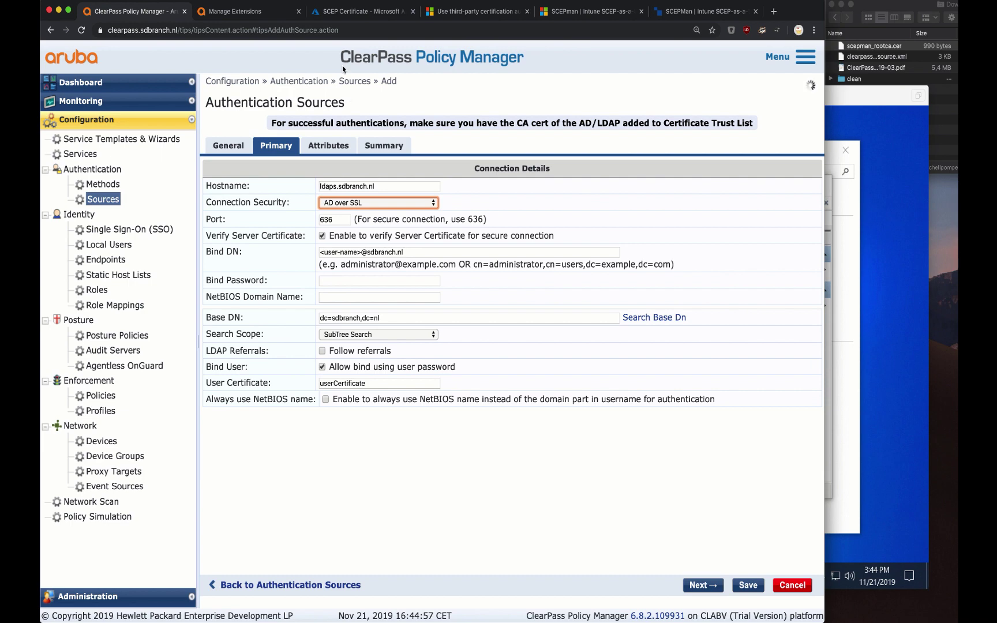
# Step: Switch to the Azure portal and go to the Home dashboard
pyautogui.click(351, 13)
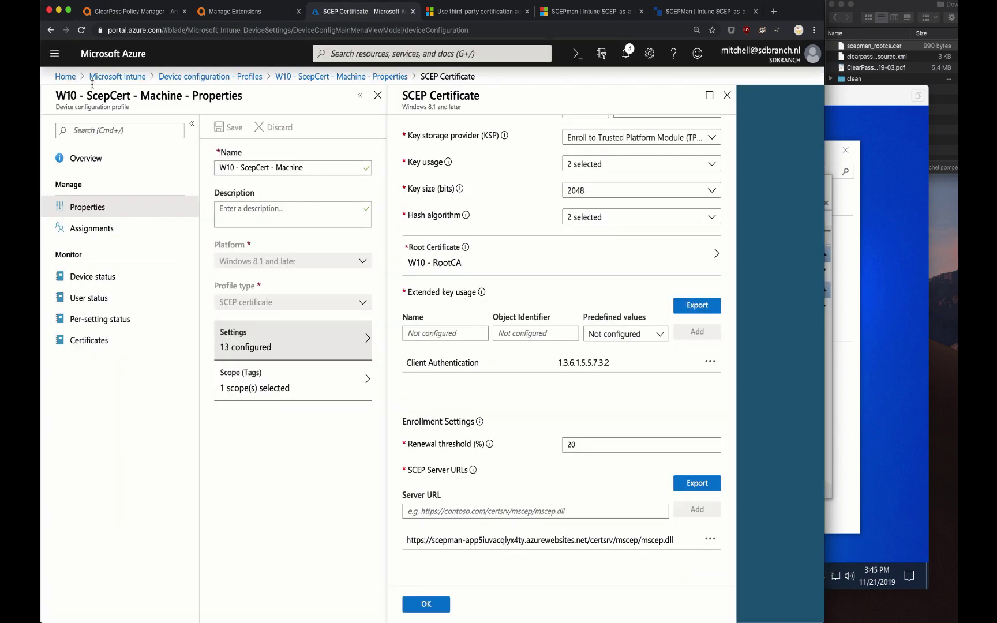
pyautogui.click(65, 81)
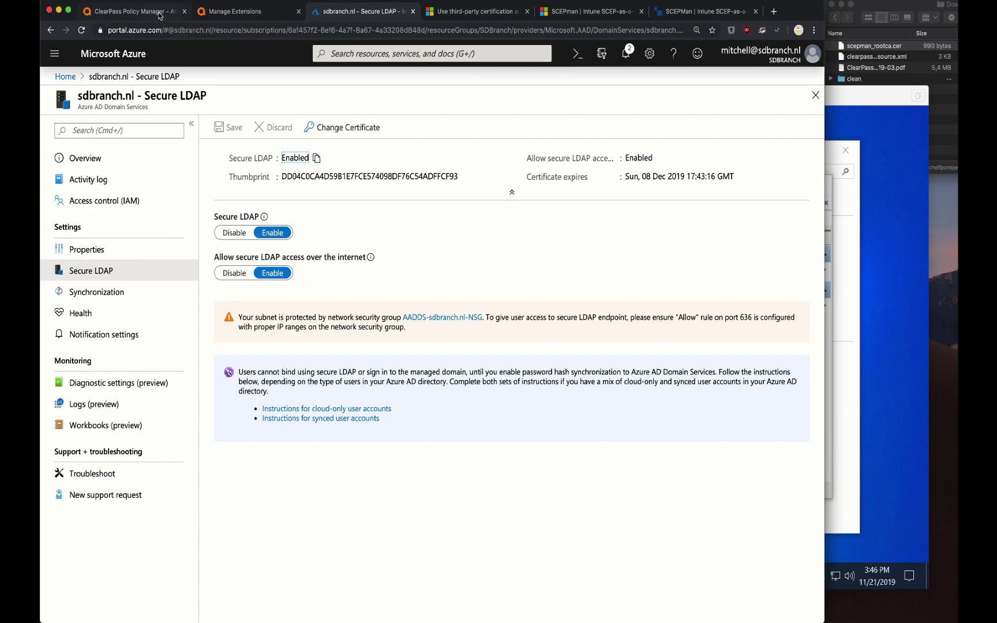
# Step: Replace the Bind DN user-name placeholder with the bind account name and enter the bind password
pyautogui.click(163, 18)
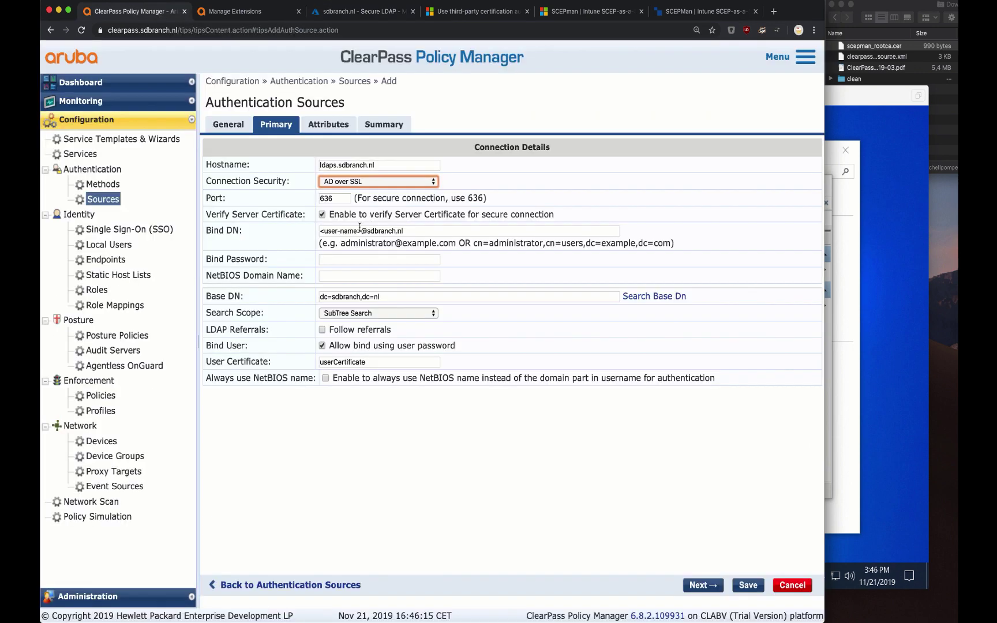
pyautogui.moveTo(361, 231); pyautogui.dragTo(314, 240)
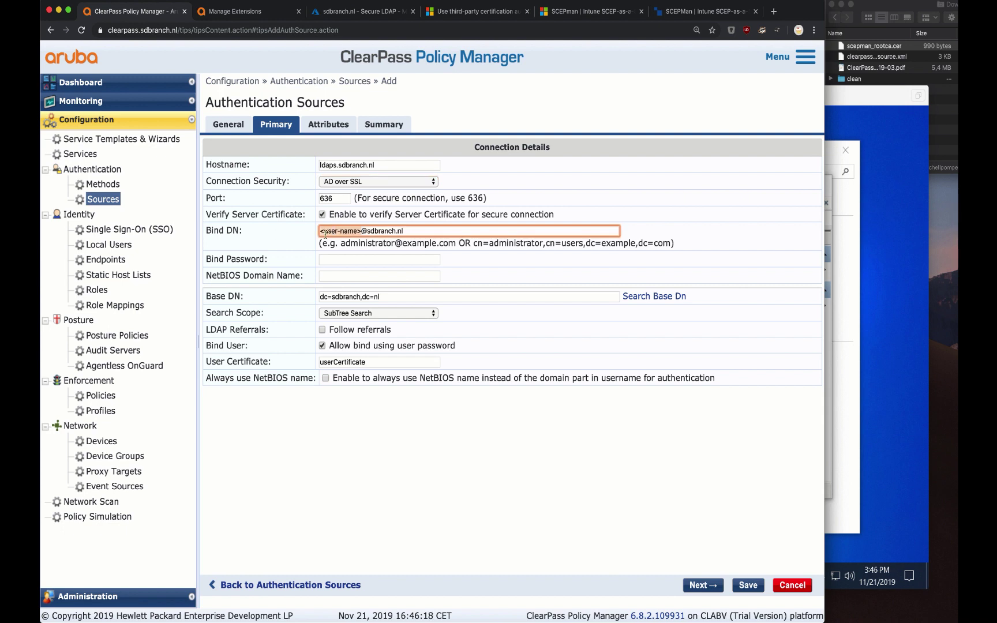
pyautogui.write('mitchell')
pyautogui.press('Tab')
pyautogui.write('<password>')
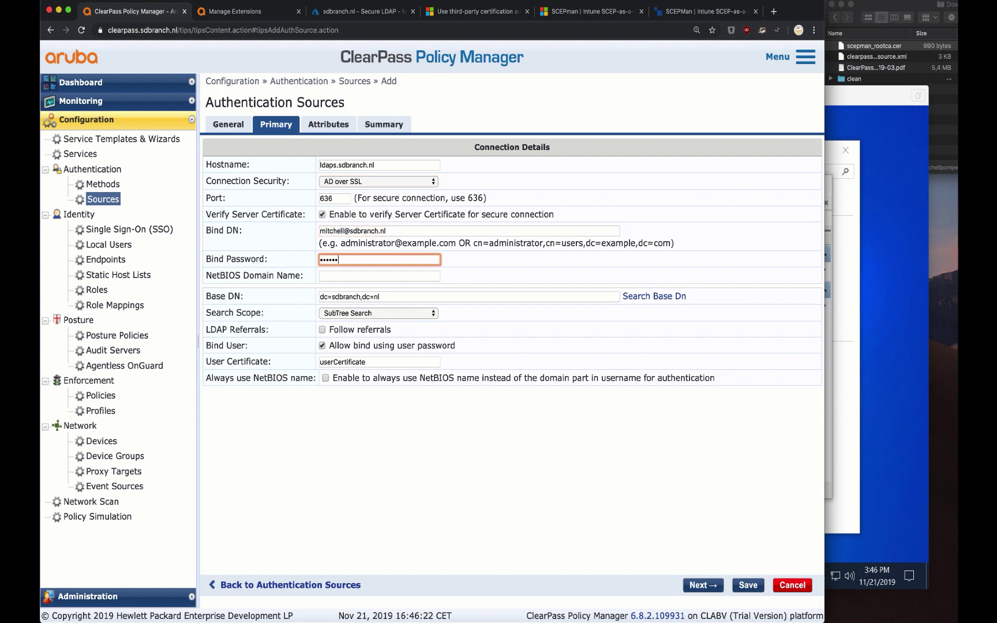
pyautogui.write('<password>')
# Step: Browse the directory and select dc=sdbranch,dc=nl as the base DN
pyautogui.click(654, 302)
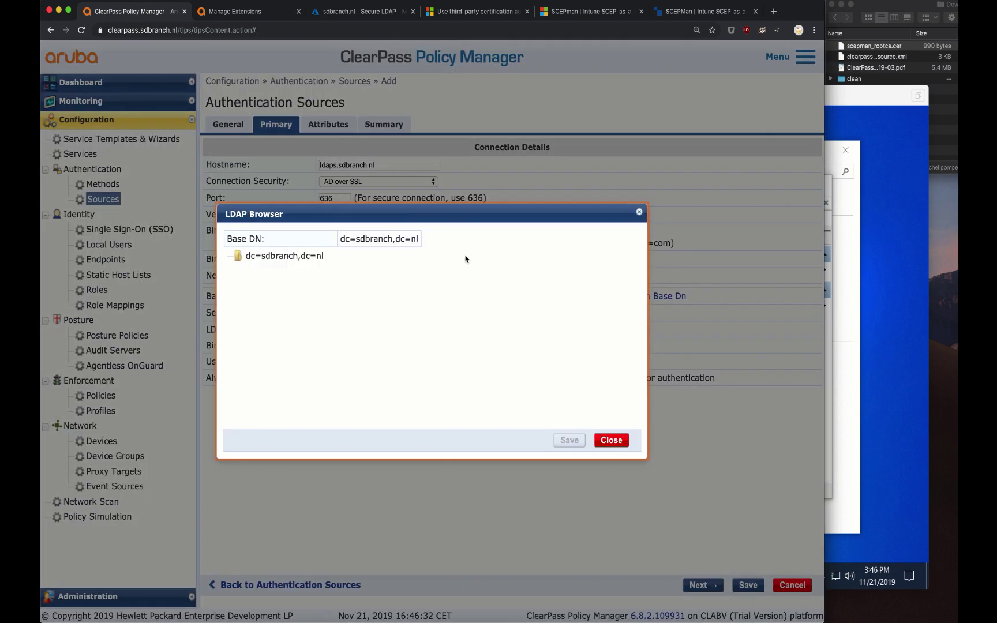
pyautogui.click(282, 256)
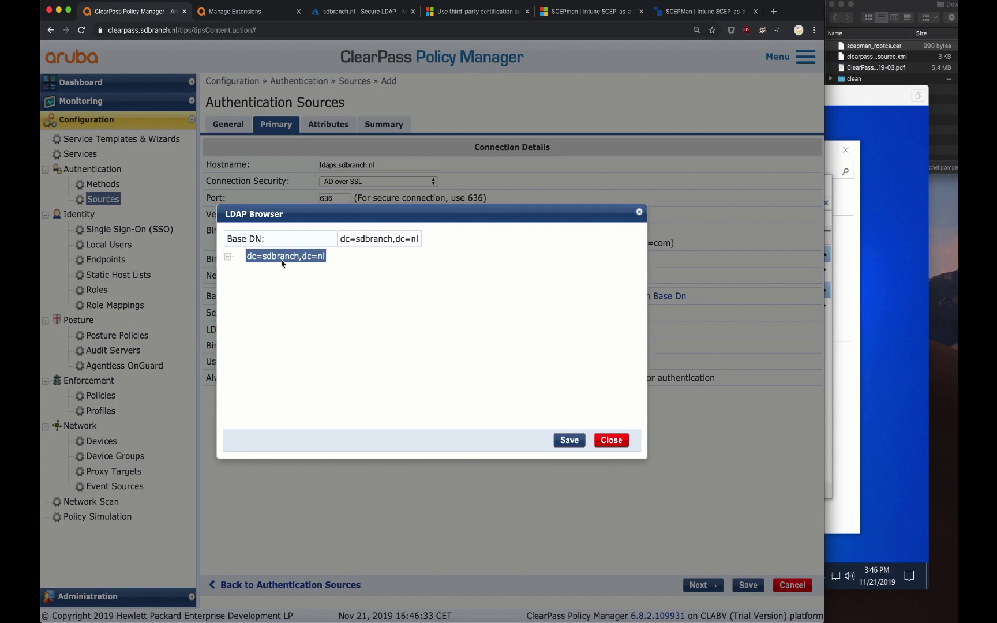
pyautogui.scroll(-3, 298, 351)
pyautogui.scroll(2, 298, 350)
pyautogui.scroll(-3, 298, 350)
pyautogui.scroll(1, 297, 351)
pyautogui.scroll(3, 298, 351)
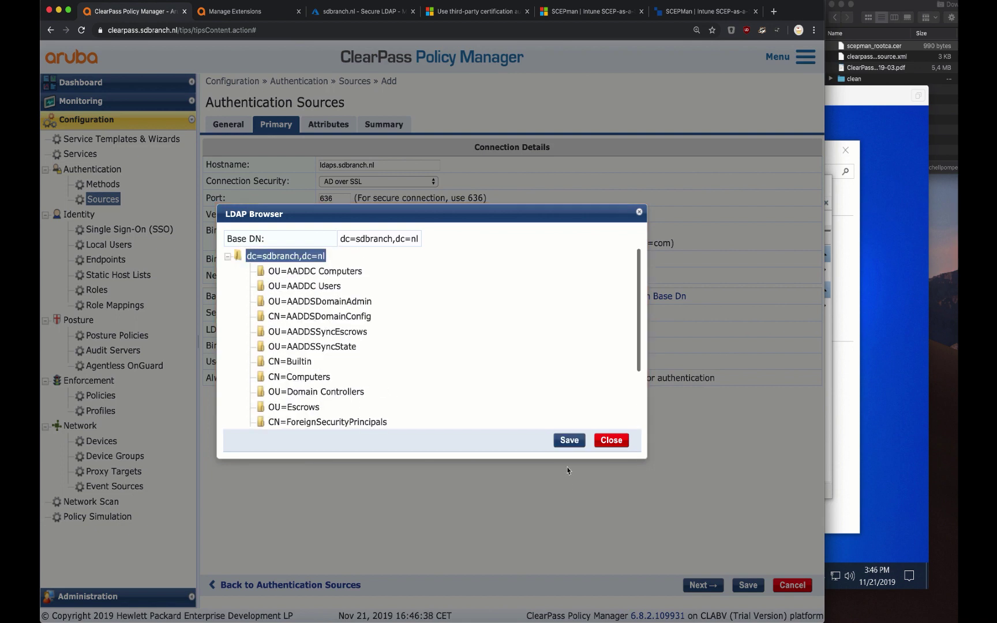
pyautogui.click(570, 440)
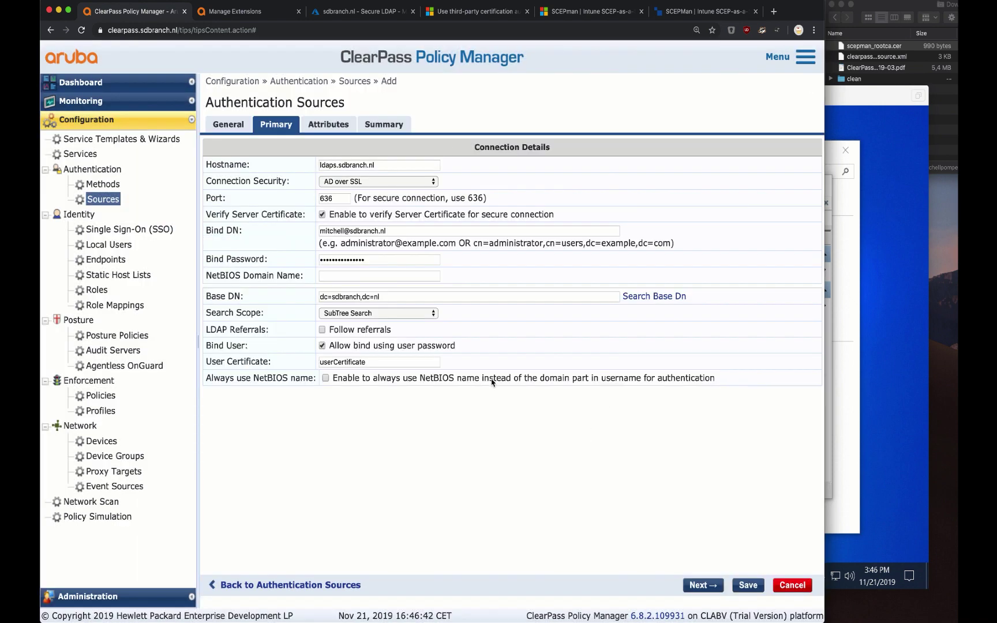
# Step: Review the source's Attributes and Summary, save Azure AD SD-Branch, and open the Services list
pyautogui.click(328, 125)
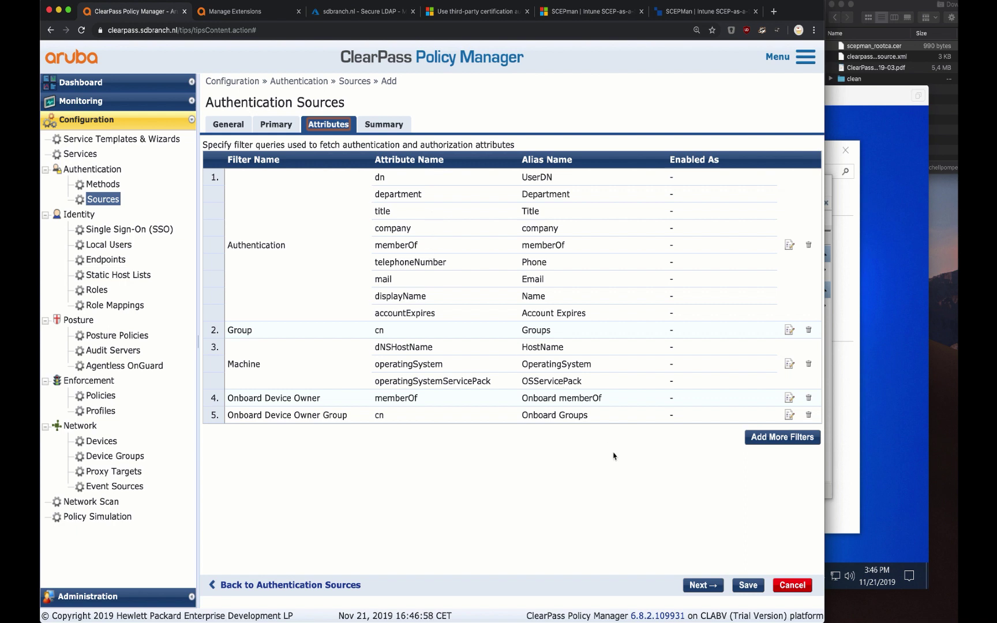
pyautogui.click(390, 128)
pyautogui.click(744, 589)
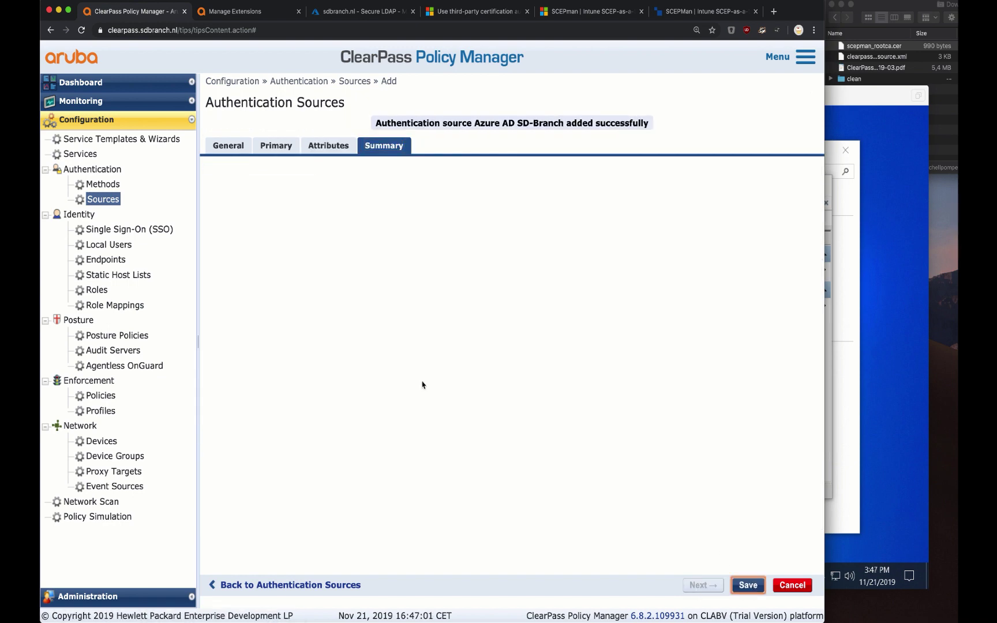
pyautogui.click(84, 153)
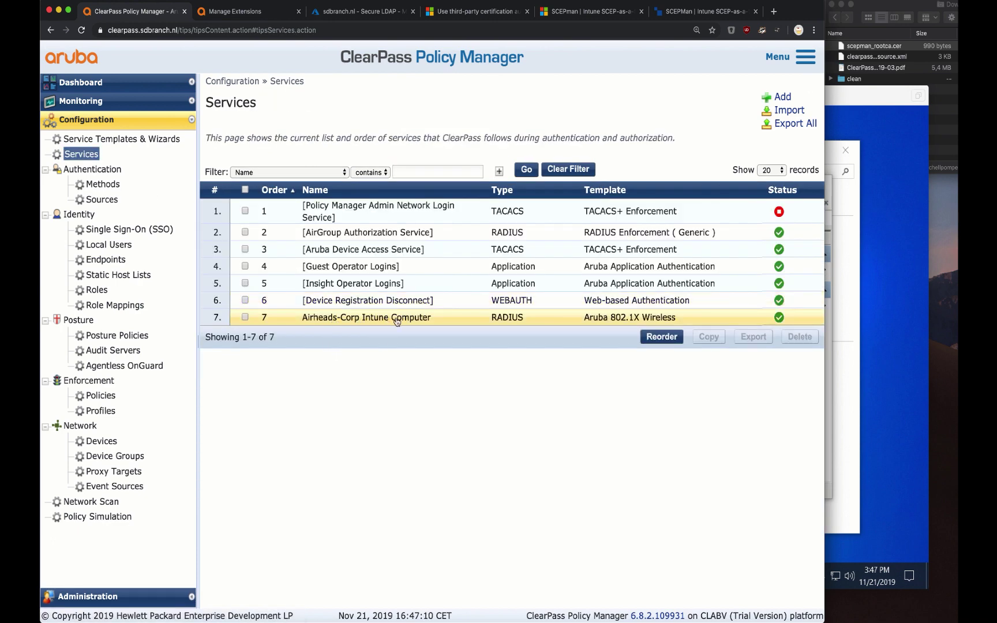
# Step: Copy Airheads-Corp Intune Computer, reorder the copy to position 7, and open it for editing
pyautogui.click(245, 318)
pyautogui.click(709, 337)
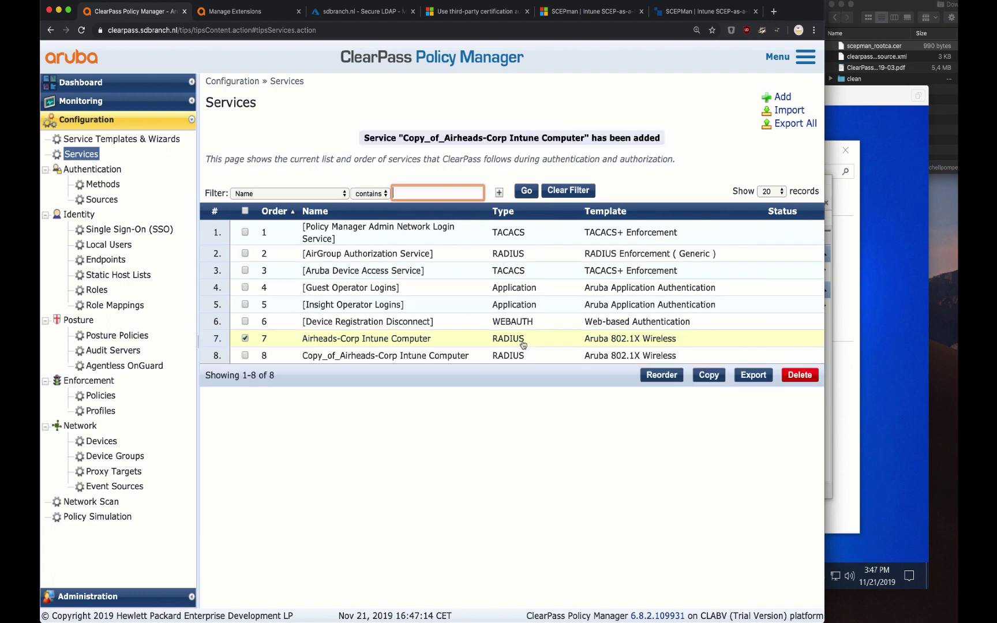
pyautogui.click(661, 380)
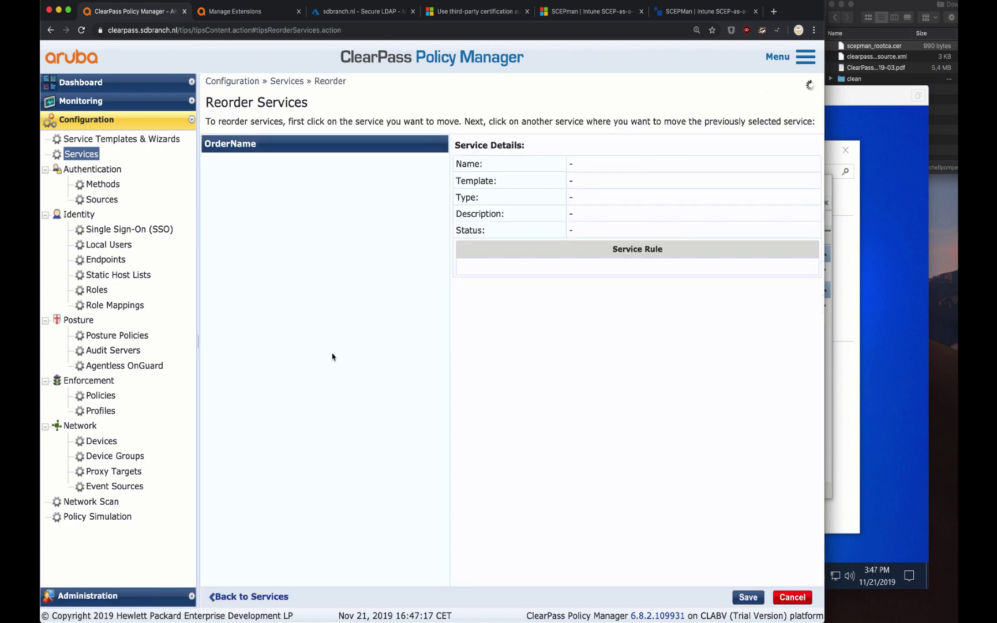
pyautogui.click(332, 281)
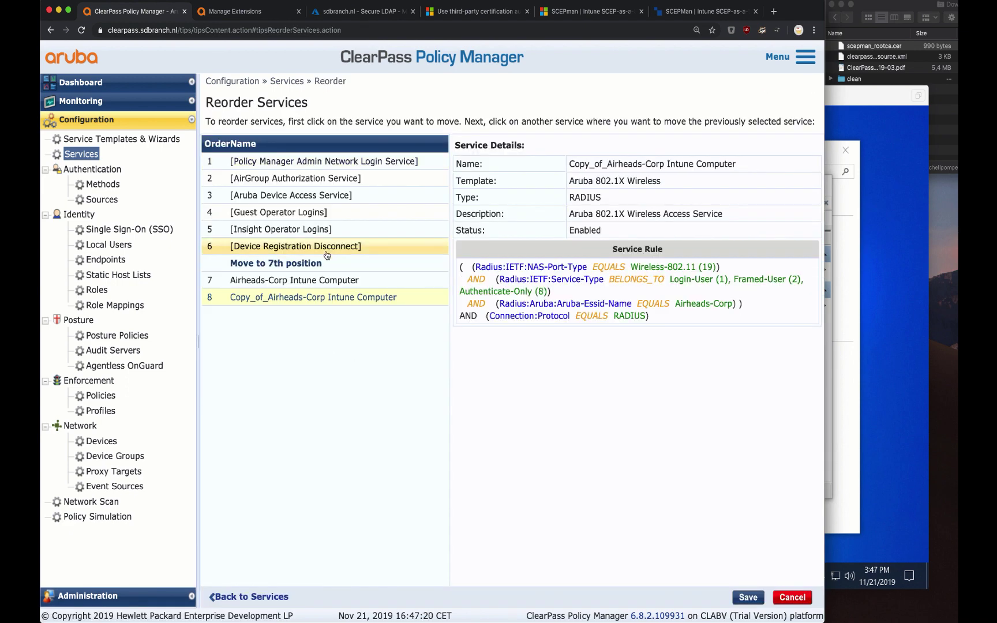
pyautogui.click(324, 260)
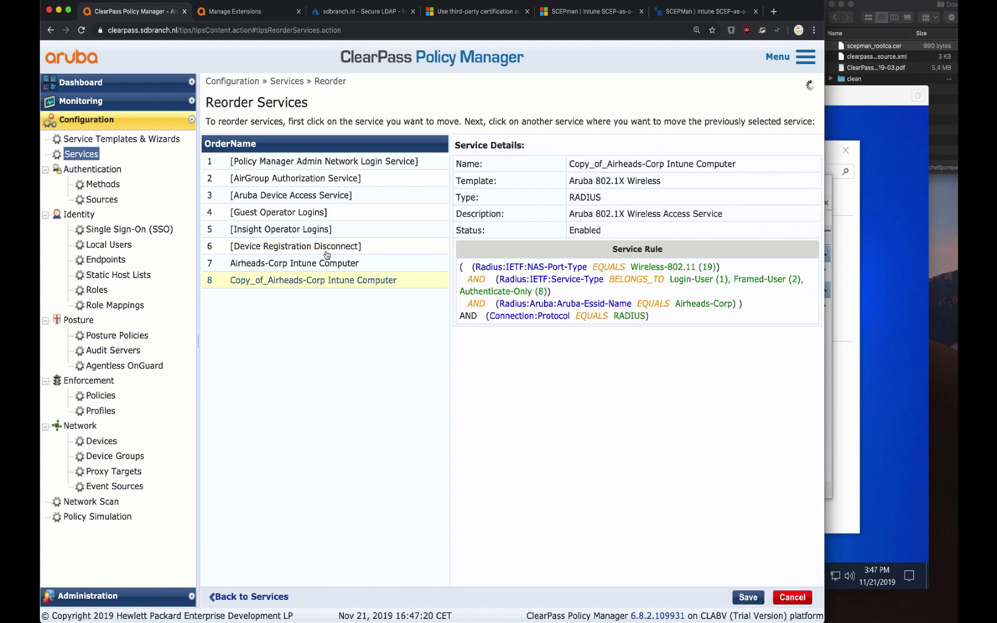
pyautogui.click(747, 596)
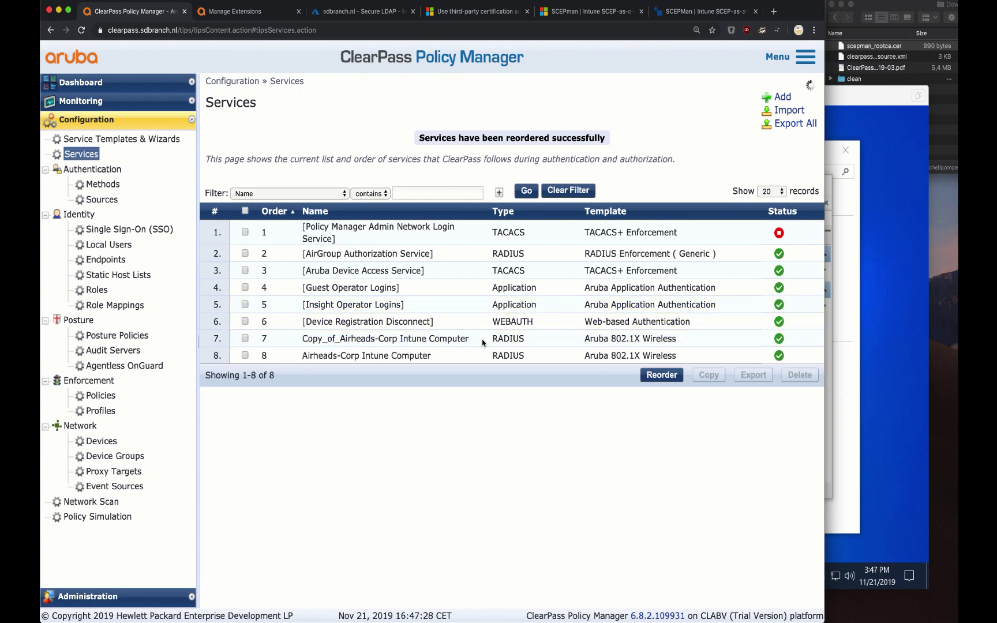
pyautogui.click(483, 343)
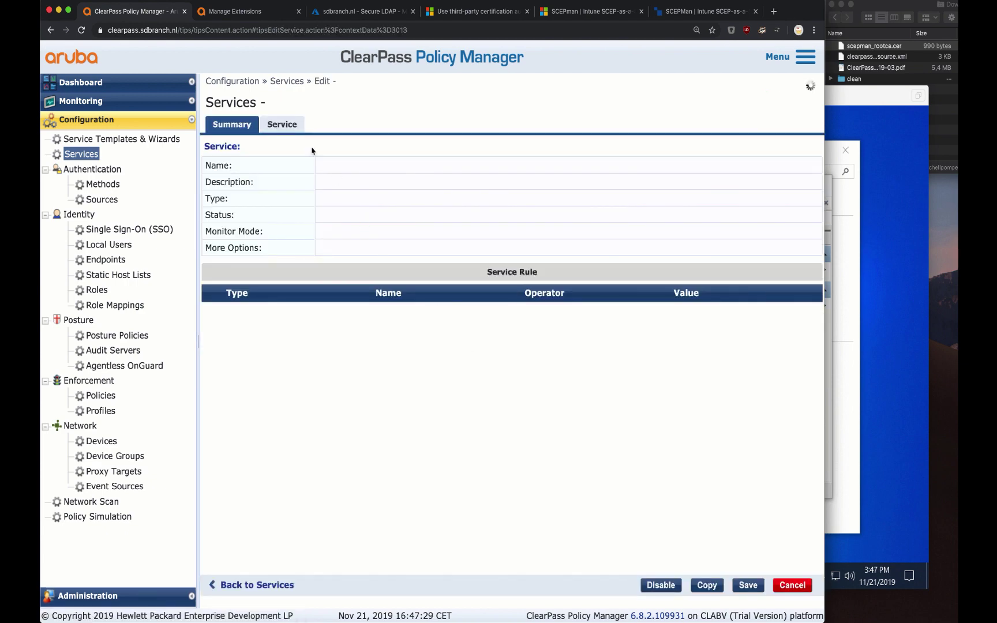
# Step: Rename the copied service to 'Airheads-Corp Intune User'
pyautogui.click(282, 124)
pyautogui.click(349, 148)
pyautogui.moveTo(347, 149); pyautogui.dragTo(319, 148)
pyautogui.press('BackSpace')
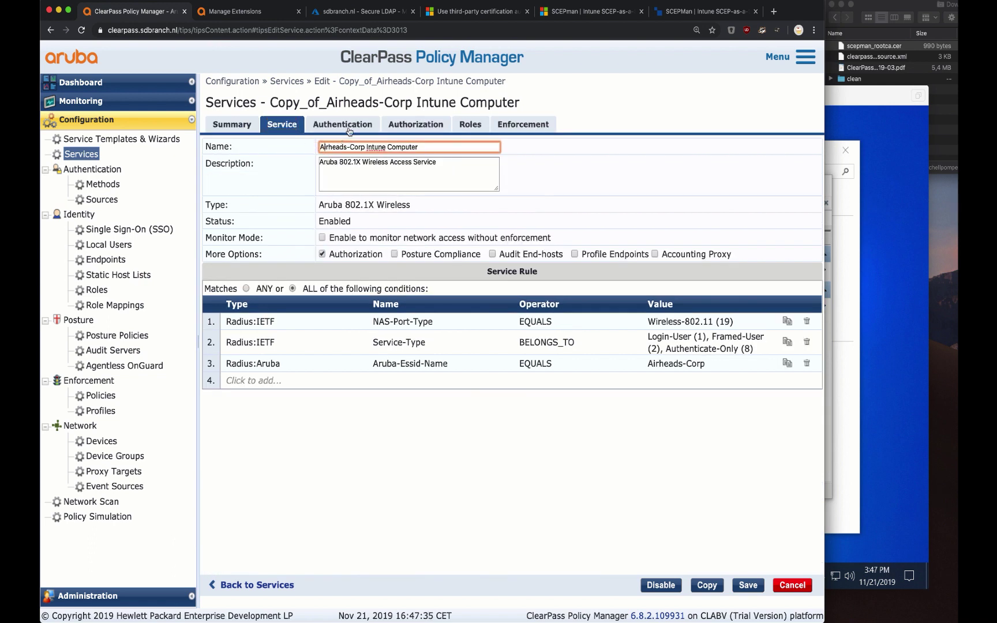
pyautogui.doubleClick(405, 149)
pyautogui.write('User')
# Step: Replace the Intune TLS Computer method with EAP TLS and Endpoints Repository with Azure AD SD-Branch
pyautogui.click(372, 126)
pyautogui.click(373, 148)
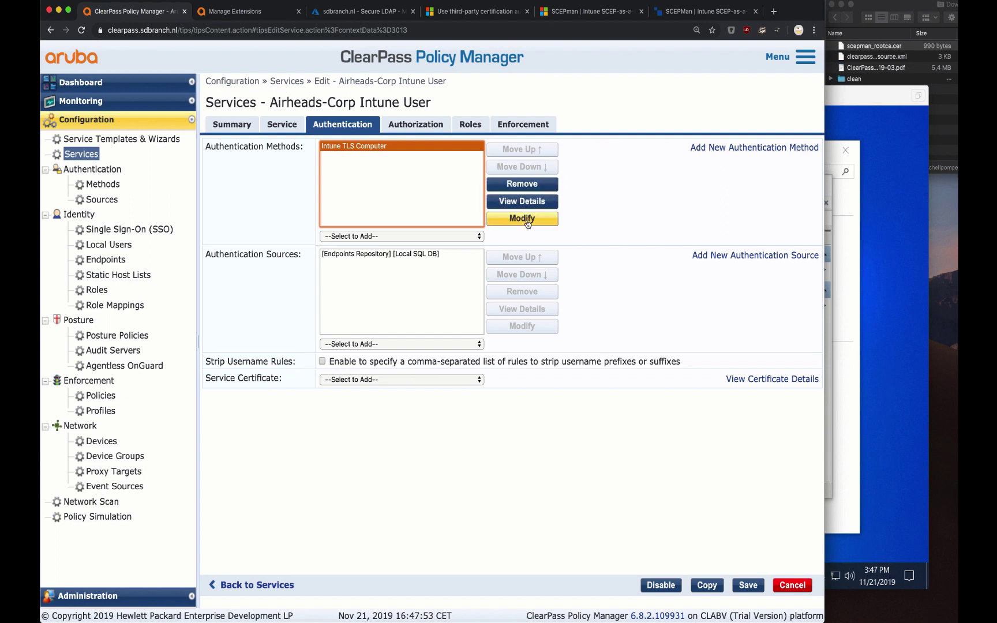
pyautogui.click(525, 186)
pyautogui.click(453, 236)
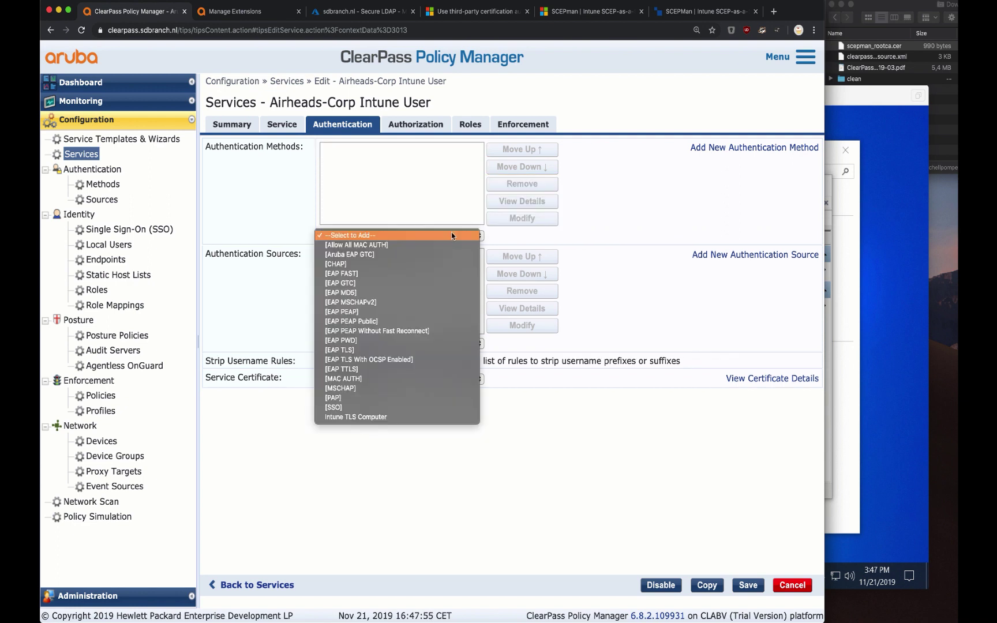
pyautogui.click(402, 350)
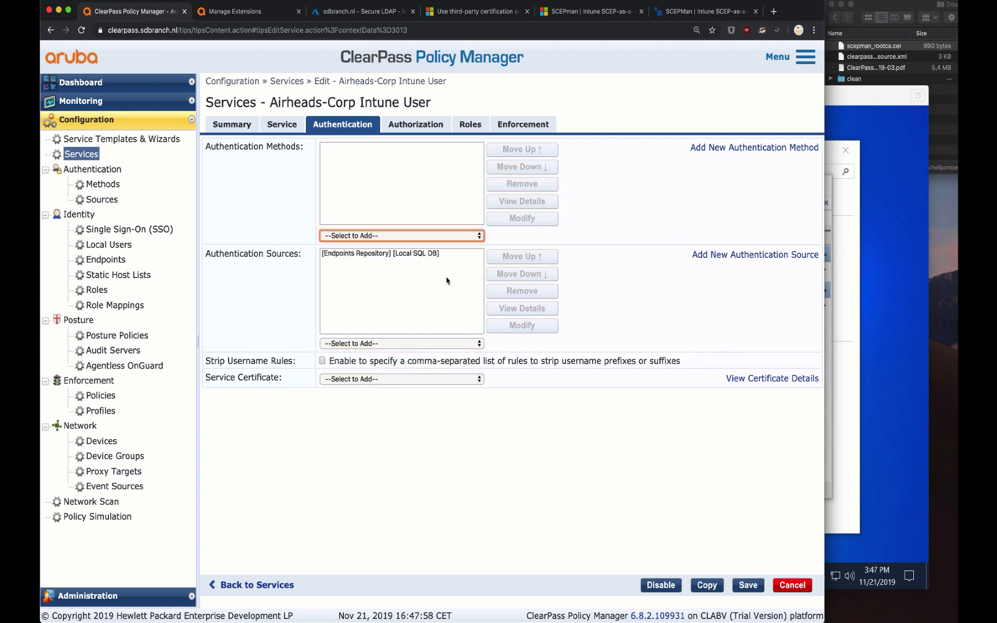
pyautogui.click(390, 256)
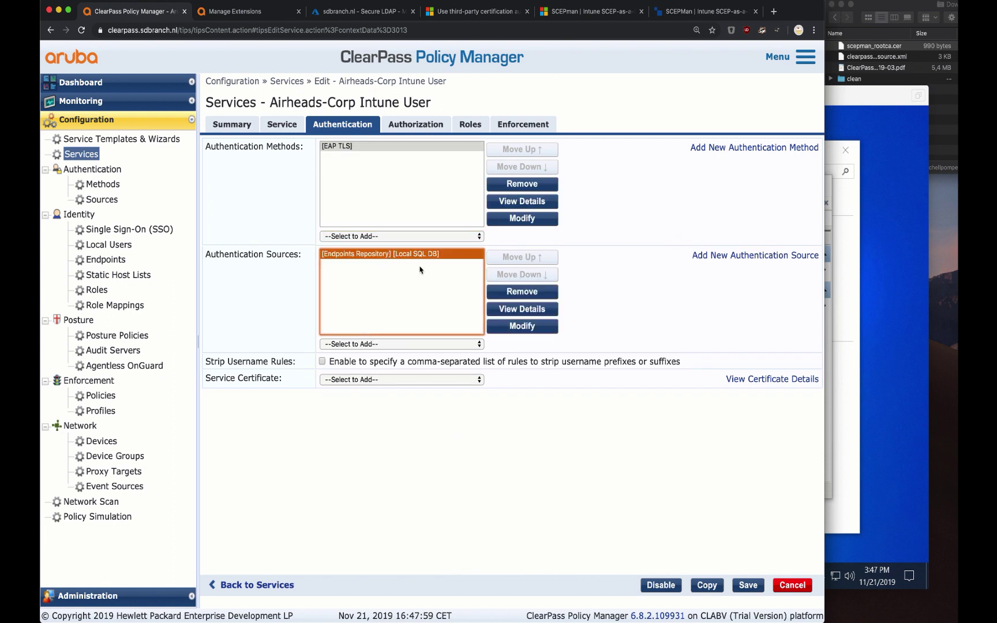
pyautogui.click(523, 294)
pyautogui.click(429, 343)
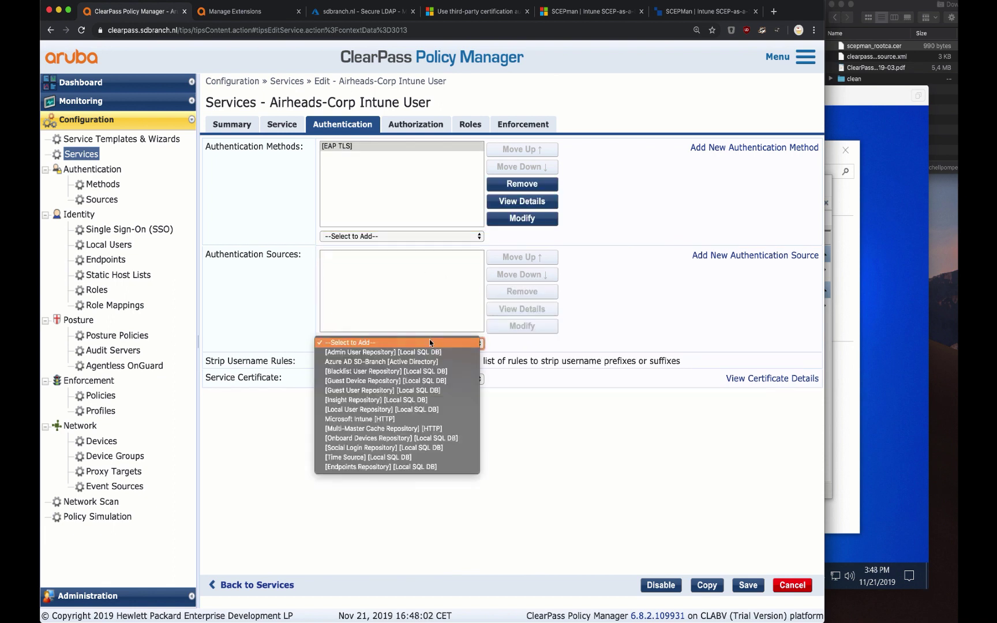
pyautogui.click(414, 362)
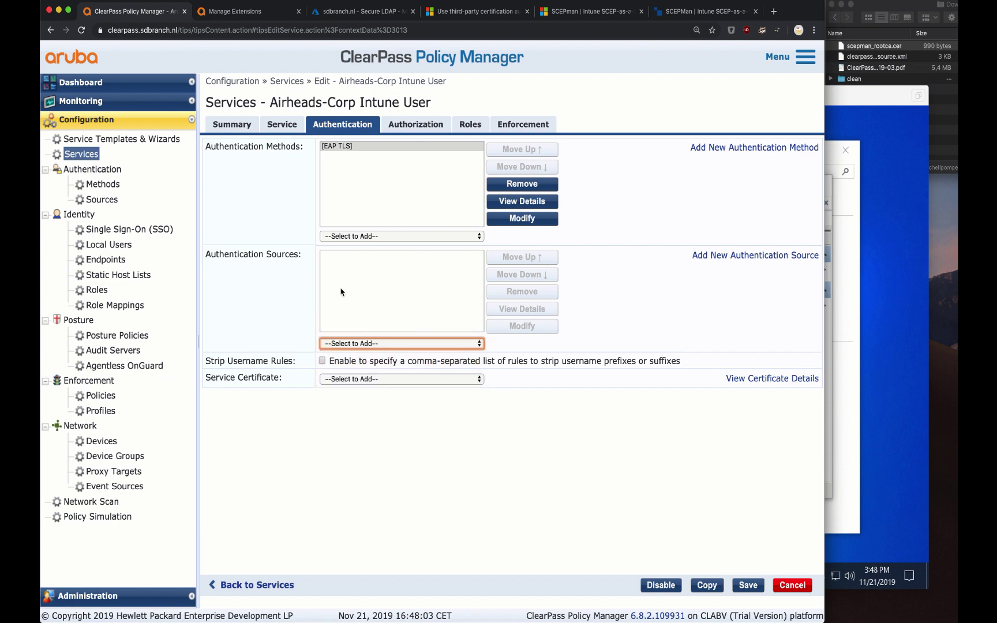
# Step: Add Azure AD SD-Branch as an additional authorization source
pyautogui.click(422, 127)
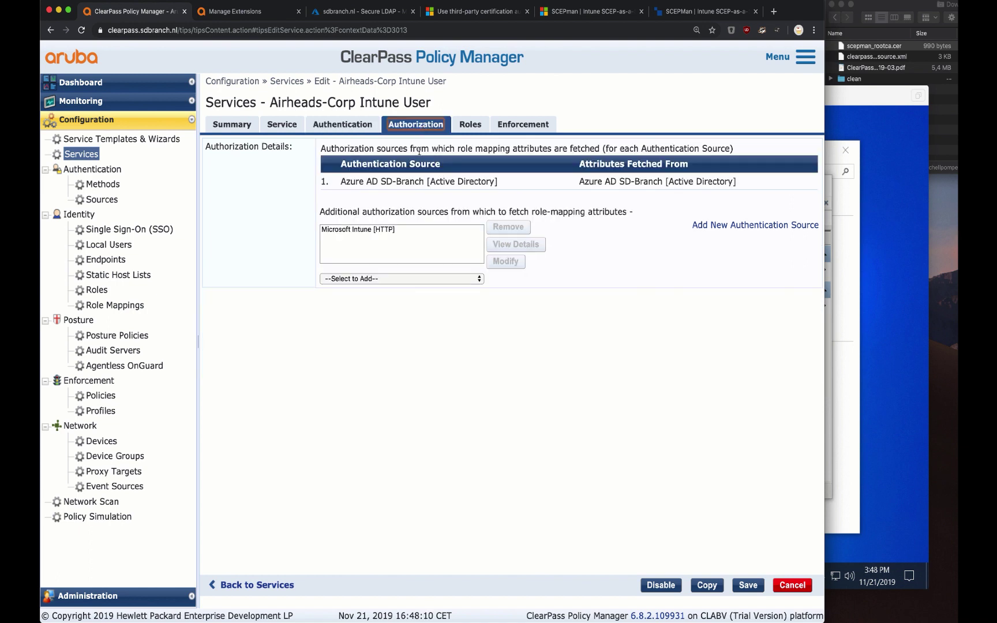
pyautogui.click(412, 281)
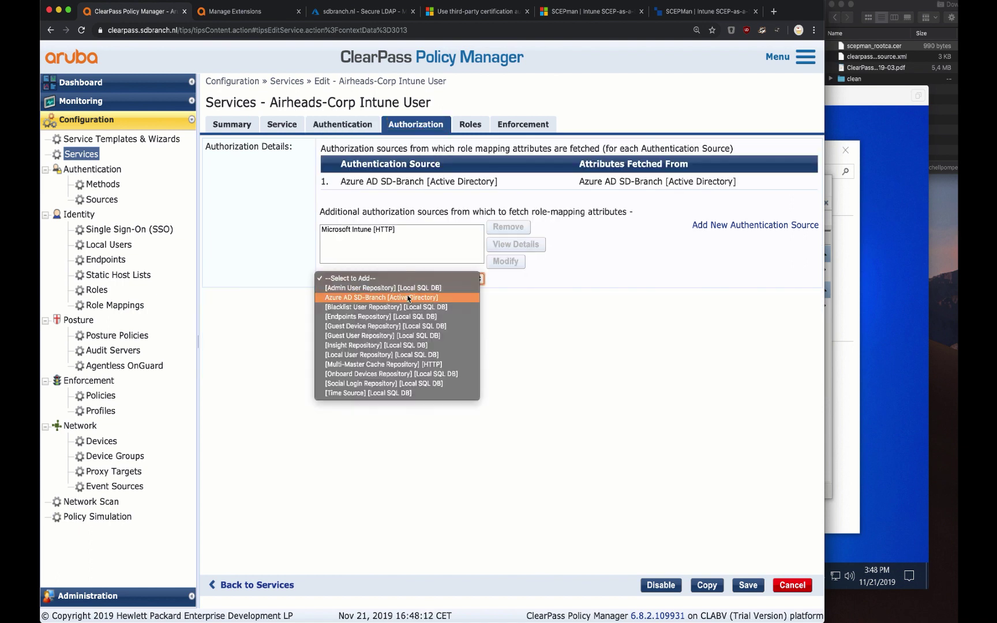
pyautogui.click(408, 298)
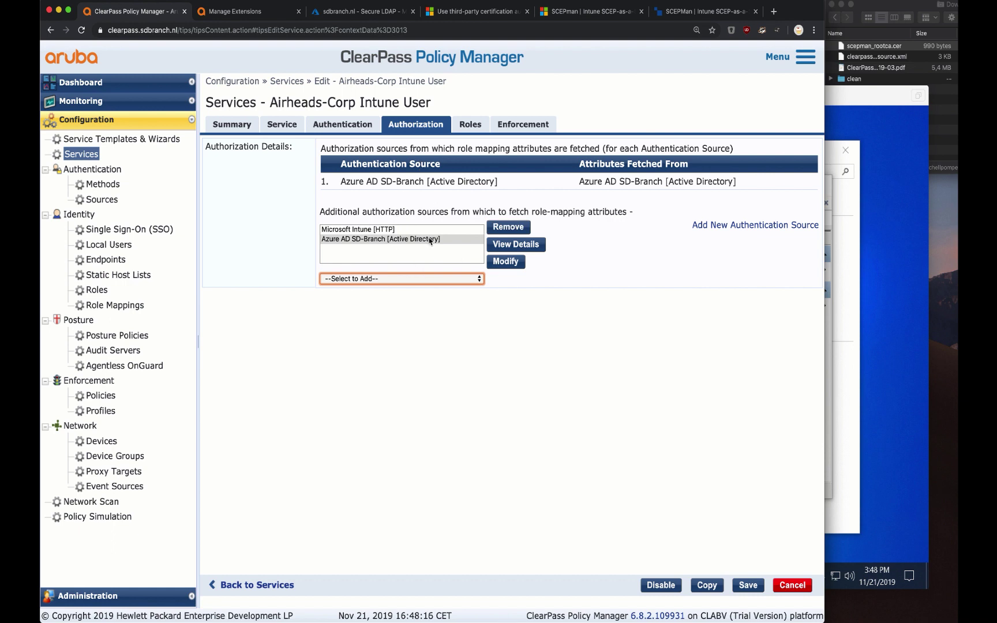
# Step: Open the Airheads-Corp Role Mapping policy's mapping rules to add a new rule
pyautogui.click(470, 126)
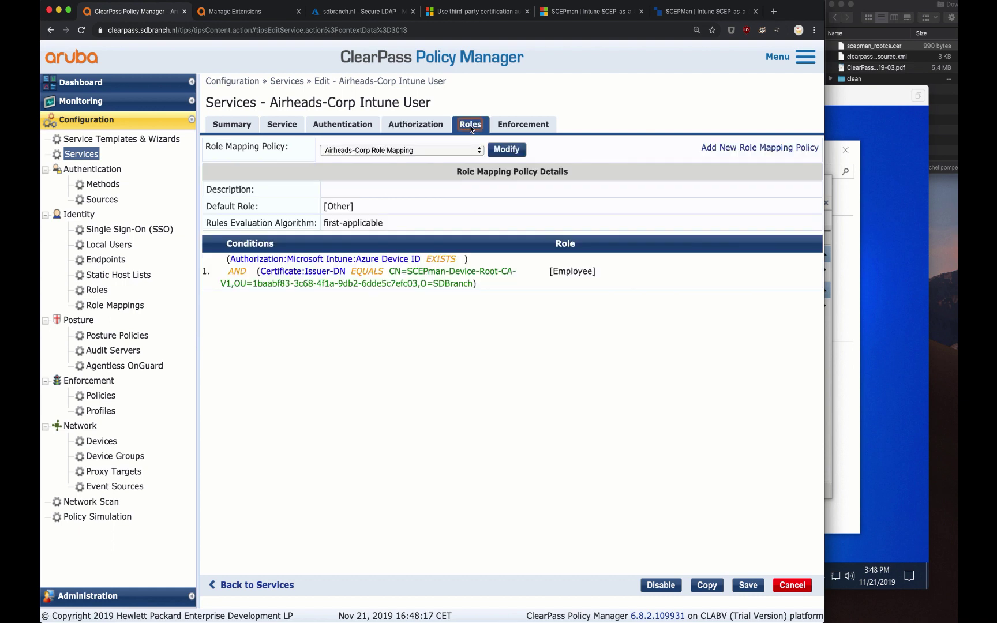
pyautogui.click(508, 151)
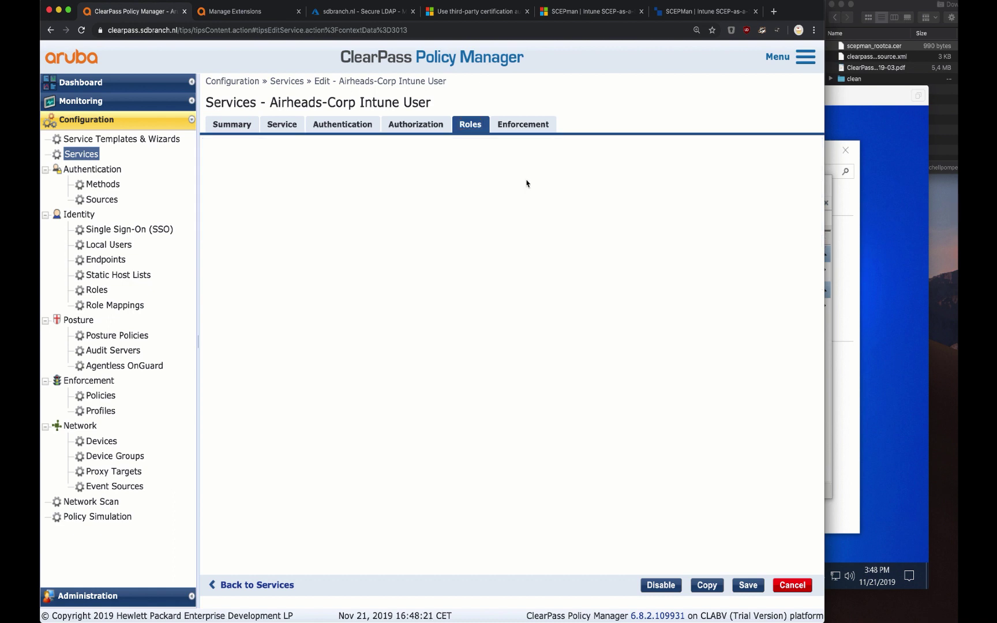
pyautogui.click(332, 125)
pyautogui.click(471, 235)
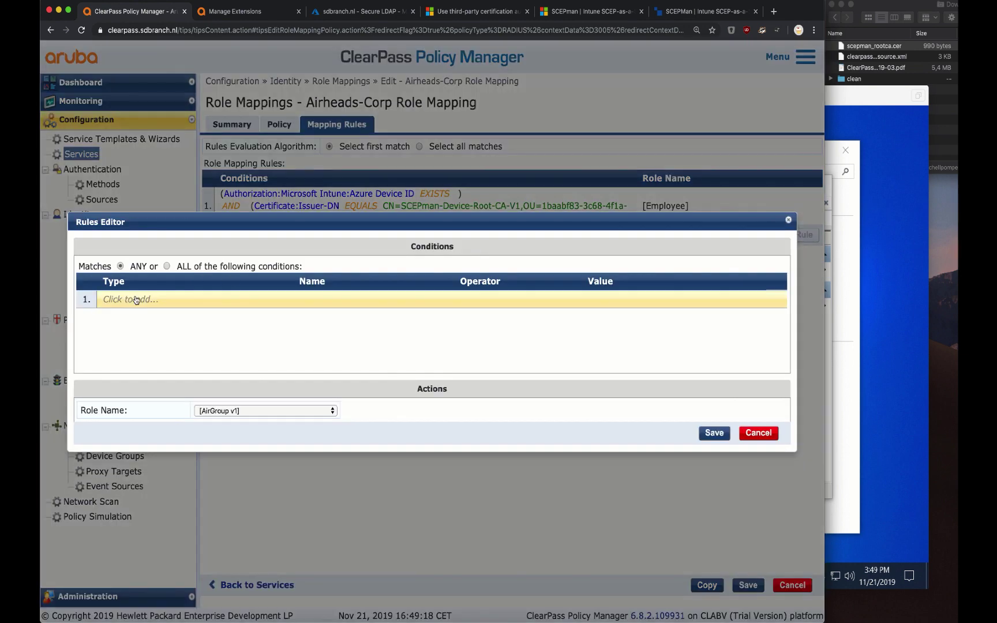
# Step: Set the rule condition to Azure AD SD-Branch Groups CONTAINS Administrator
pyautogui.click(137, 300)
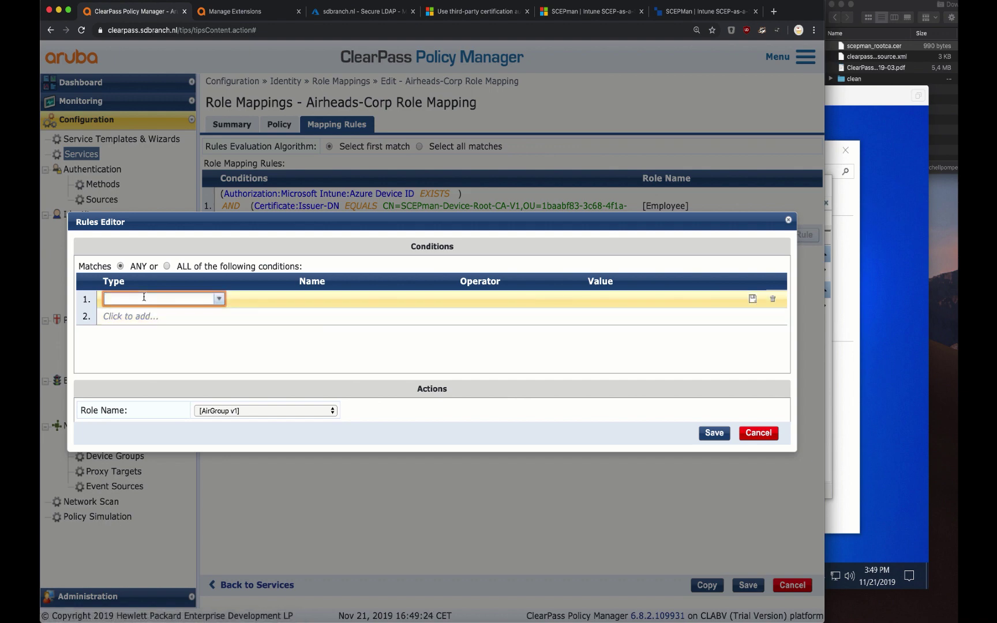
pyautogui.click(144, 297)
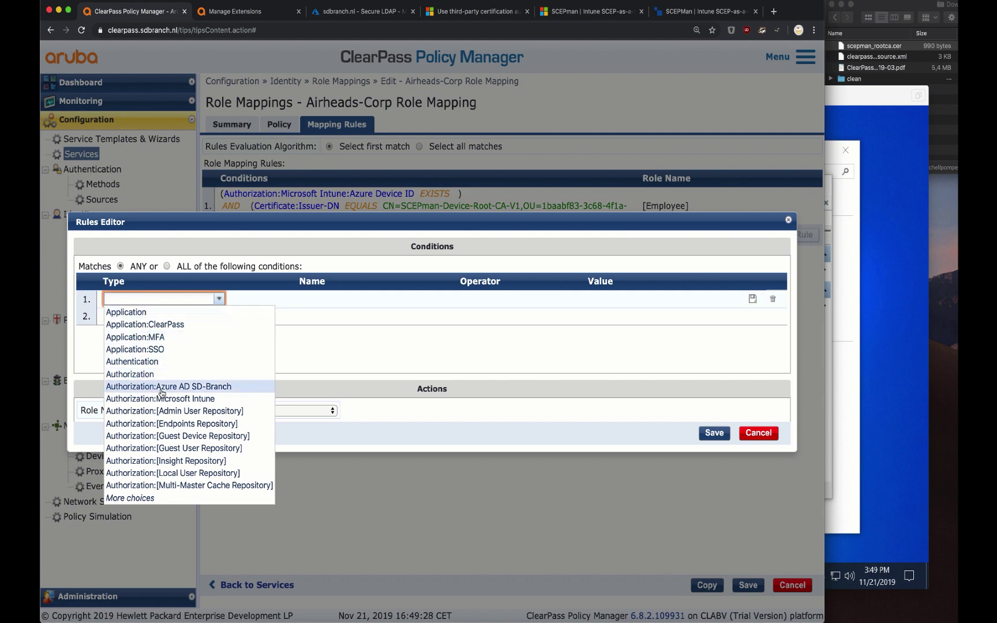
pyautogui.write('ad')
pyautogui.press('BackSpace')
pyautogui.write('zure')
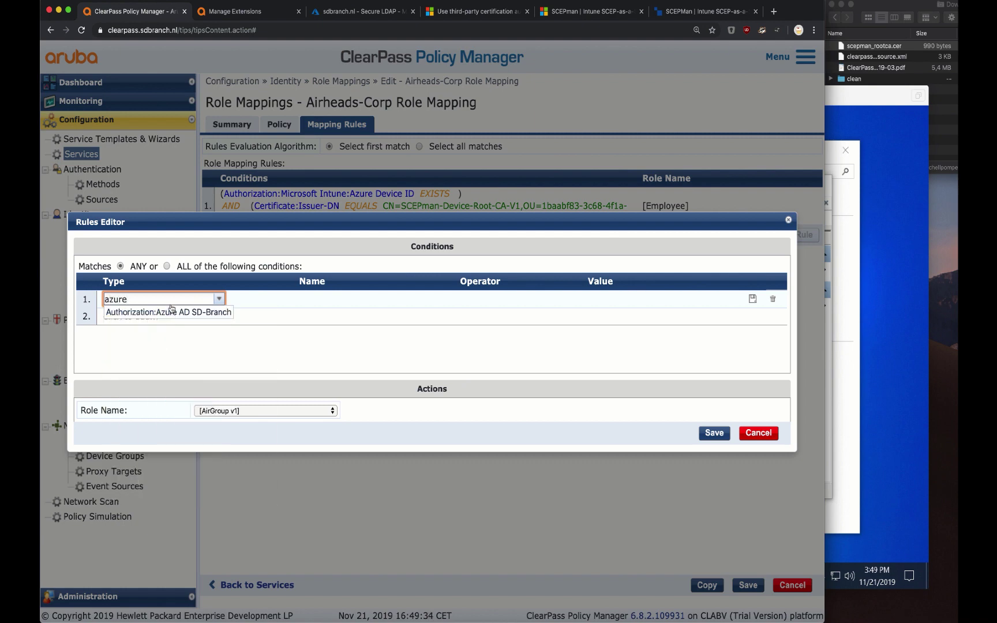
pyautogui.click(171, 312)
pyautogui.click(341, 299)
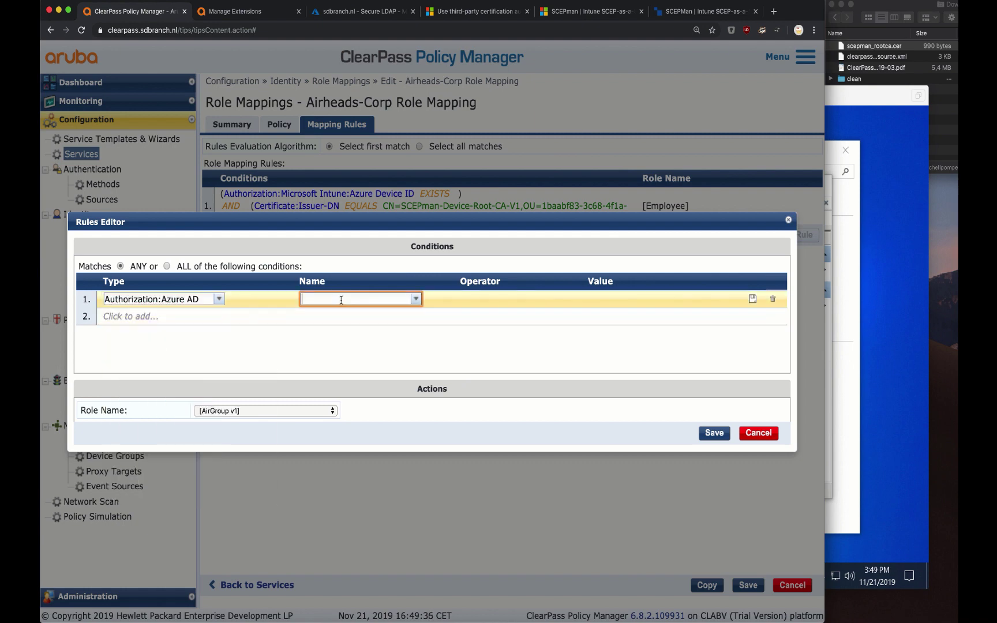
pyautogui.write('group')
pyautogui.click(392, 312)
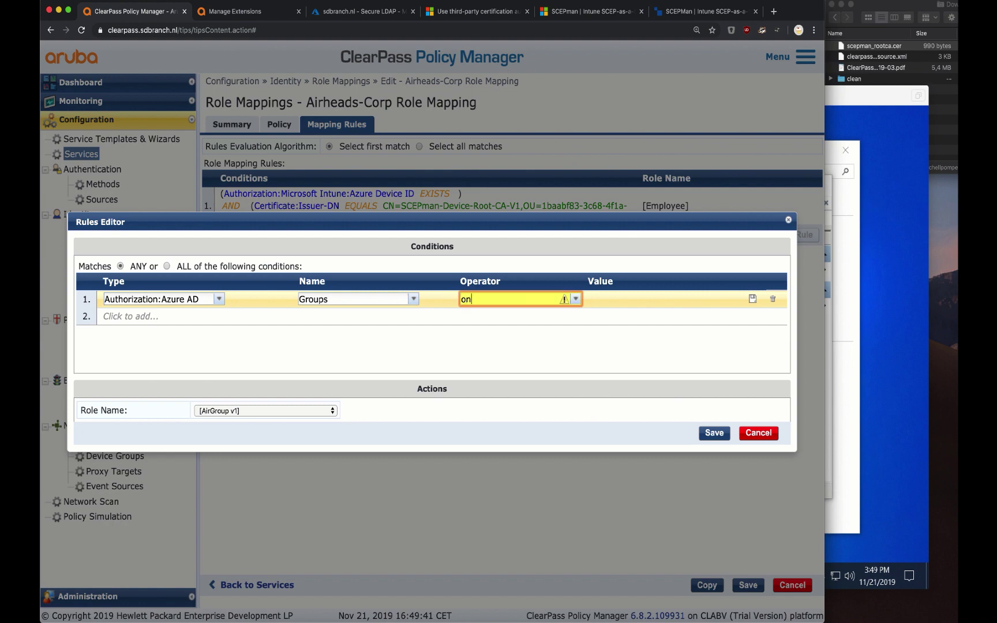
pyautogui.write('contain')
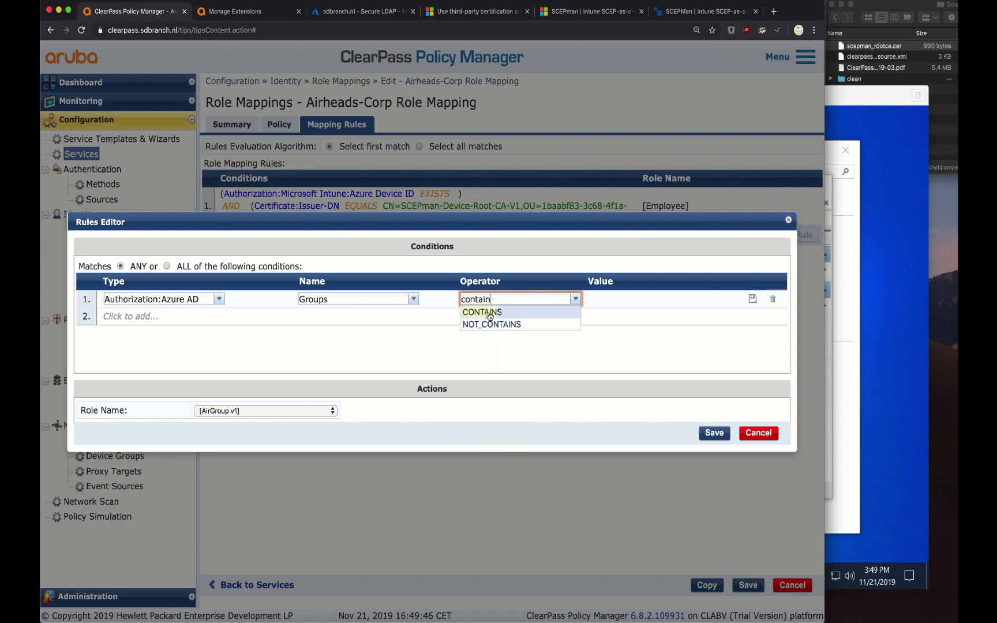
pyautogui.click(487, 313)
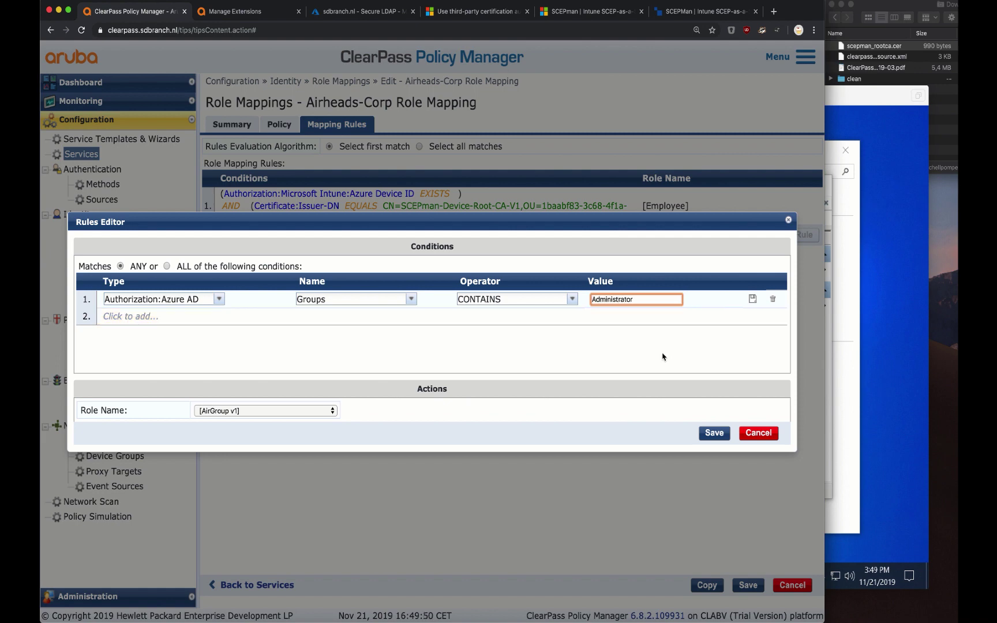
pyautogui.press('Tab')
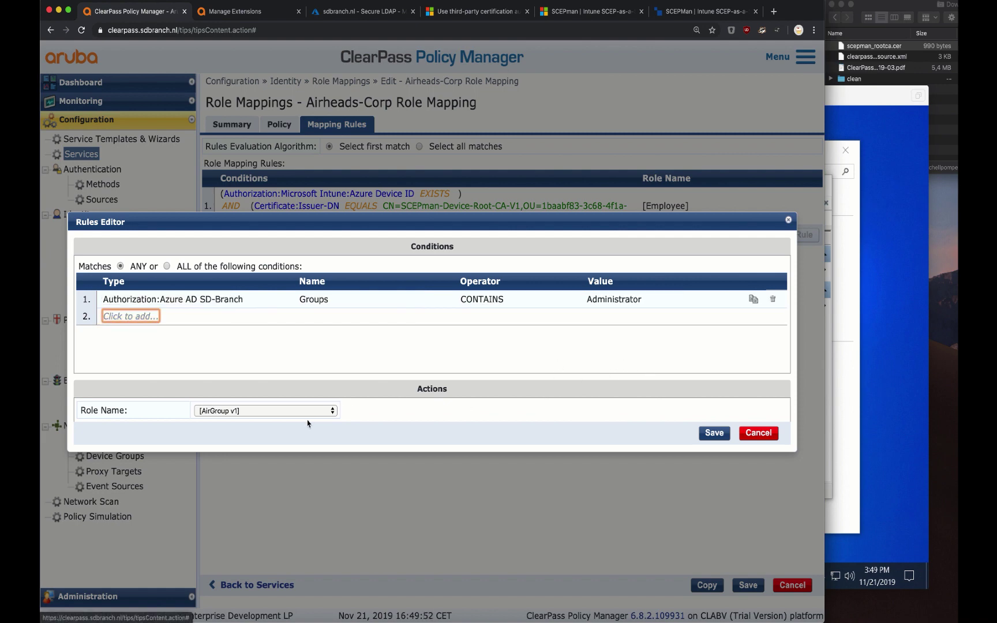
# Step: Assign the TACACS Super Admin role to the rule and confirm it
pyautogui.click(307, 411)
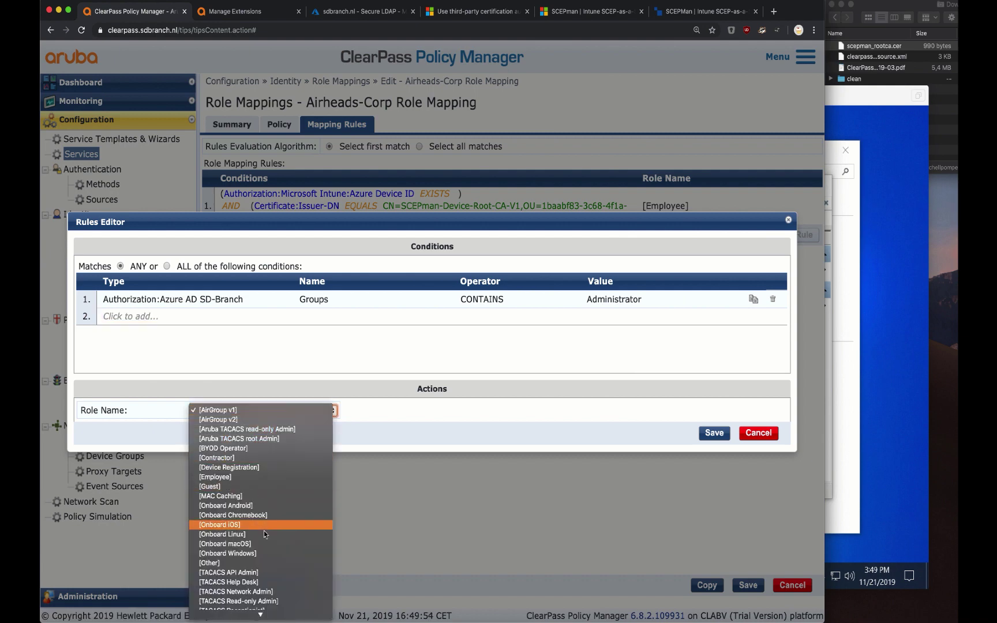
pyautogui.scroll(-1, 264, 530)
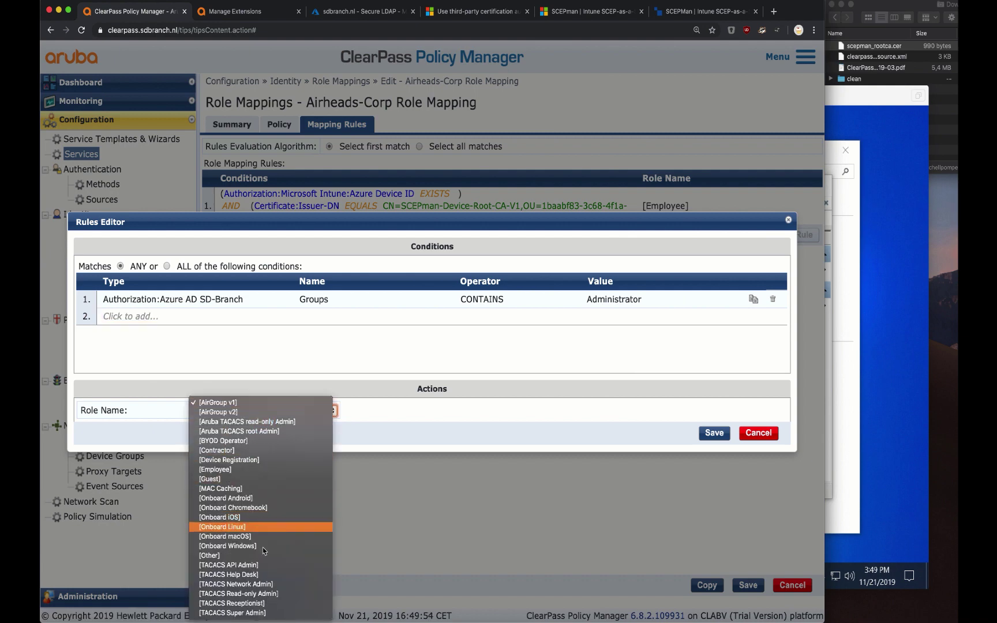
pyautogui.click(254, 612)
pyautogui.click(714, 432)
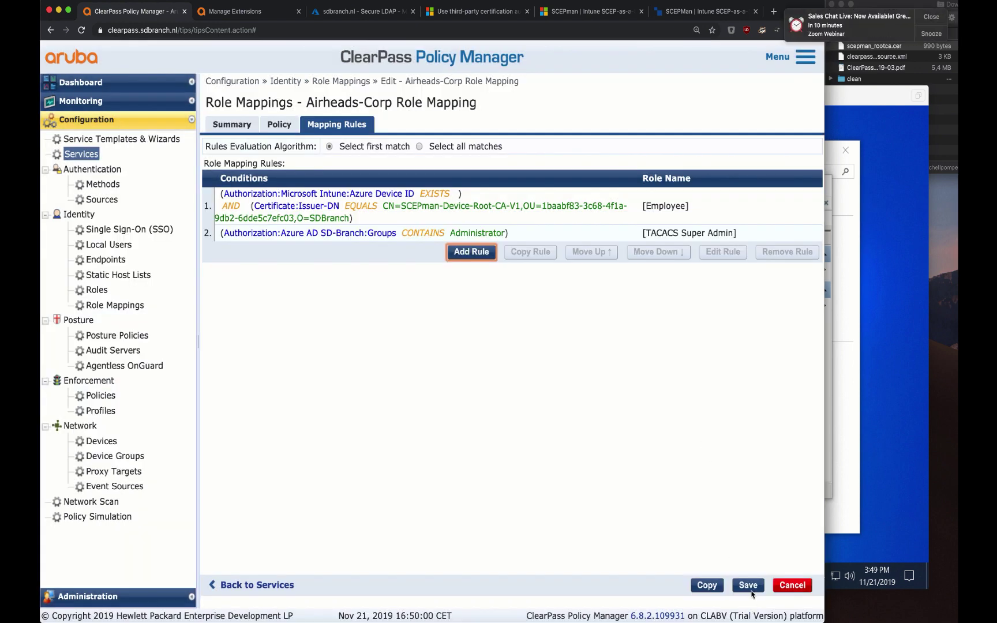
# Step: Switch the role mapping to 'Select all matches', save it, and save the Airheads-Corp Intune User service
pyautogui.click(748, 585)
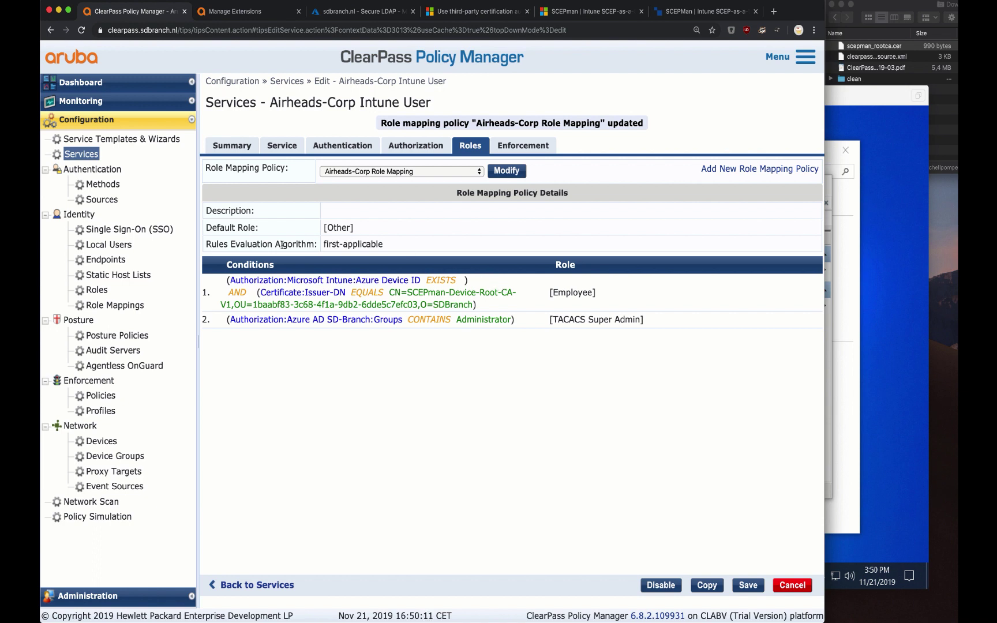
pyautogui.tripleClick(360, 245)
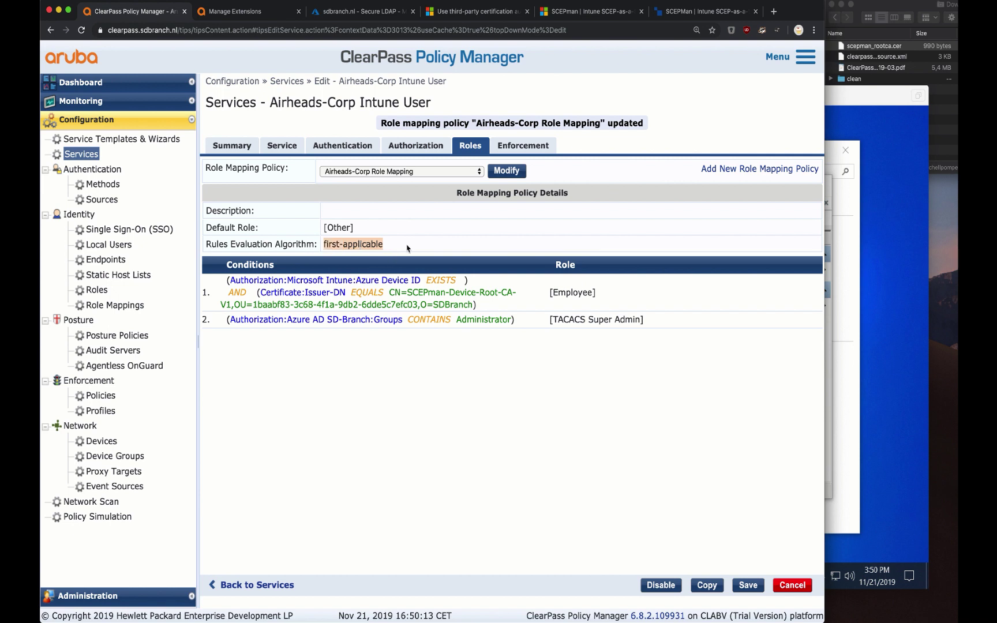
pyautogui.click(508, 171)
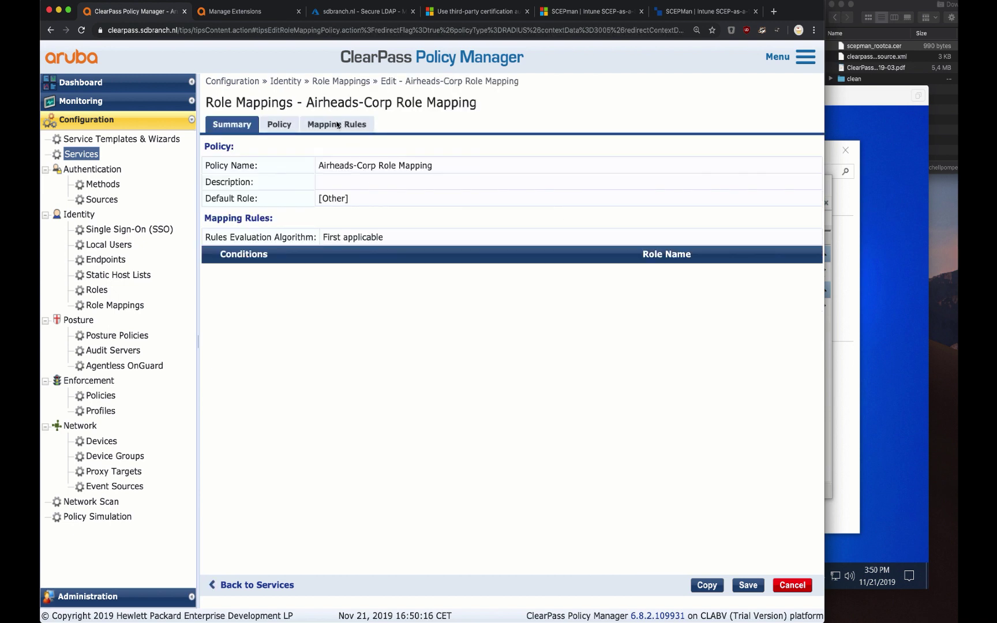
pyautogui.click(334, 123)
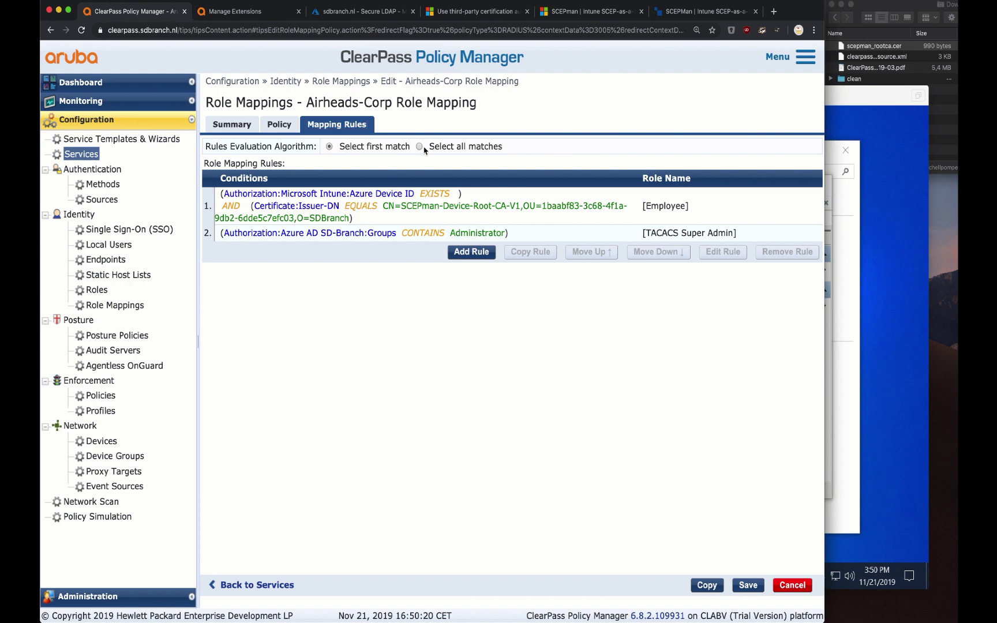
pyautogui.click(755, 585)
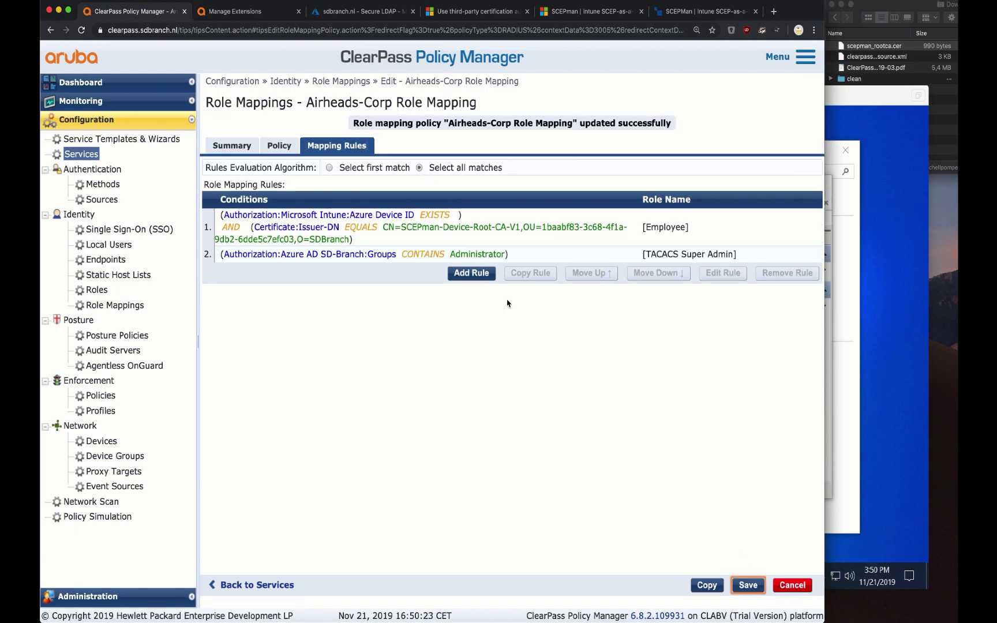
pyautogui.click(755, 586)
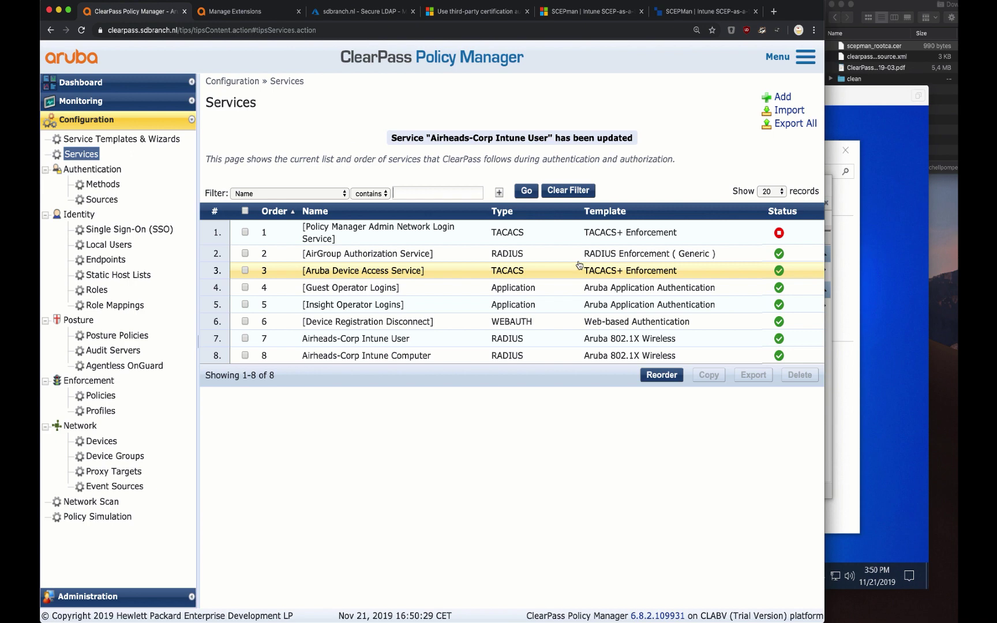
# Step: On the Windows 10 VM, view the Airheads-Corp Wi-Fi network's properties page
pyautogui.click(833, 103)
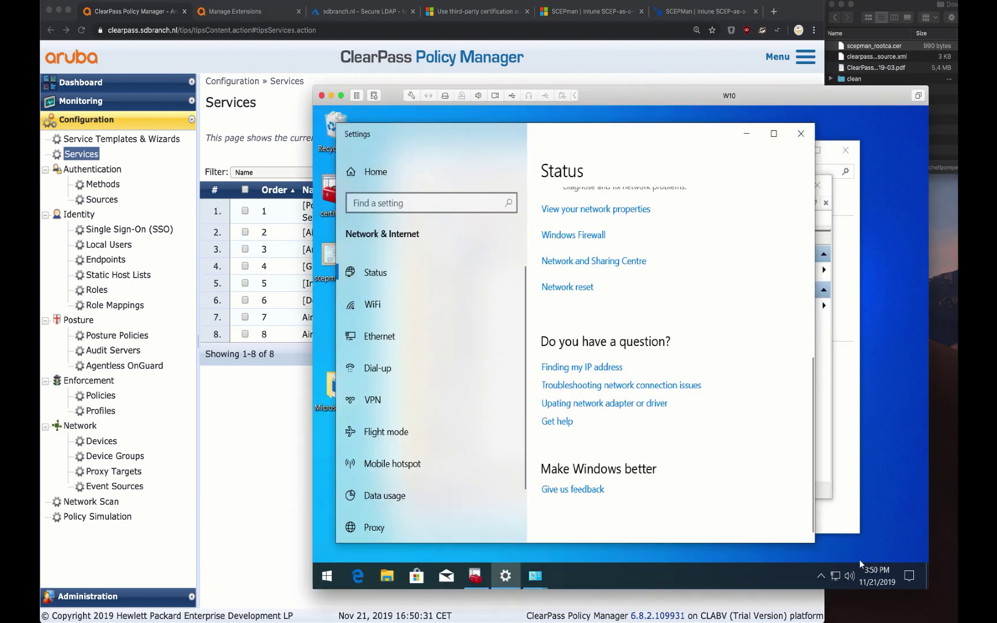
pyautogui.click(837, 575)
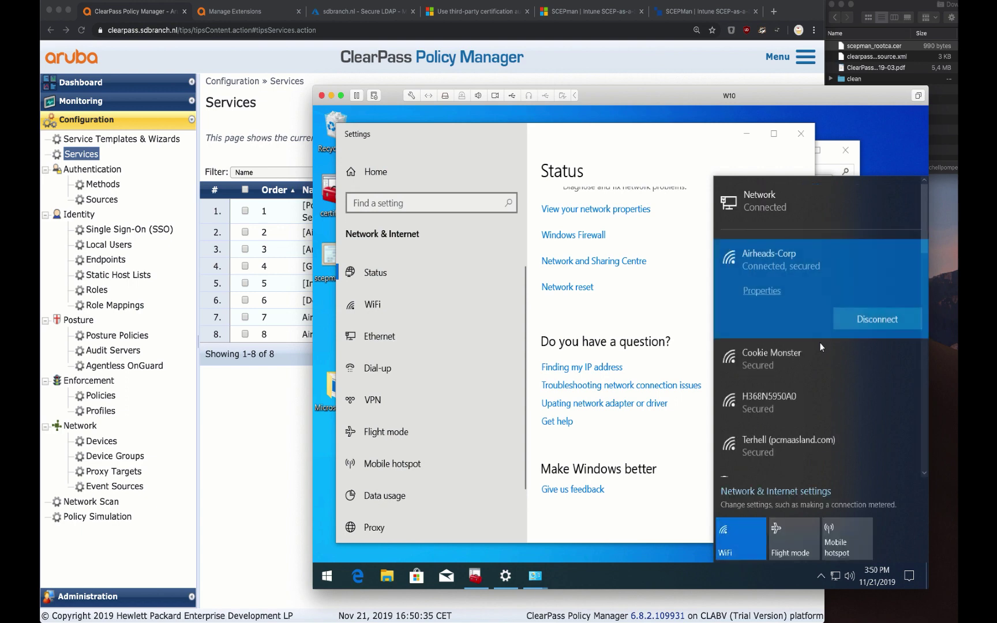
pyautogui.rightClick(833, 285)
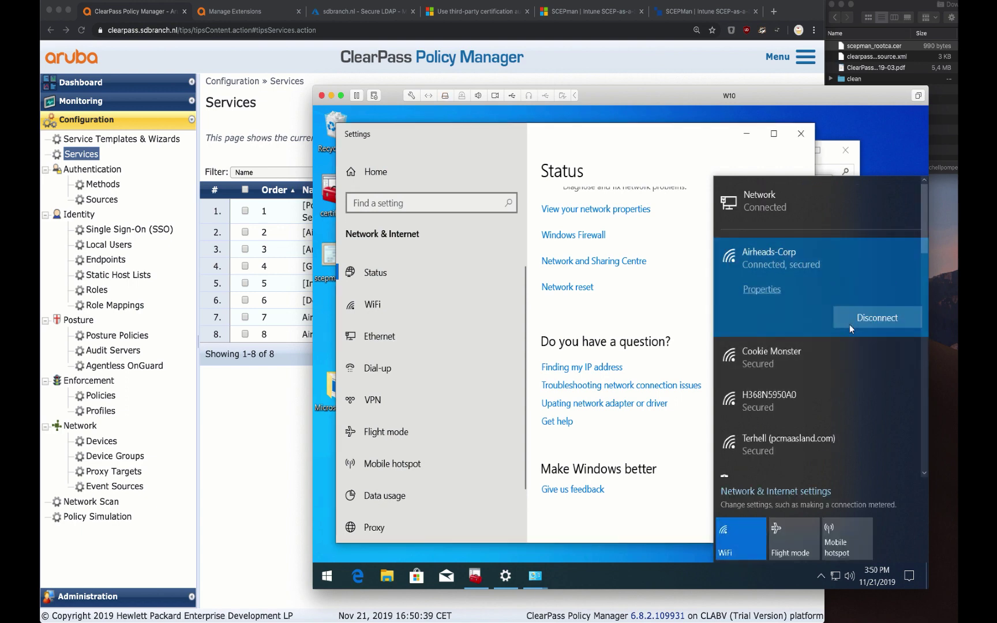
pyautogui.click(849, 324)
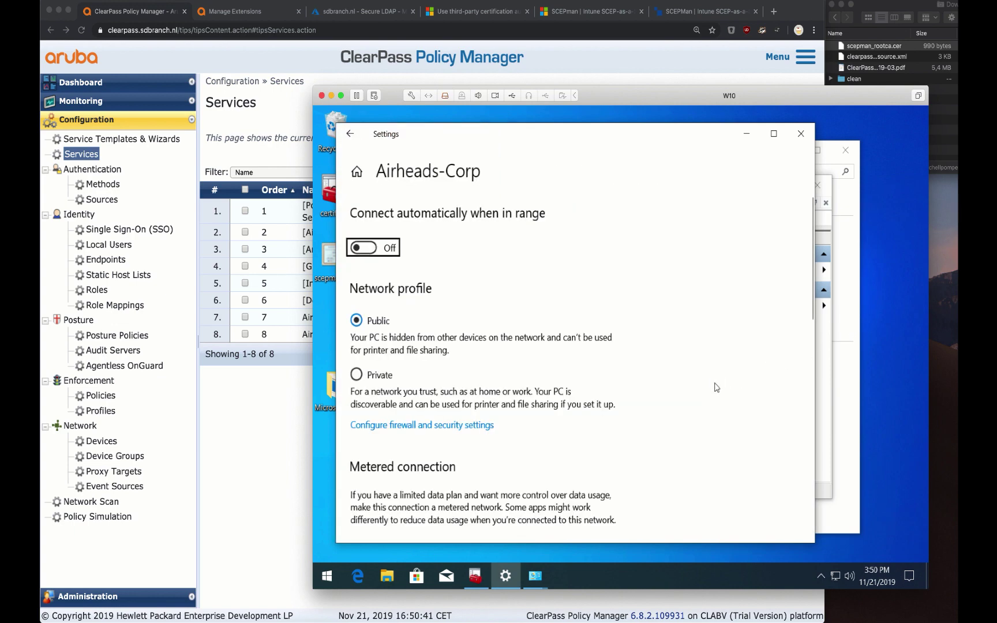
pyautogui.scroll(-1, 545, 450)
pyautogui.scroll(-10, 543, 452)
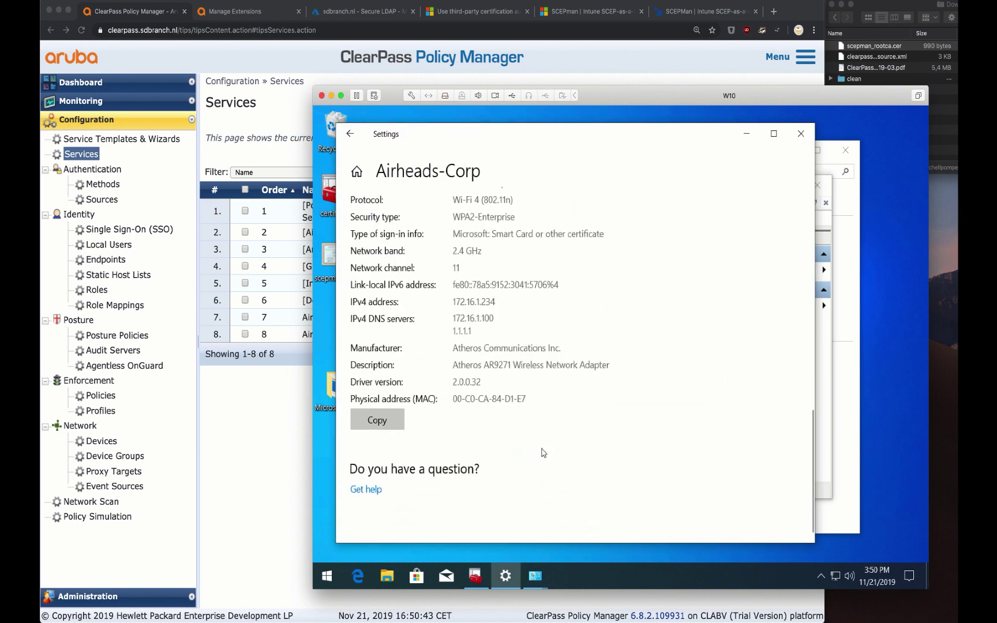
pyautogui.scroll(5, 543, 453)
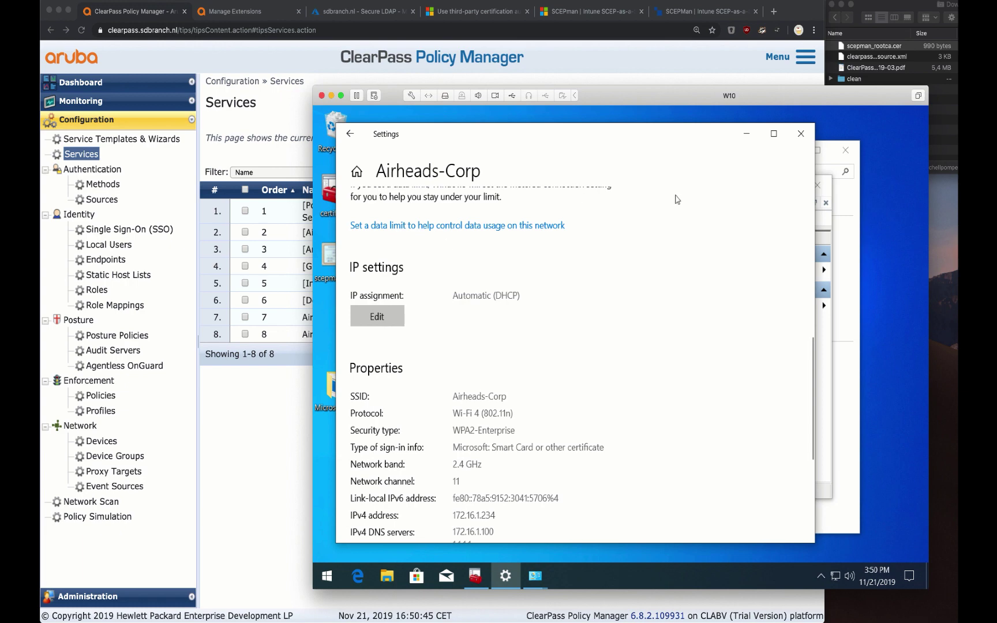
# Step: Close the network settings and open Network Connections with ncpa.cpl
pyautogui.click(801, 134)
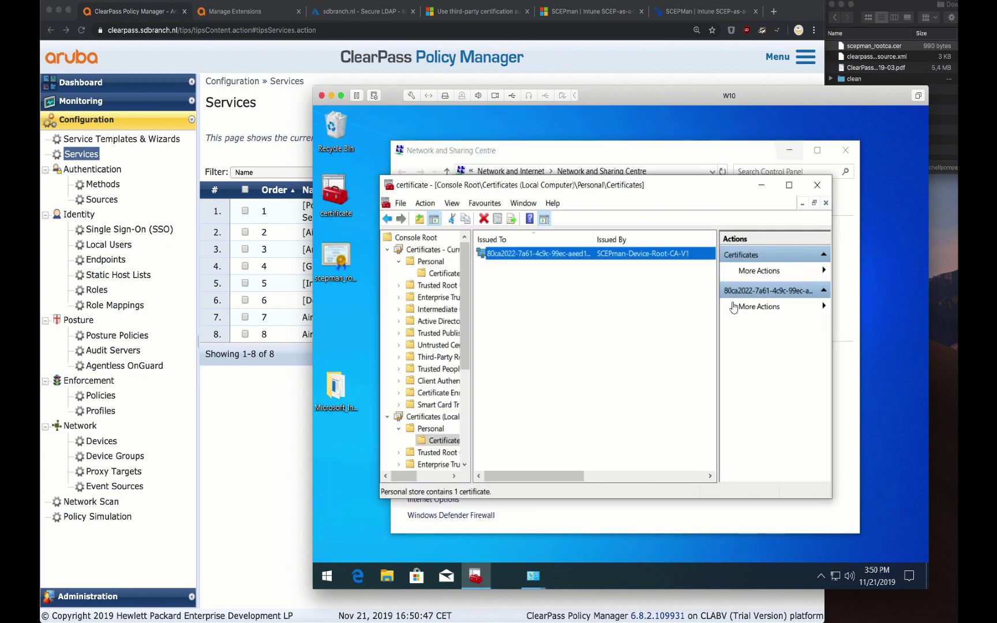
pyautogui.press('super+r')
pyautogui.write('ncpa.cpl')
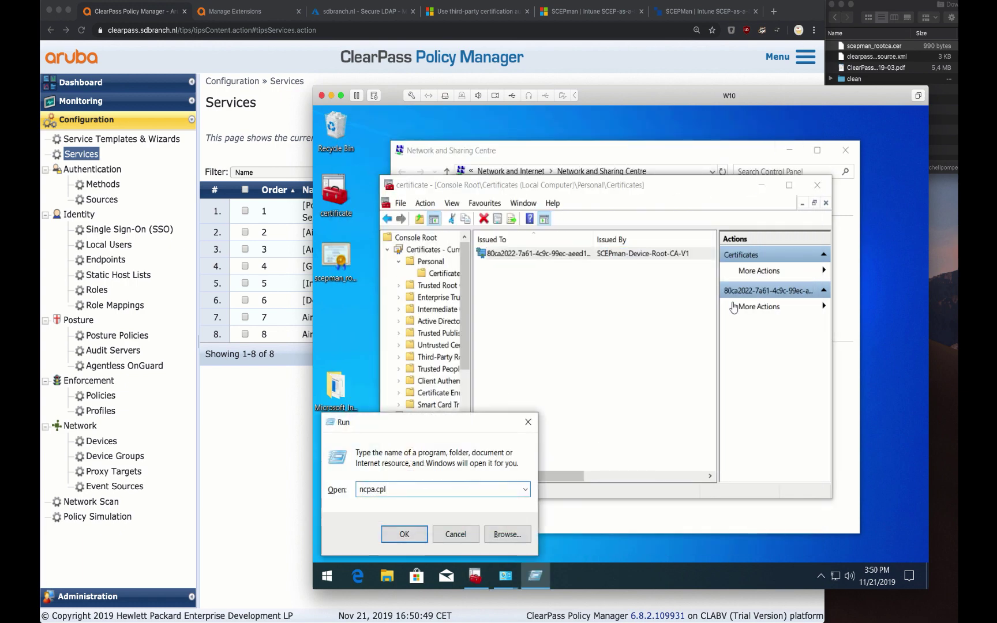
pyautogui.press('Return')
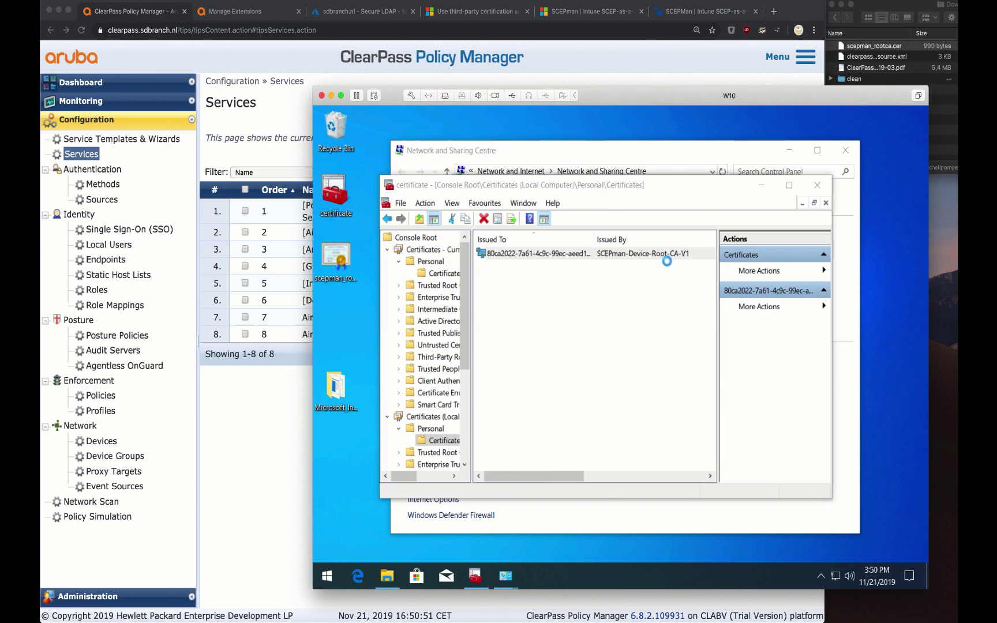
# Step: Set the WiFi adapter's Airheads-Corp 802.1X authentication mode to User authentication
pyautogui.doubleClick(762, 245)
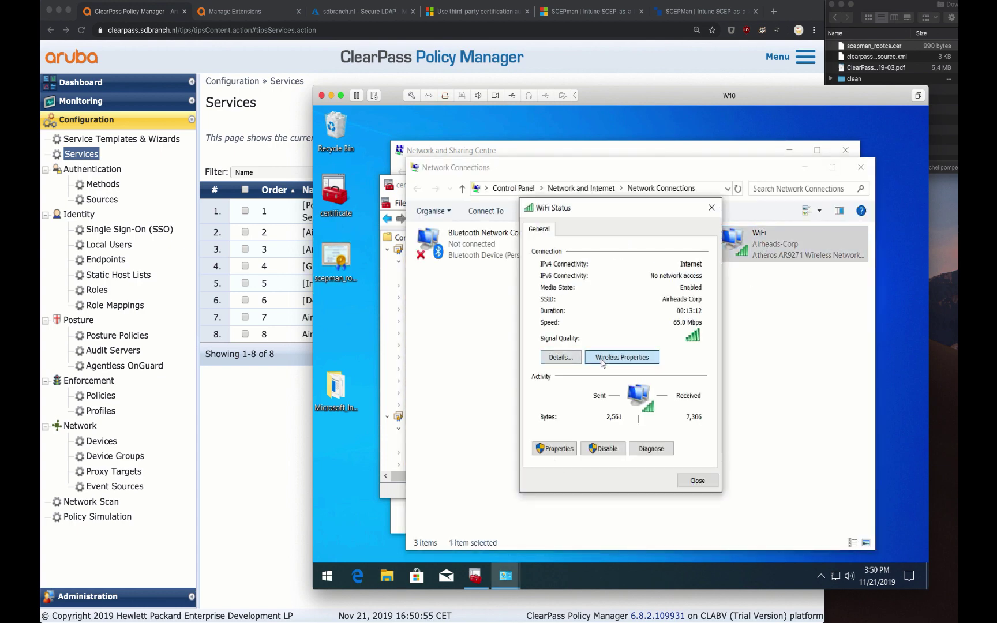
pyautogui.click(620, 357)
pyautogui.click(586, 241)
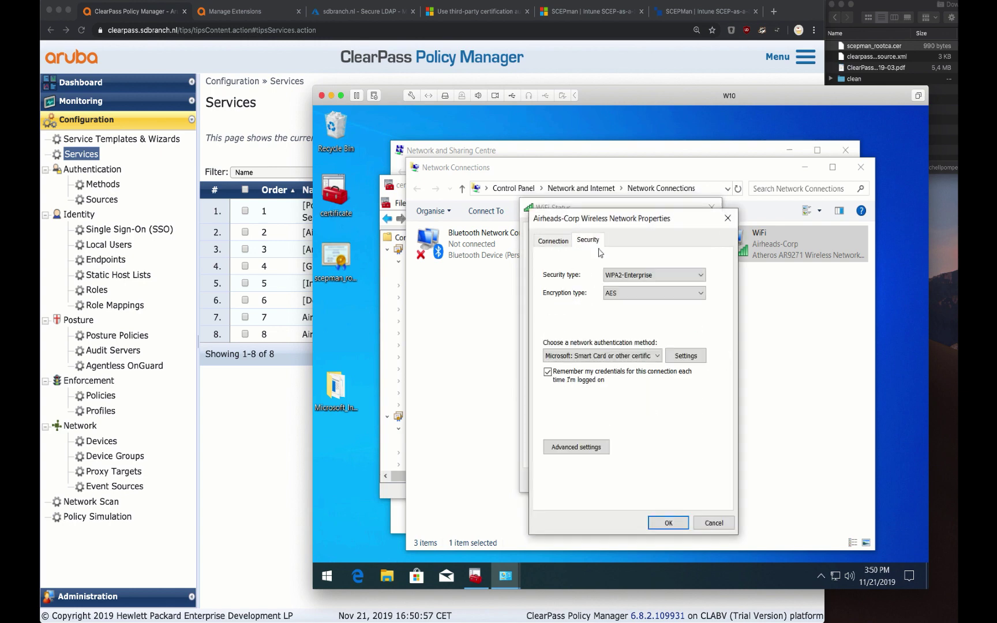
pyautogui.click(578, 447)
pyautogui.click(647, 300)
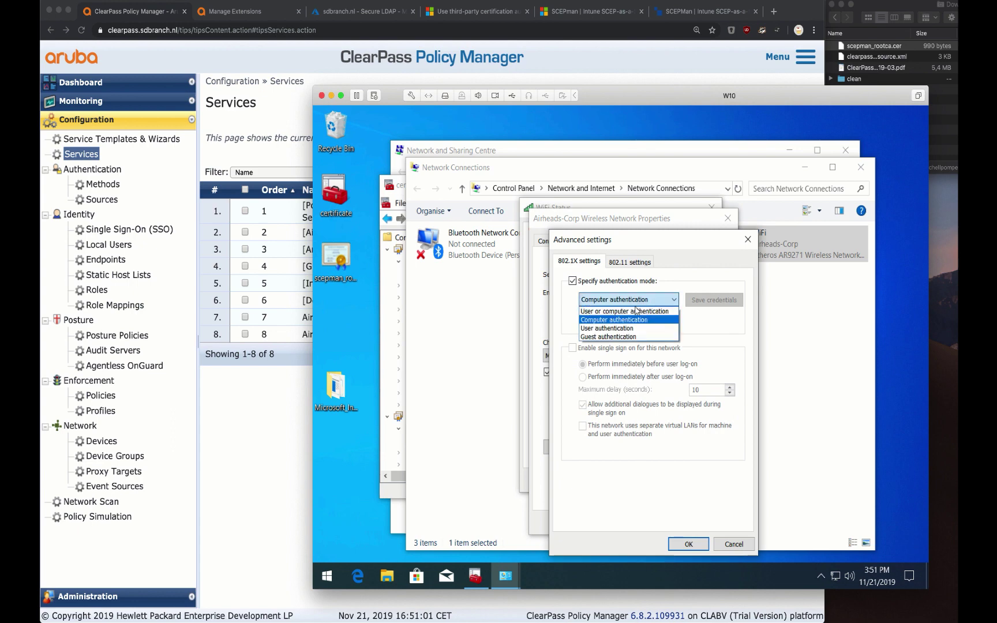
pyautogui.click(623, 328)
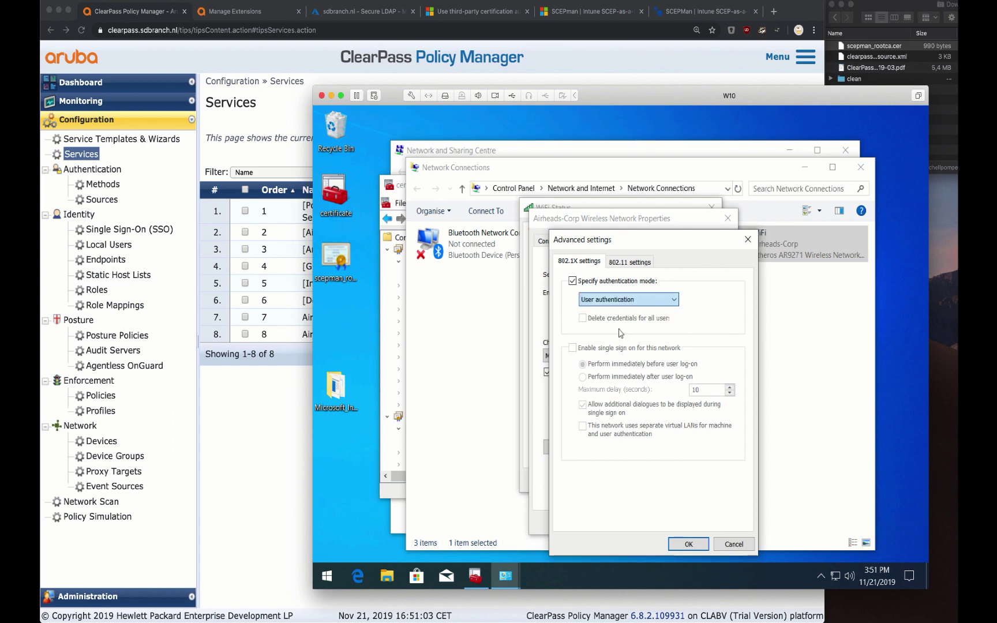
pyautogui.click(688, 544)
pyautogui.click(679, 524)
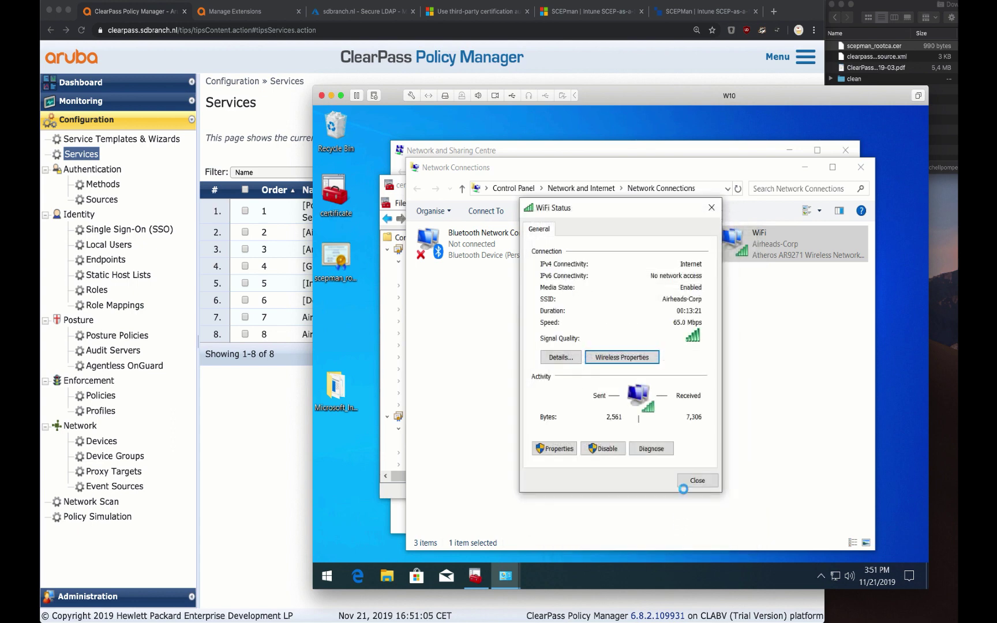
pyautogui.click(691, 481)
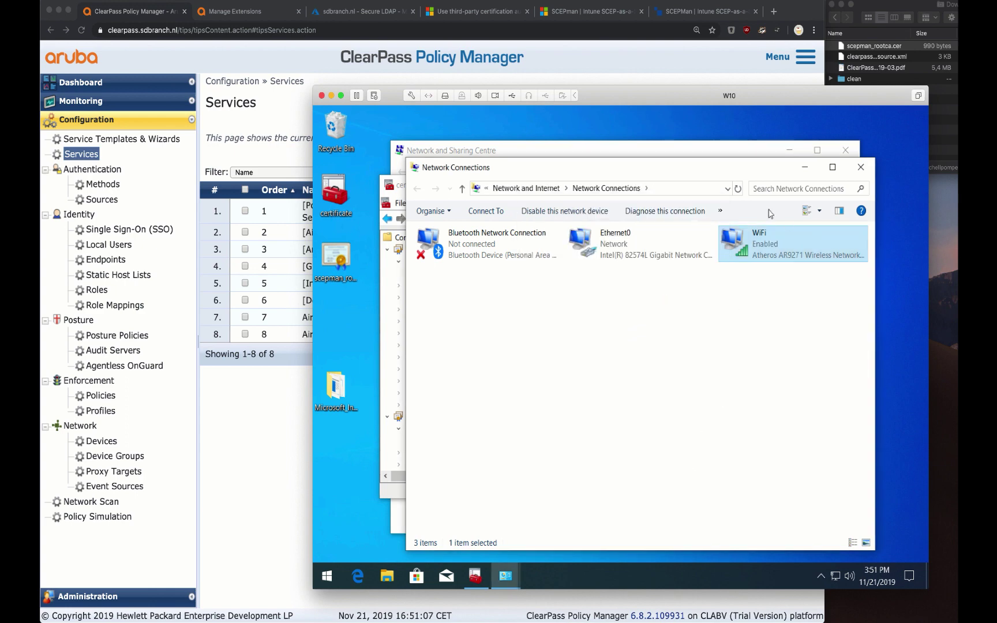
# Step: Connect to Airheads-Corp from the taskbar wireless network list
pyautogui.click(835, 576)
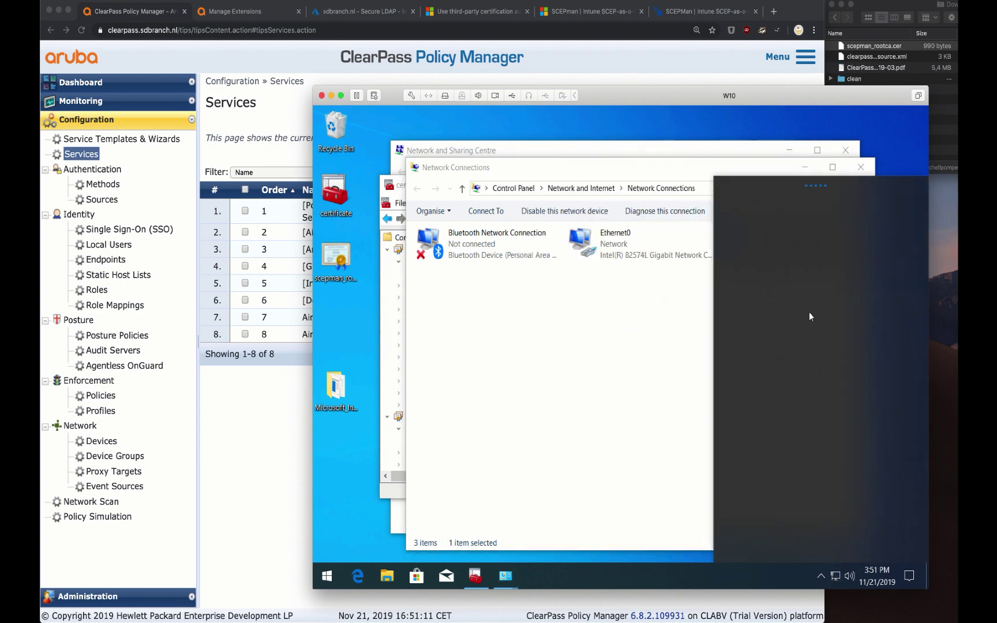
pyautogui.click(825, 267)
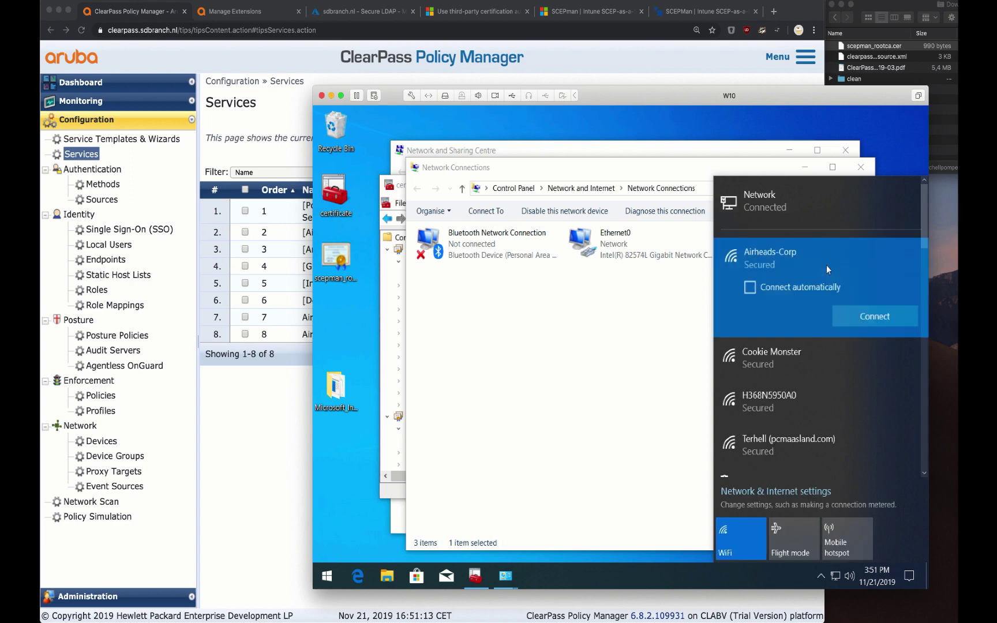
pyautogui.click(868, 313)
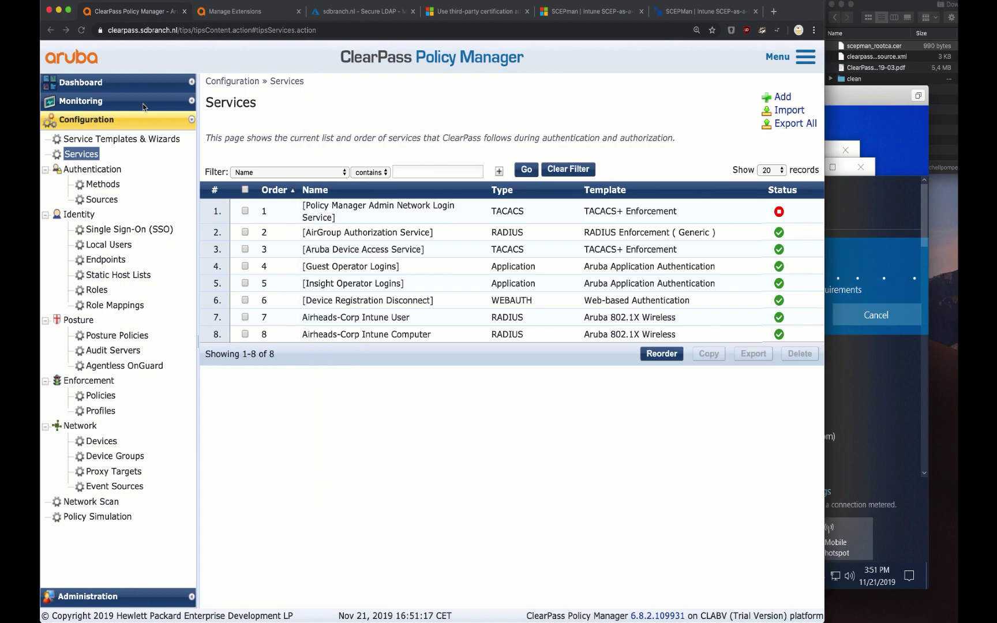
# Step: Open the Airheads-Corp Intune User service for editing from the Services list
pyautogui.click(147, 108)
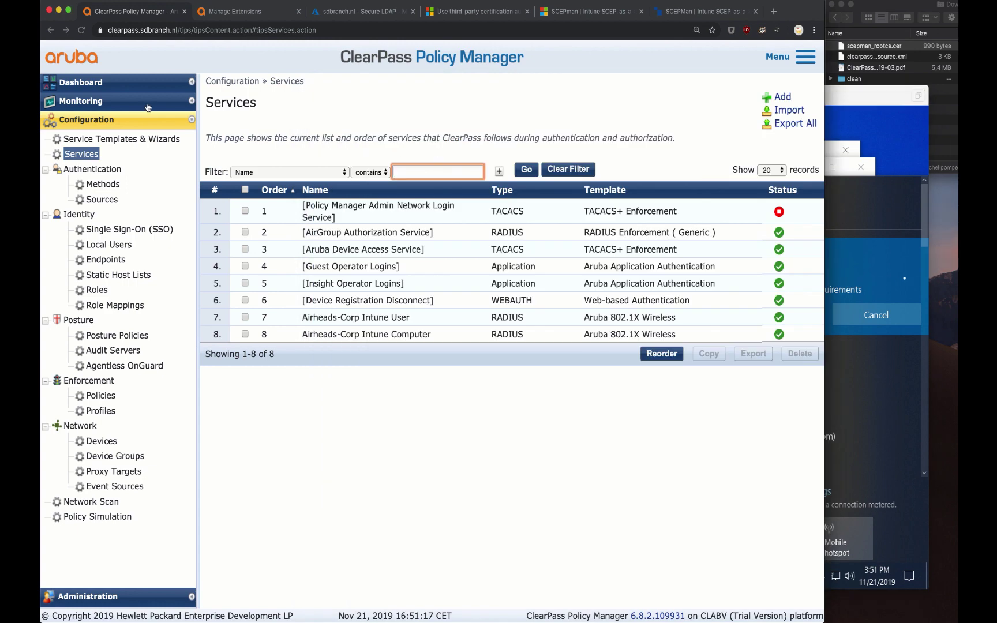
pyautogui.click(376, 324)
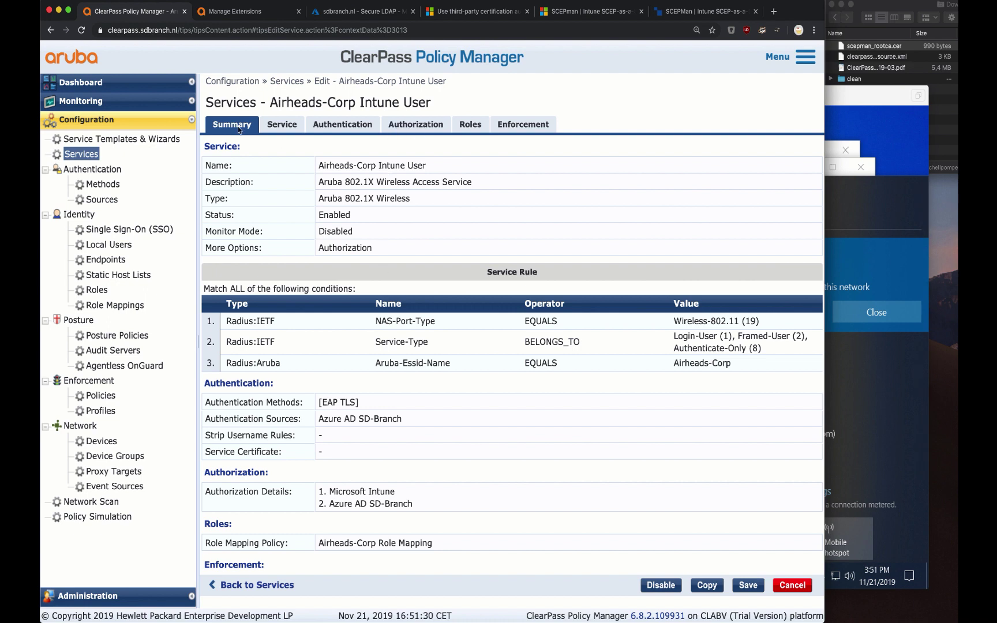
pyautogui.click(274, 127)
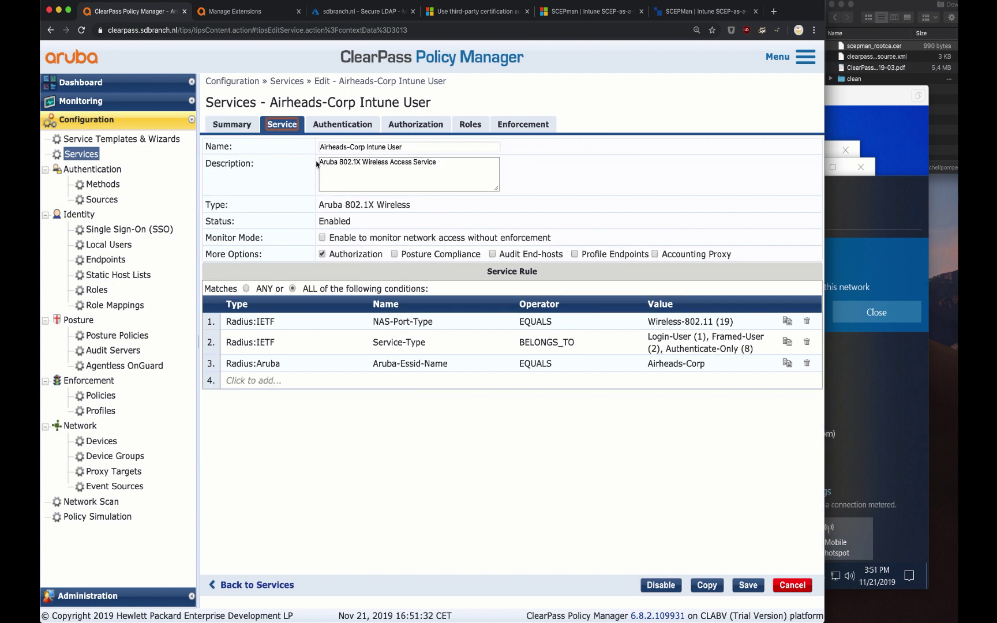
# Step: Add service rule Radius:IETF User-Name CONTAINS @ and save the service
pyautogui.click(265, 380)
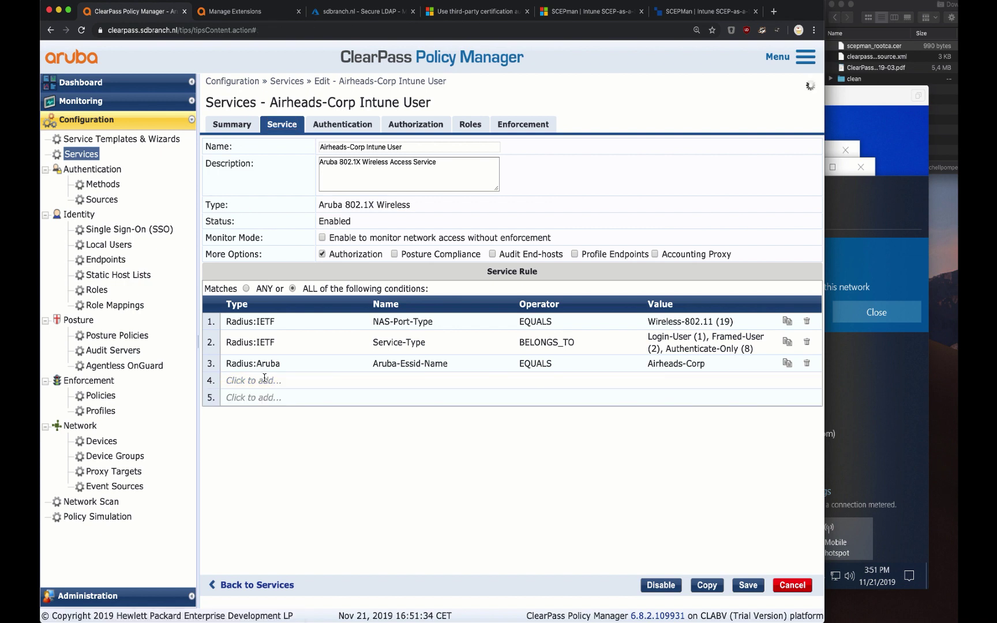
pyautogui.write('ie')
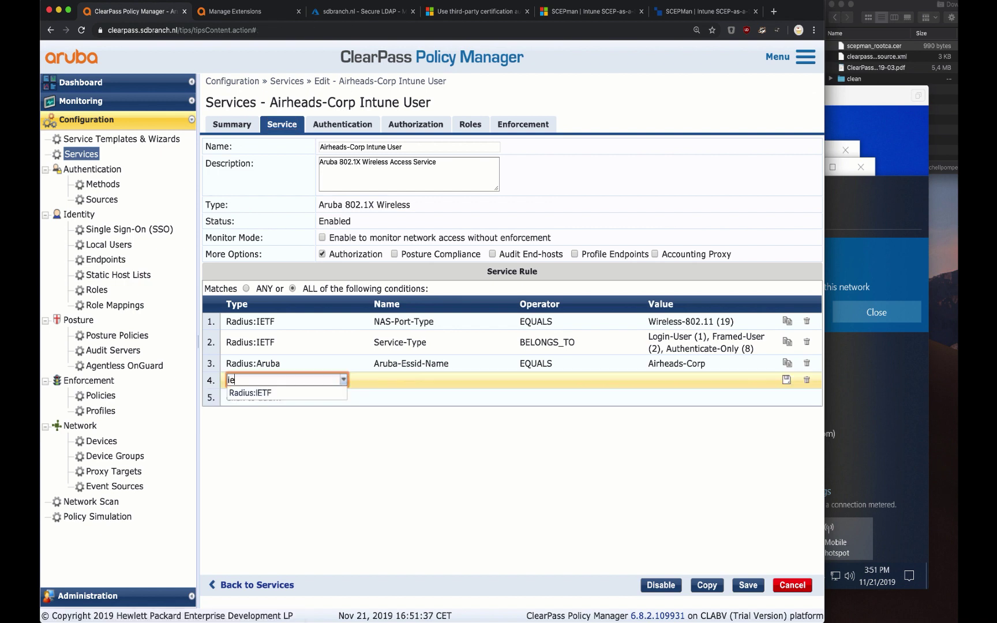
pyautogui.click(263, 392)
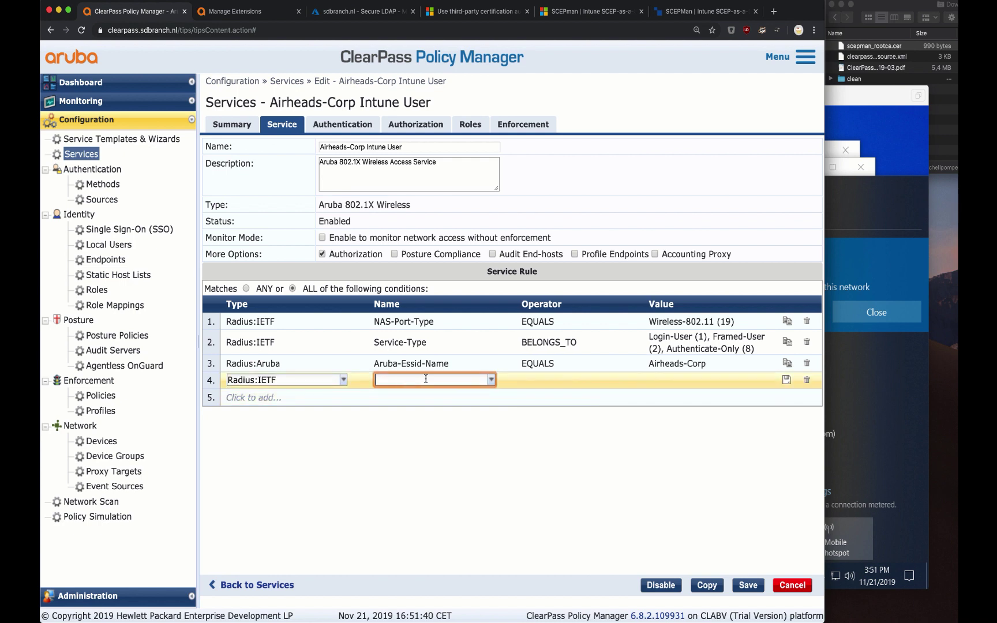
pyautogui.write('user')
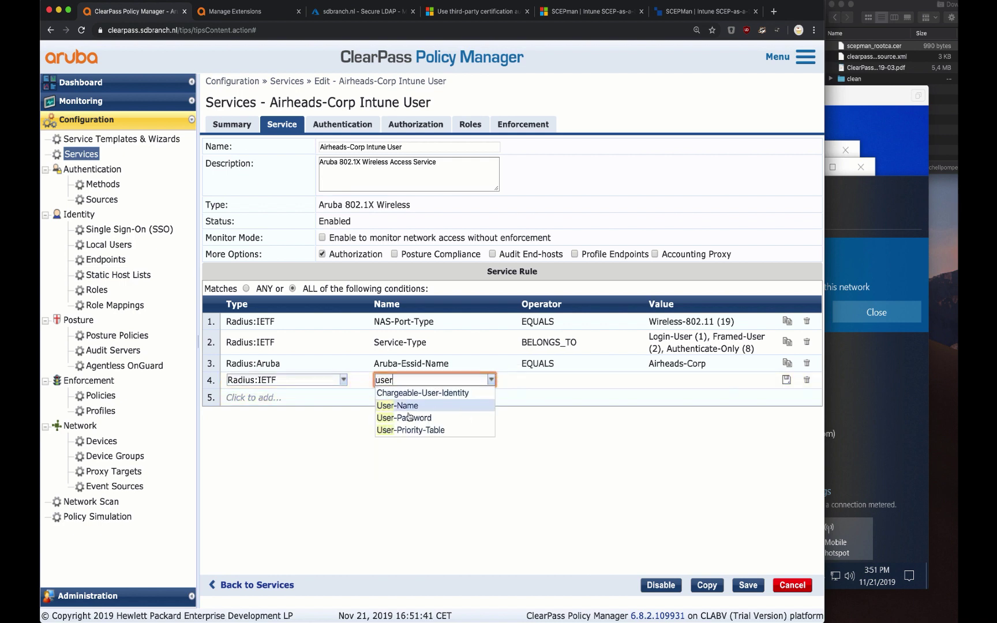
pyautogui.click(397, 406)
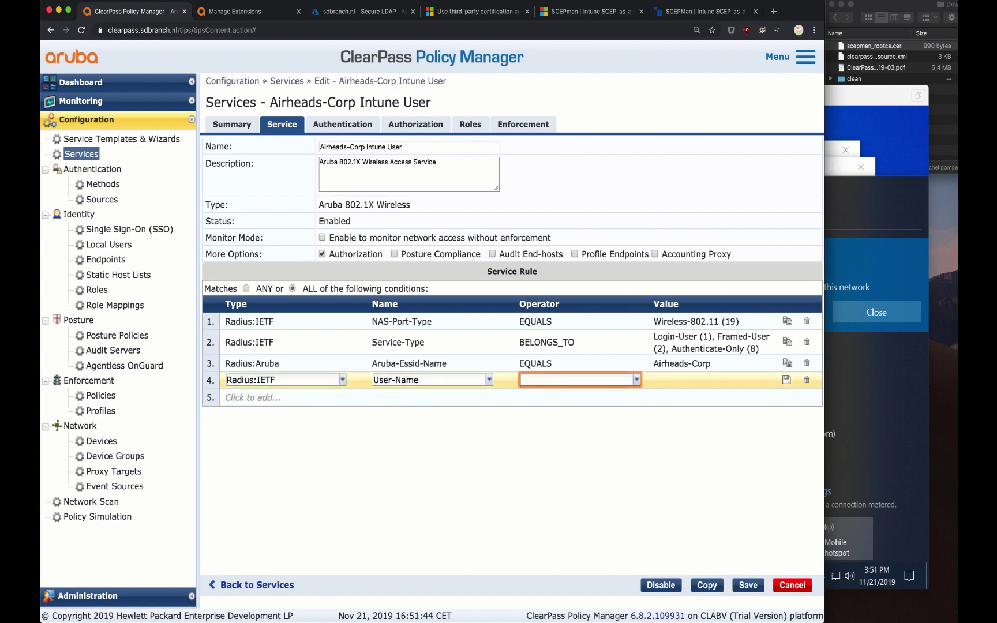
pyautogui.write('con')
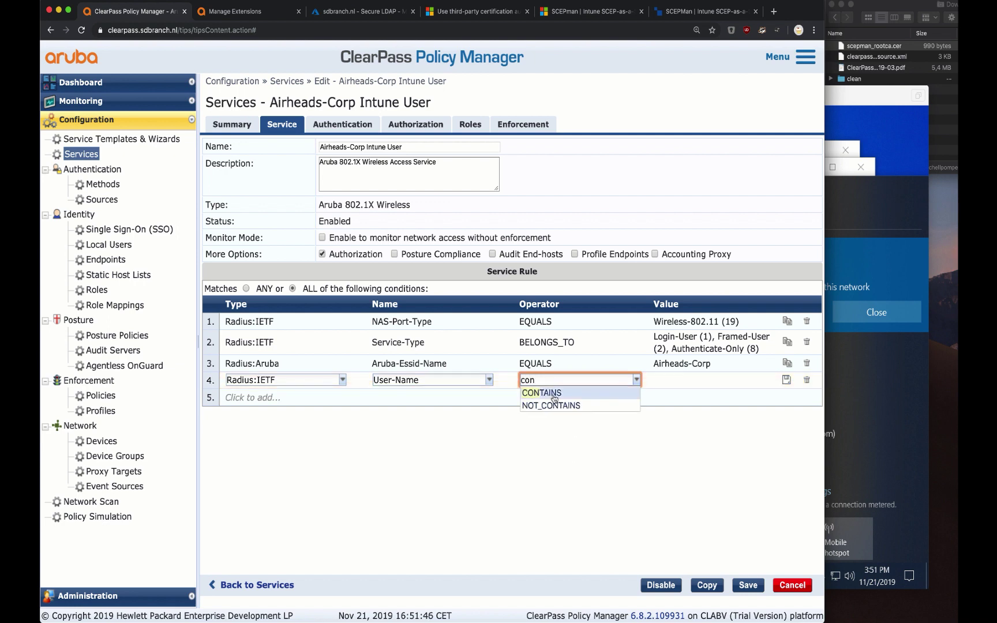
pyautogui.click(552, 394)
pyautogui.write('@')
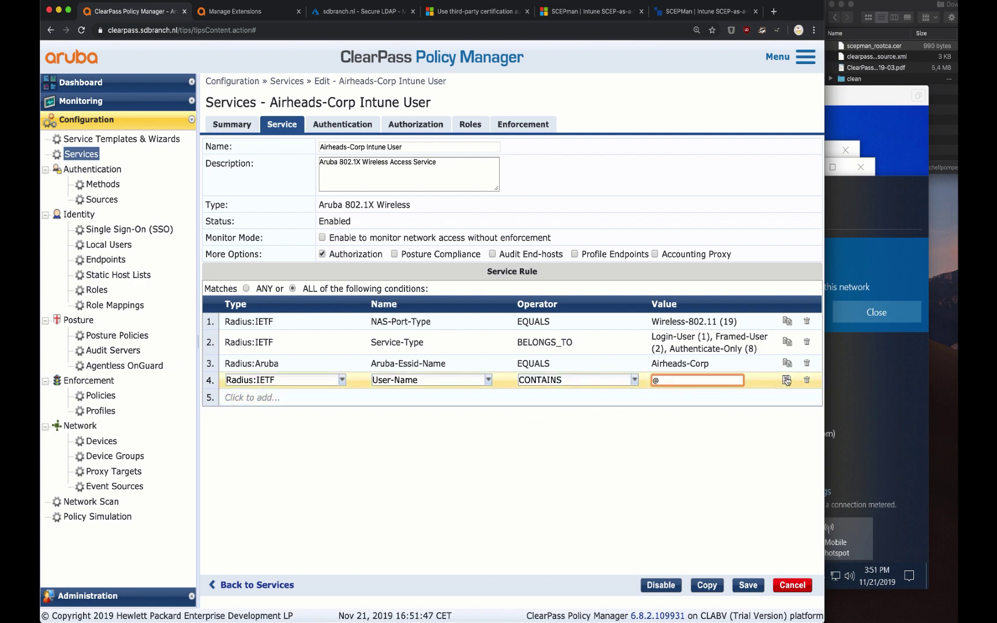
pyautogui.click(785, 380)
pyautogui.click(748, 584)
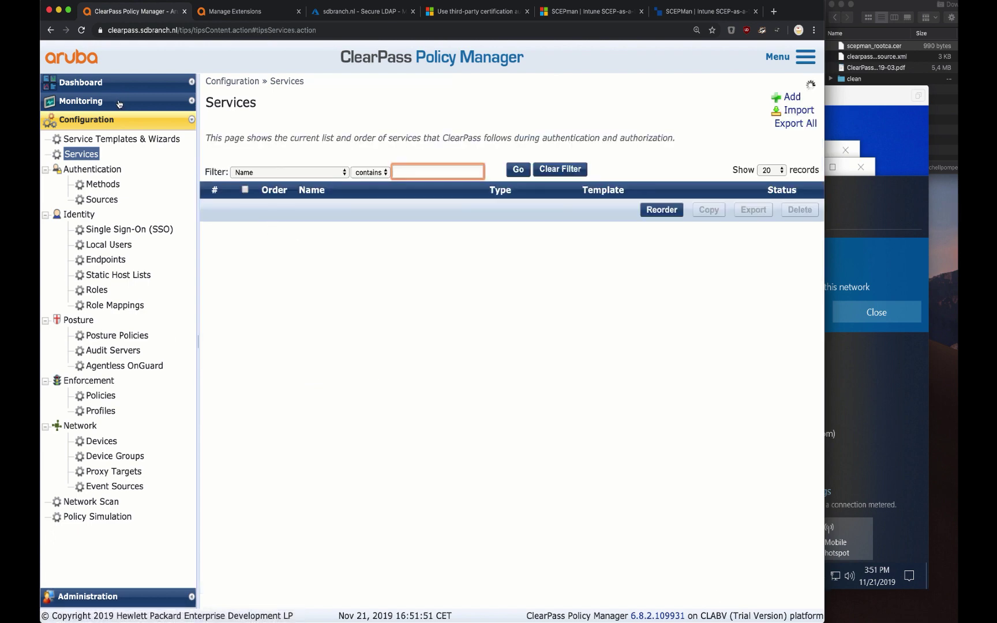
# Step: In Access Tracker, check the rejected request's alerts, which report 'User not found'
pyautogui.click(118, 101)
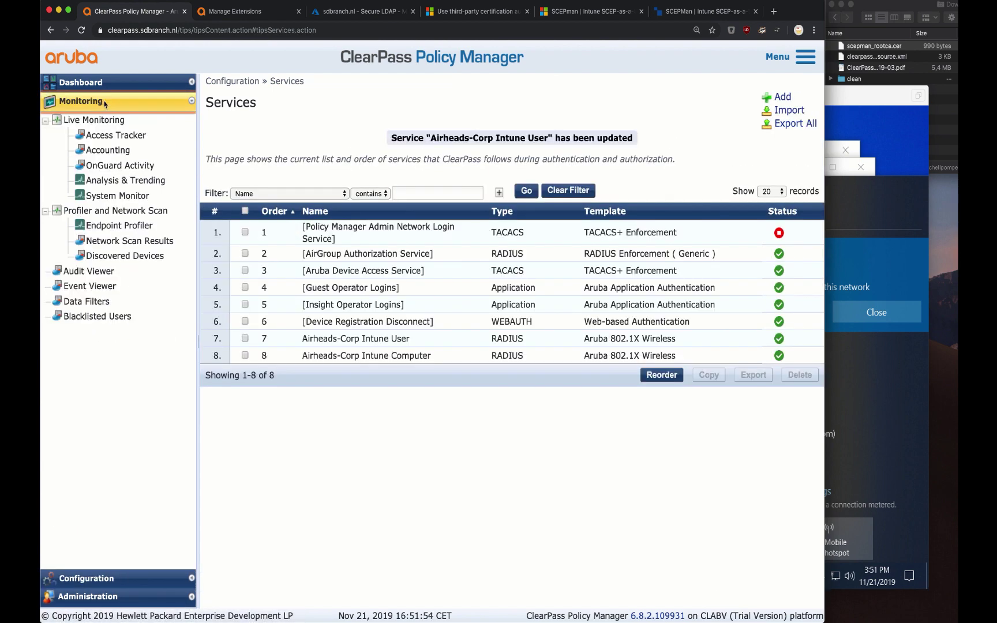
pyautogui.click(100, 140)
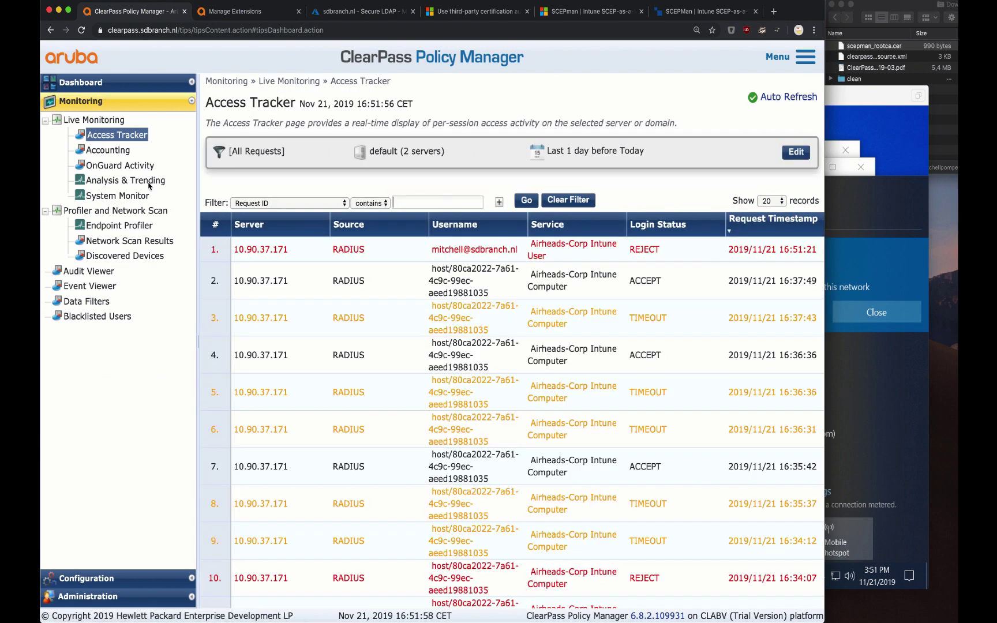
pyautogui.click(339, 254)
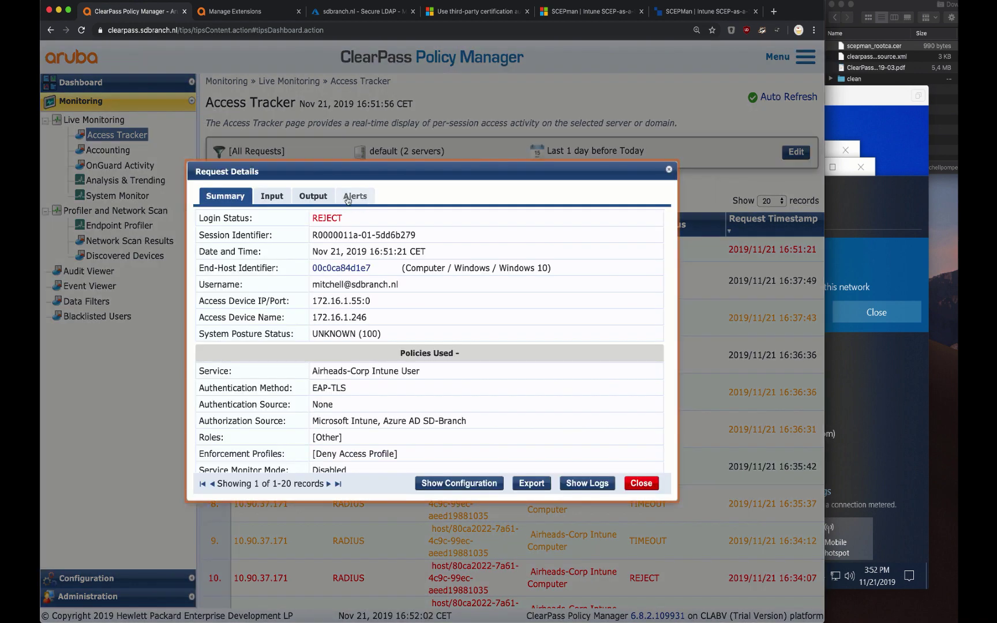
pyautogui.click(349, 197)
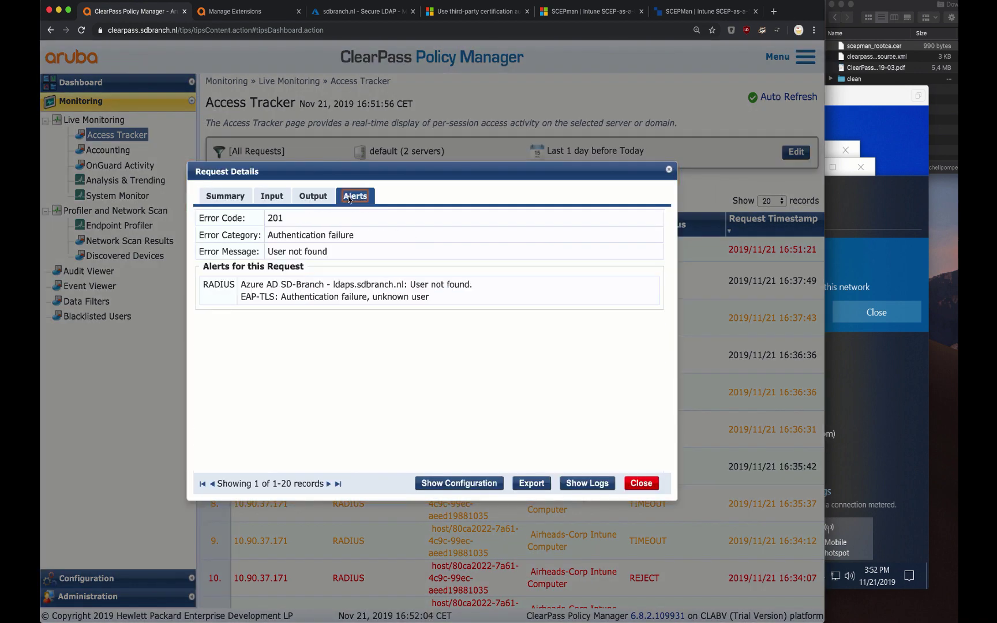
pyautogui.tripleClick(420, 283)
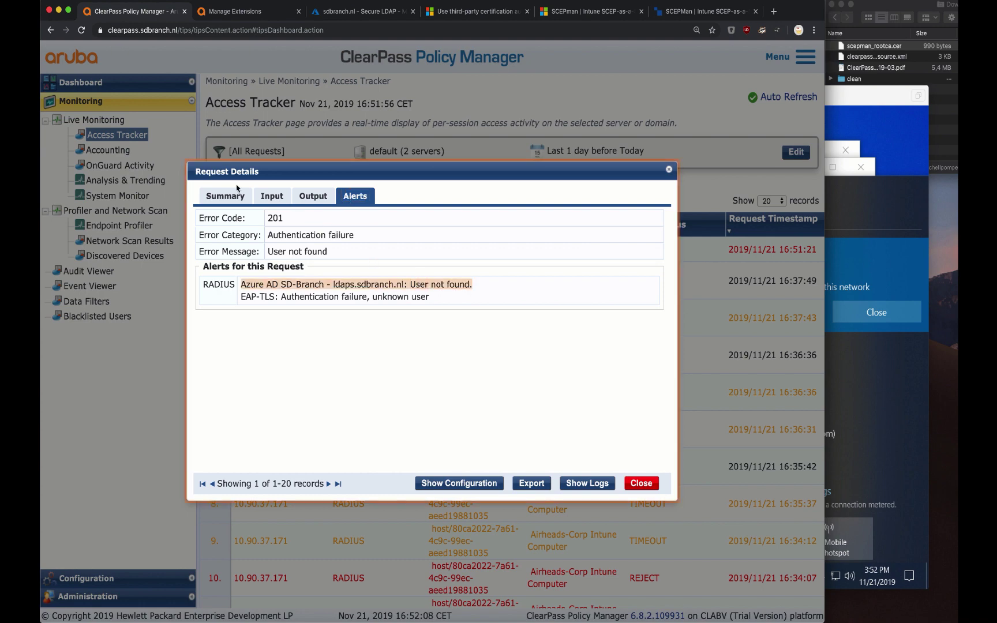
pyautogui.click(641, 484)
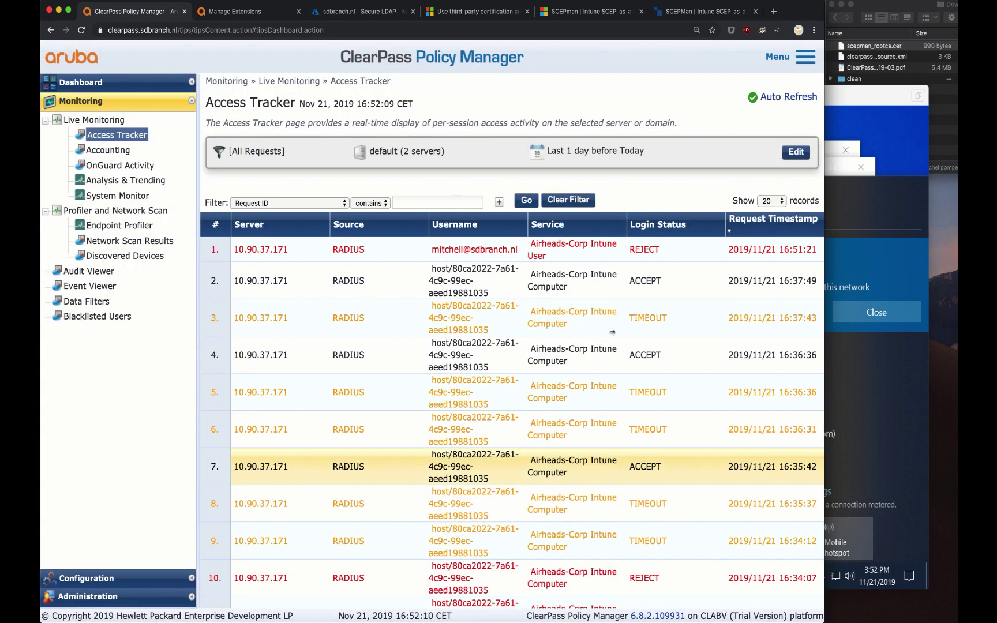
# Step: Open the Airheads-Corp Intune User service from Configuration > Services
pyautogui.click(141, 577)
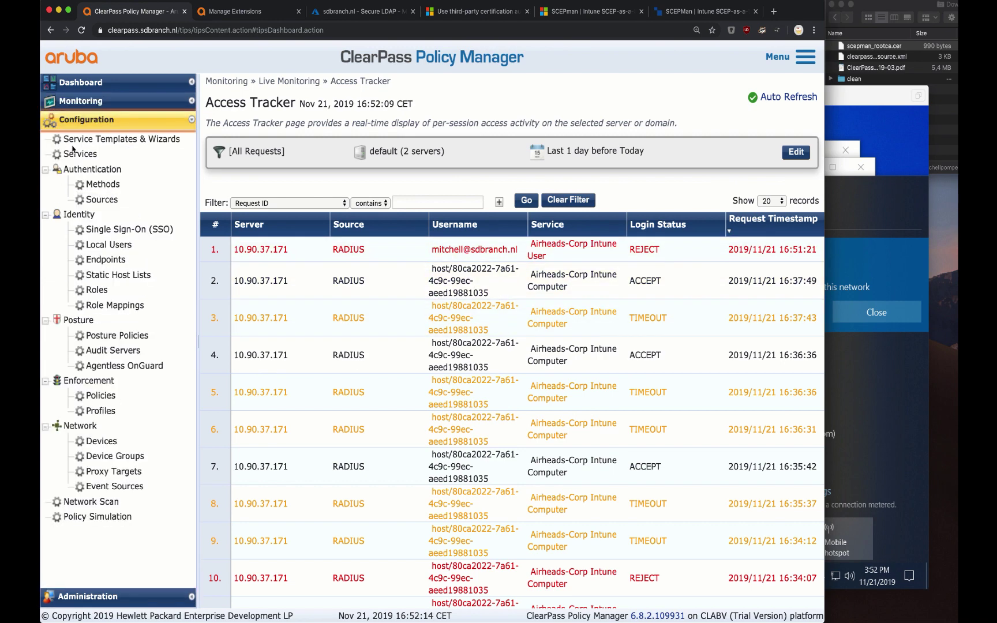
pyautogui.click(76, 154)
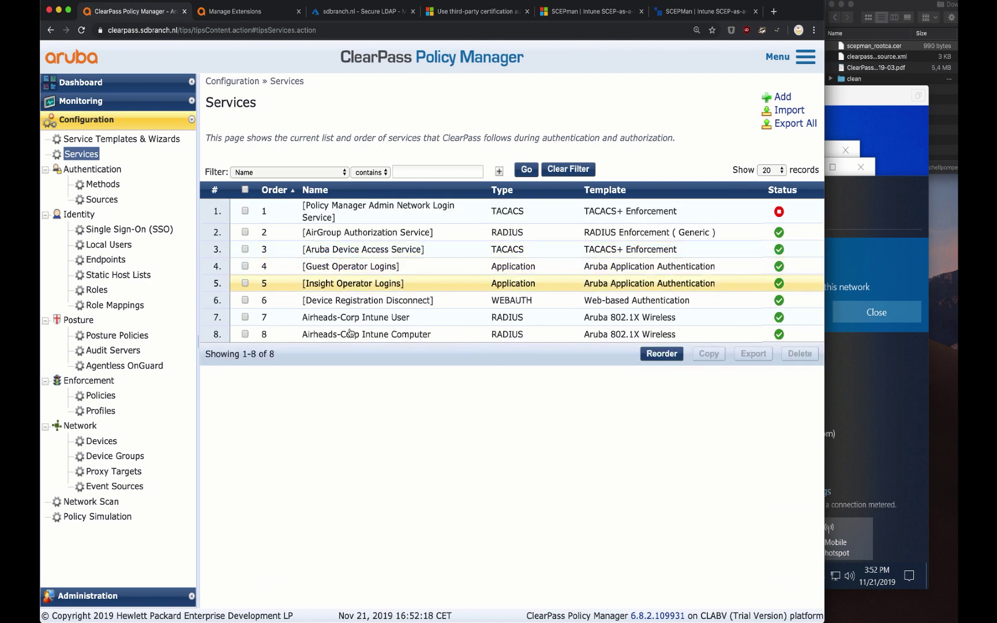
pyautogui.click(346, 317)
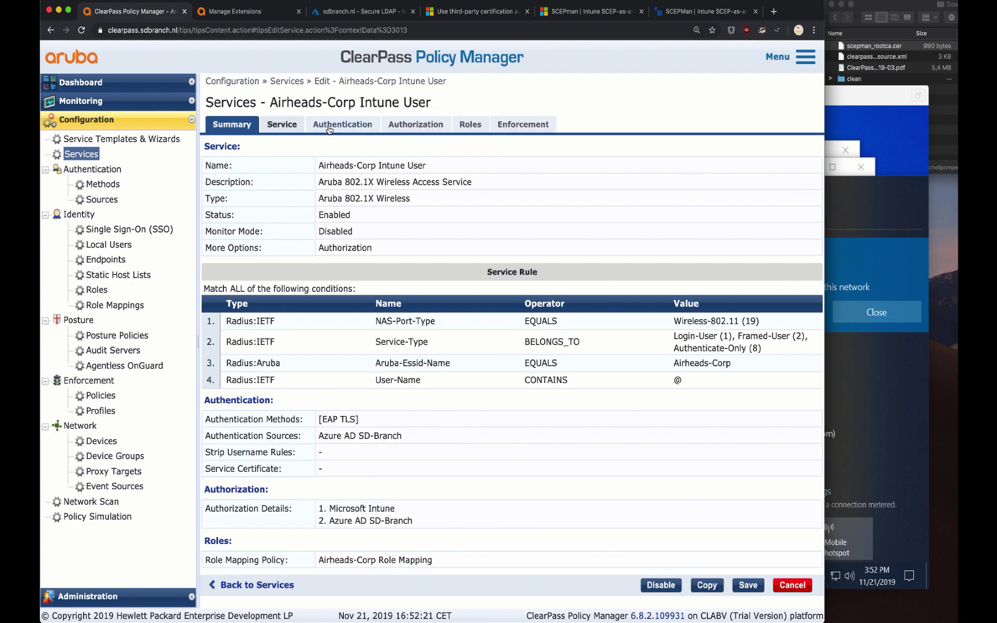
# Step: Enable Strip Username Rules with the rule user:@ and save the service
pyautogui.click(330, 128)
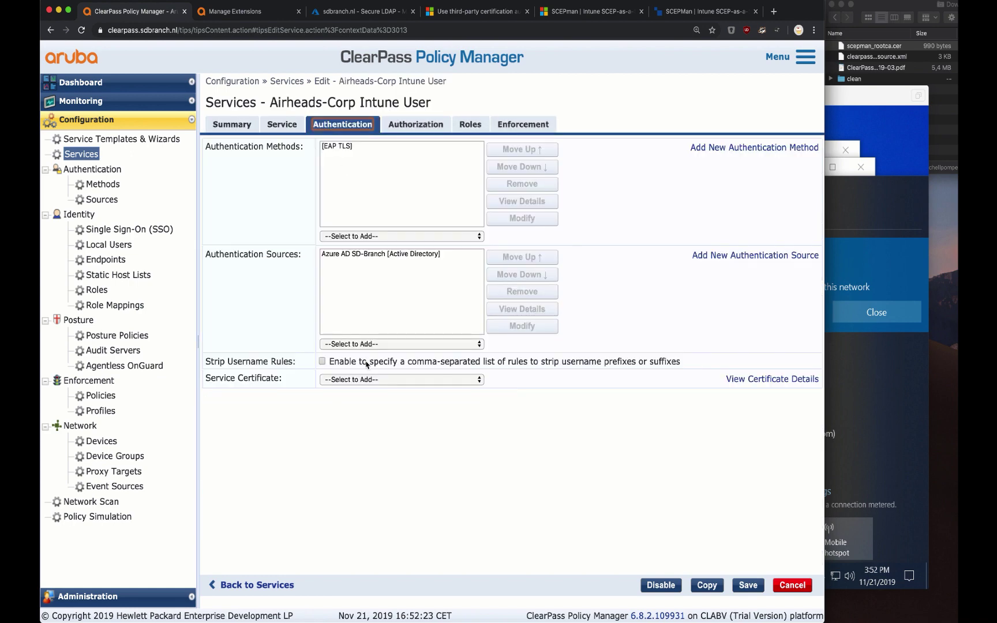
pyautogui.click(366, 364)
pyautogui.click(402, 374)
pyautogui.click(595, 385)
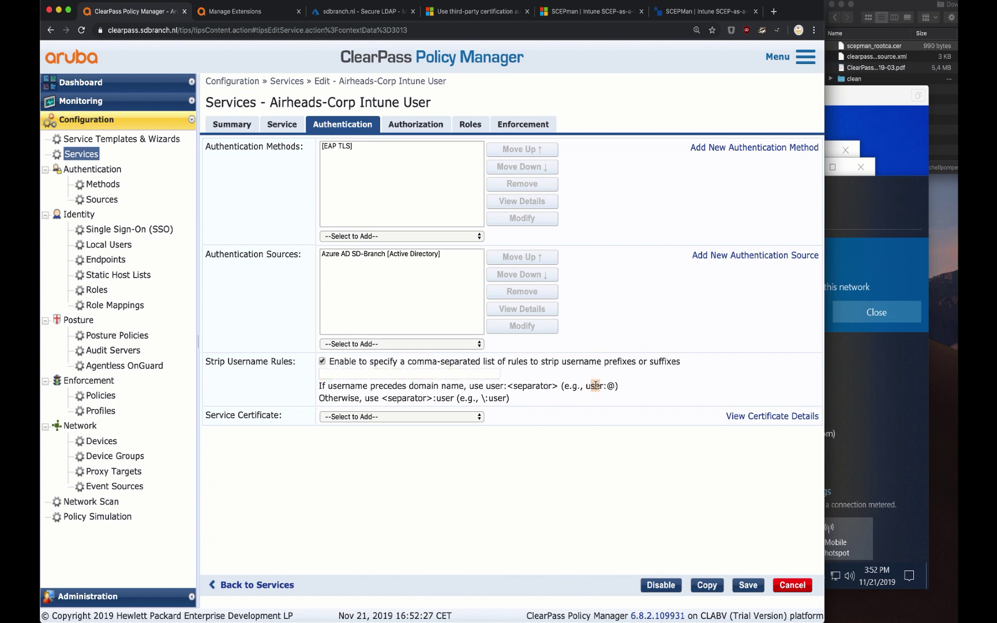
pyautogui.moveTo(588, 388); pyautogui.dragTo(611, 386)
pyautogui.press('super+c')
pyautogui.click(457, 372)
pyautogui.press('super+v')
pyautogui.click(743, 586)
# Step: Dismiss the connection error, reconnect the VM to Airheads-Corp, then return to ClearPass Monitoring
pyautogui.click(857, 321)
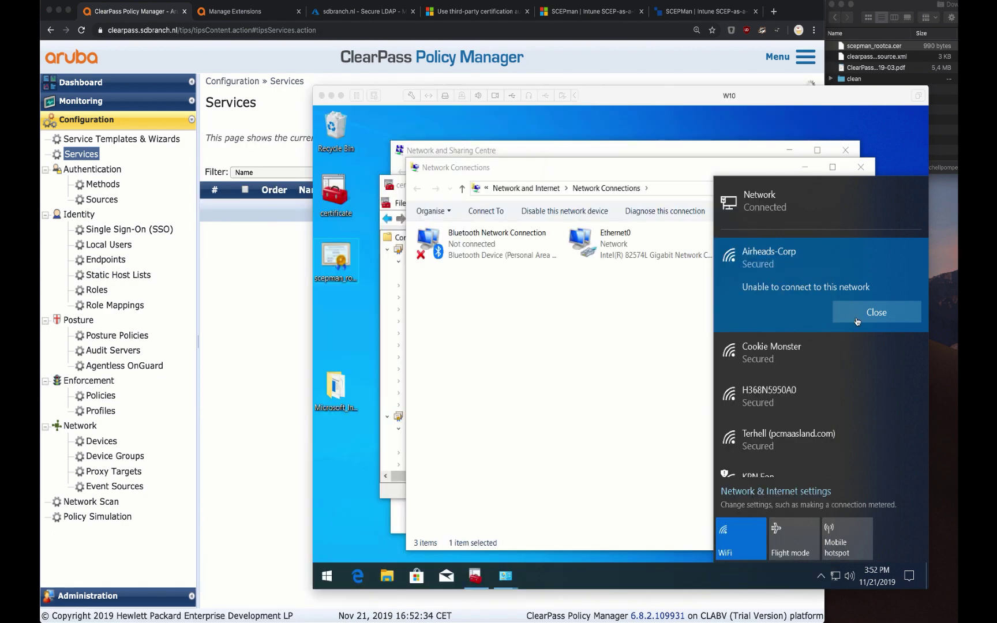
pyautogui.click(860, 315)
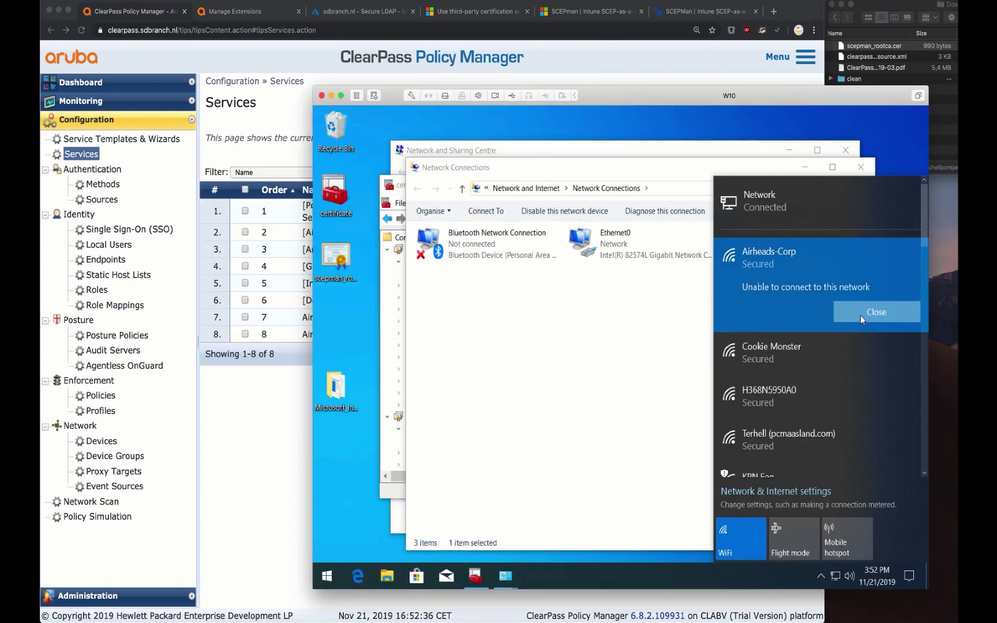
pyautogui.click(851, 263)
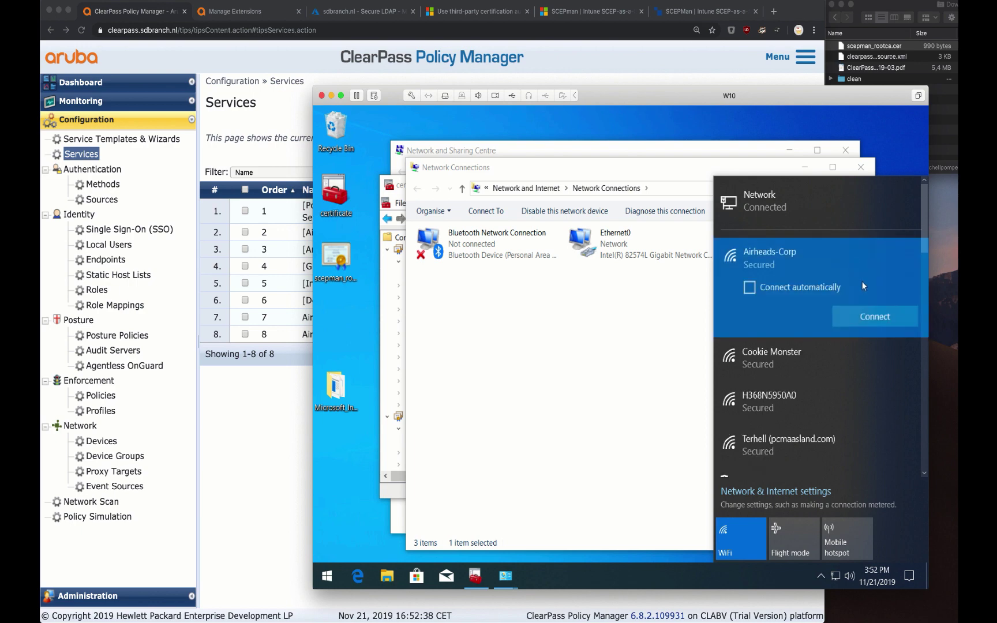
pyautogui.click(874, 317)
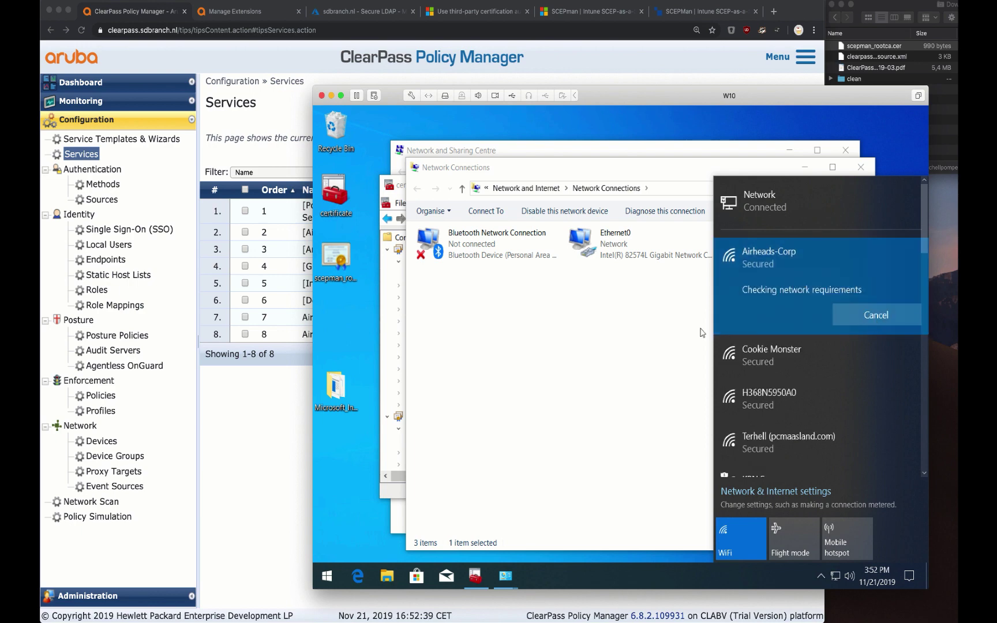
pyautogui.click(141, 116)
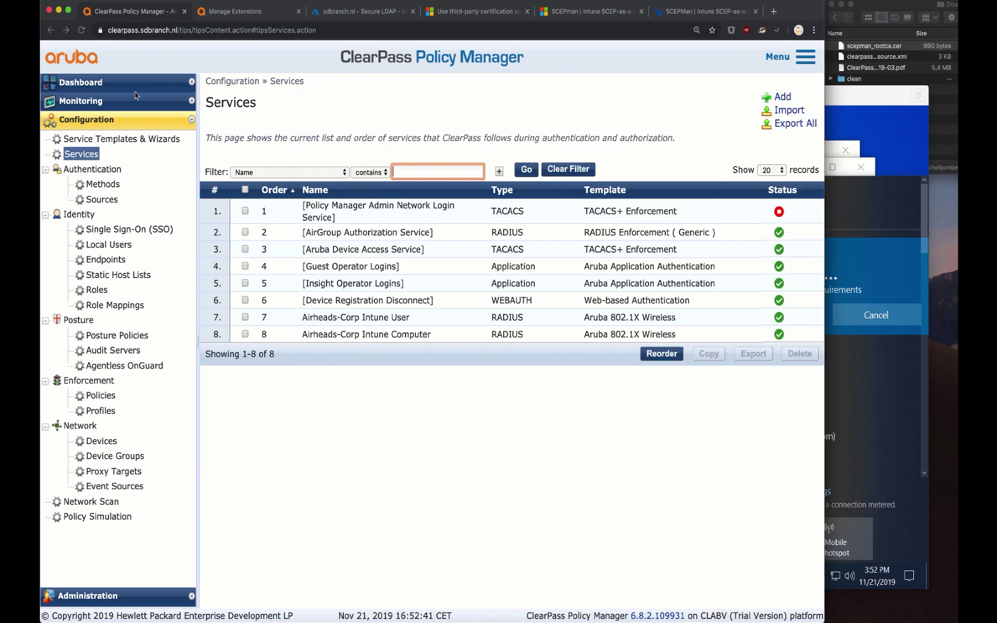
pyautogui.click(94, 107)
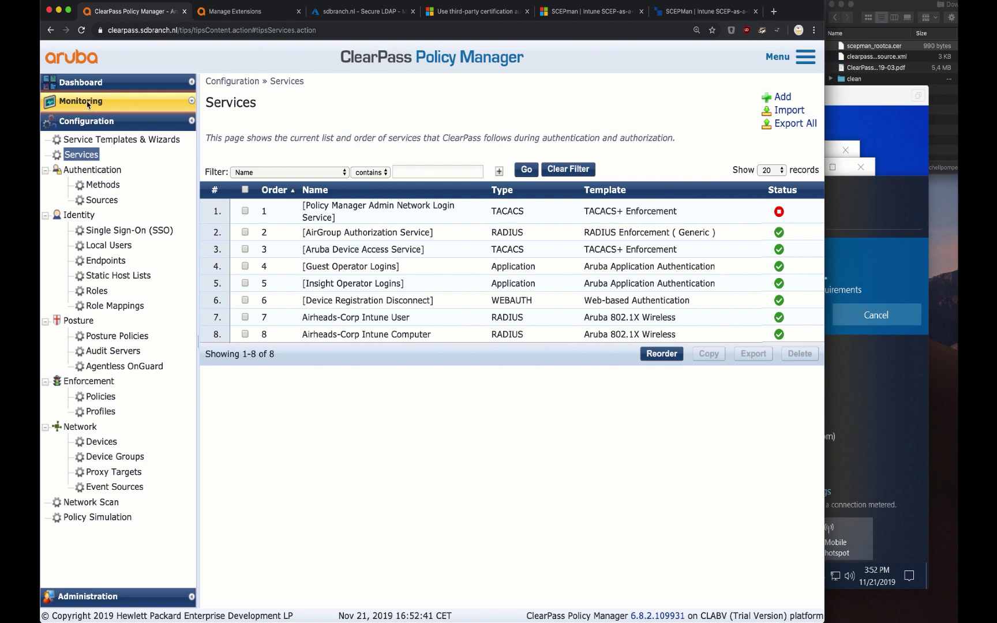
# Step: Open the newest accepted Airheads-Corp Intune User request and review its assigned roles
pyautogui.click(109, 135)
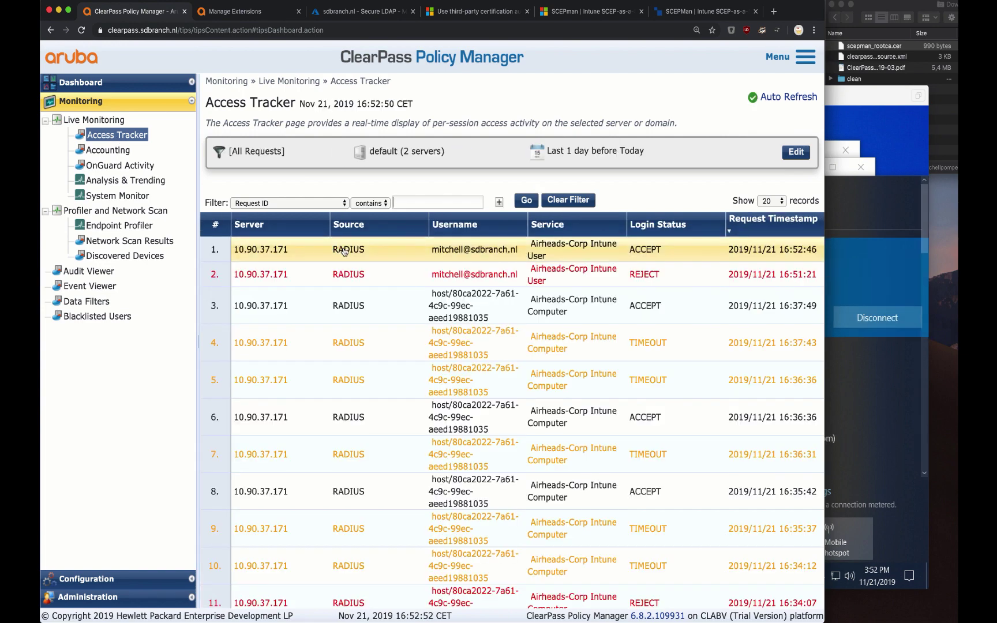
pyautogui.click(345, 249)
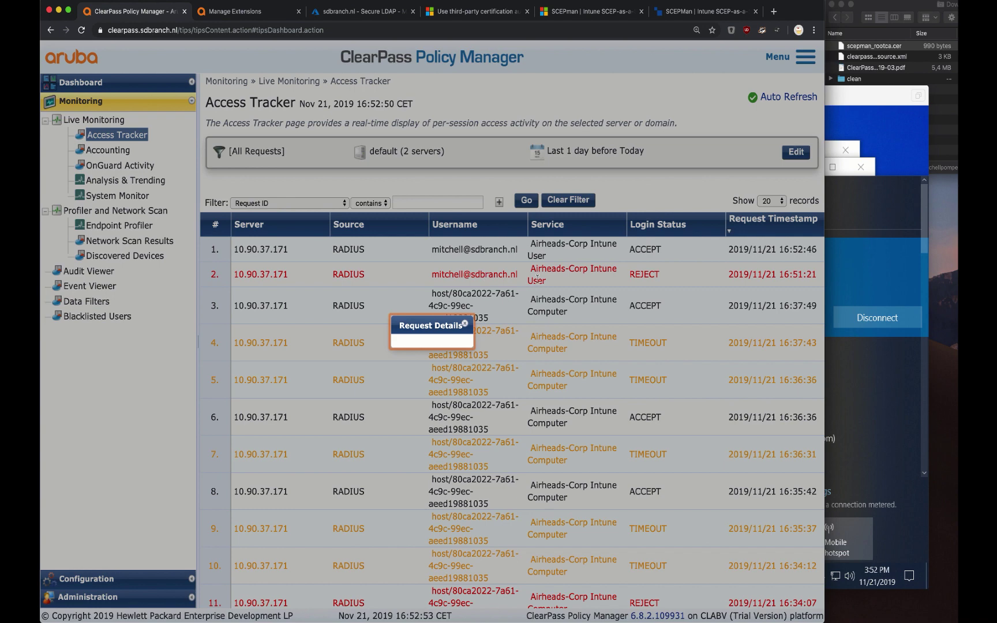
pyautogui.scroll(-2, 379, 362)
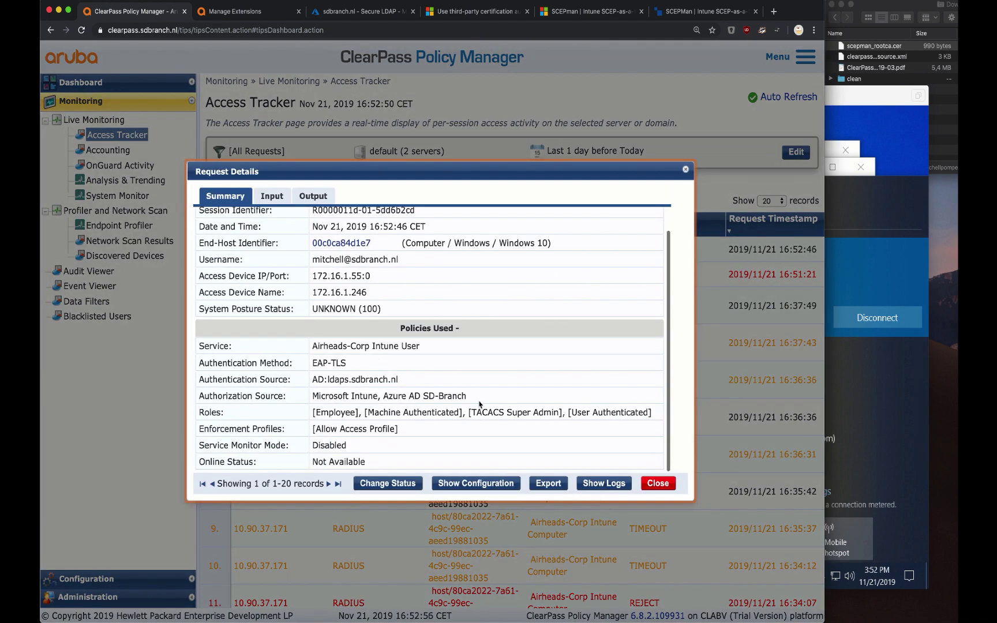
pyautogui.moveTo(481, 412); pyautogui.dragTo(554, 413)
pyautogui.scroll(1, 400, 390)
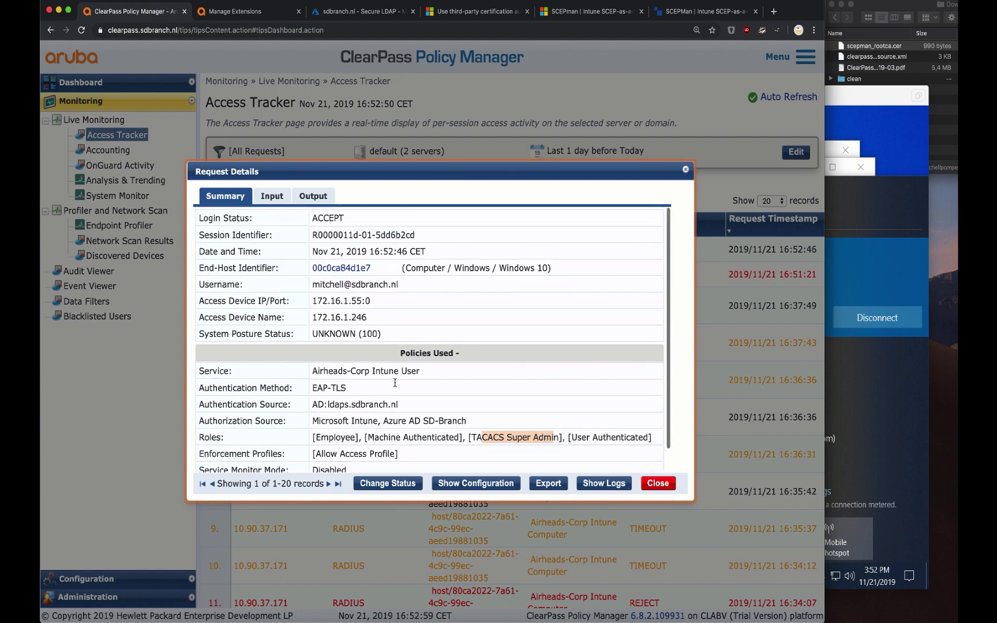
# Step: Inspect the request's Azure AD and Intune authorization attributes and confirm the VM is connected
pyautogui.click(271, 196)
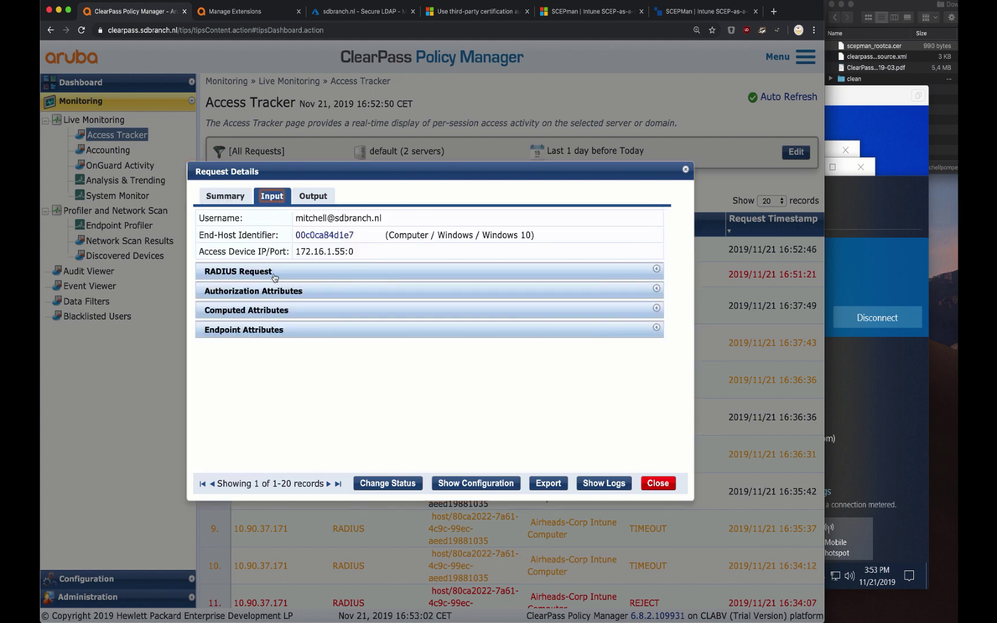
pyautogui.click(272, 291)
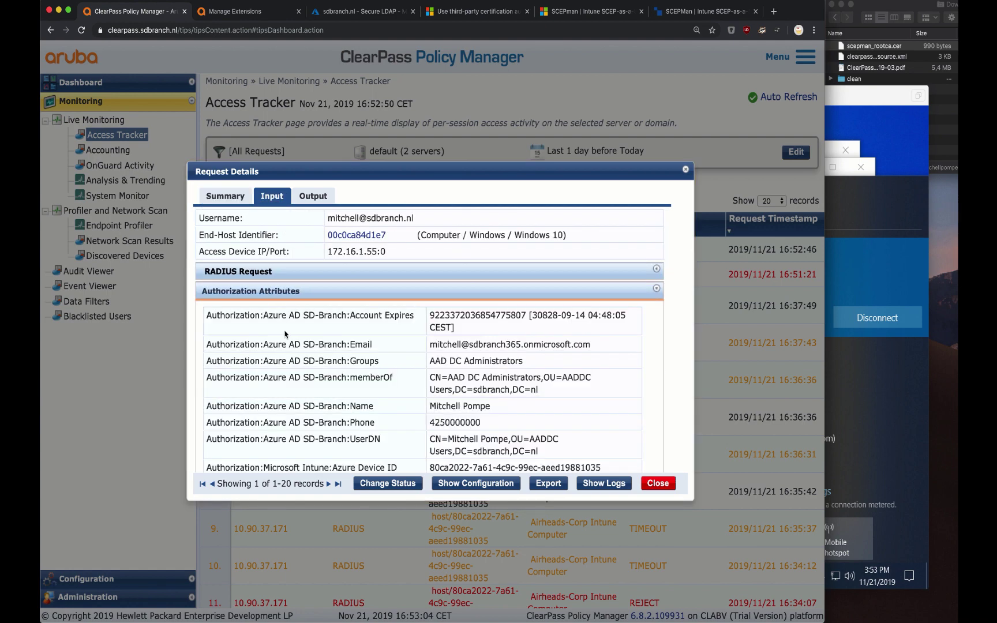
pyautogui.scroll(-1, 369, 383)
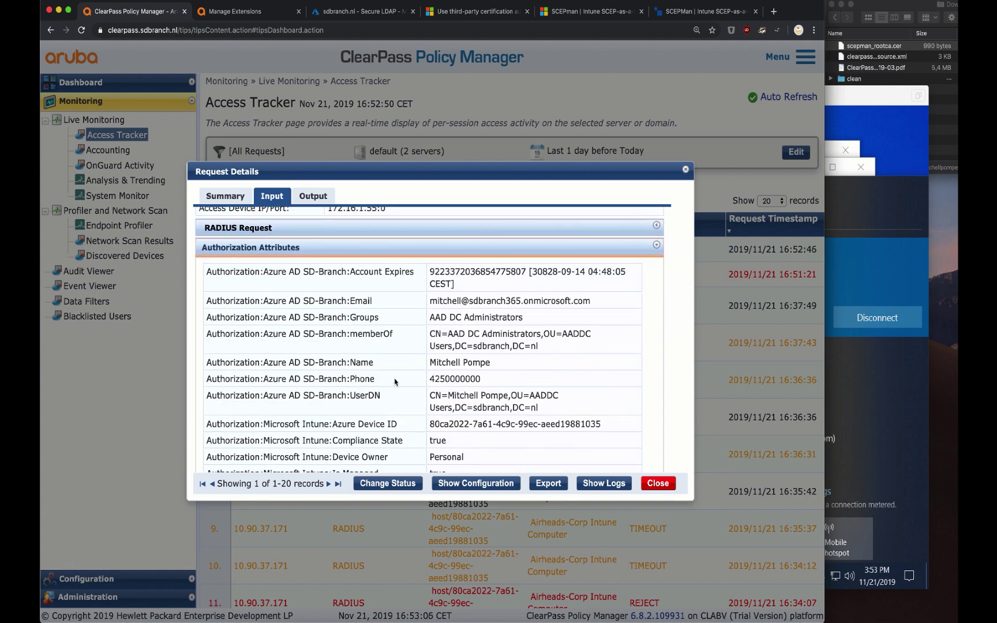
pyautogui.scroll(-1, 378, 393)
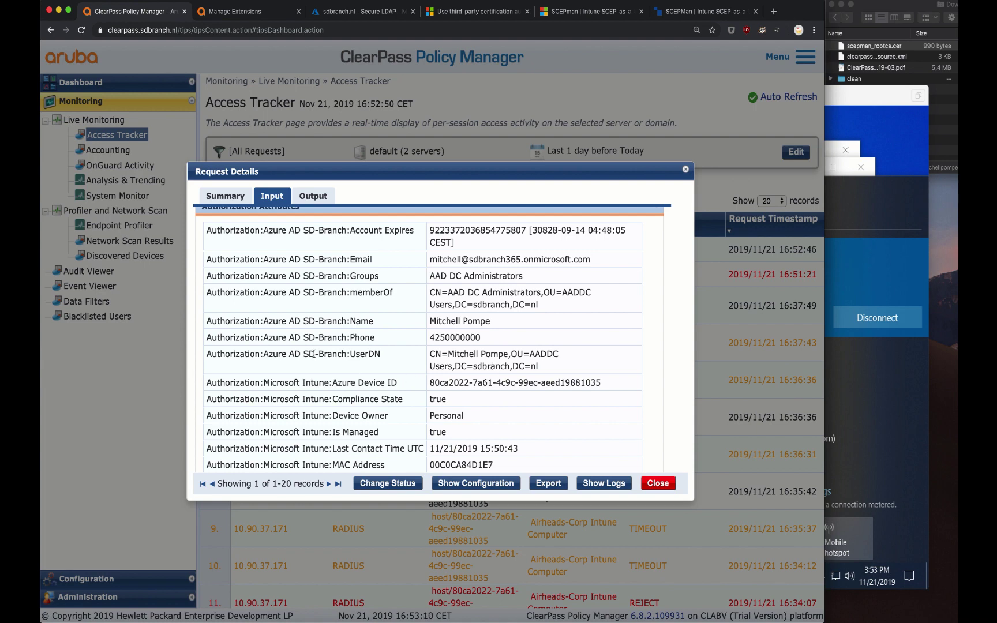
pyautogui.moveTo(347, 354); pyautogui.dragTo(269, 335)
pyautogui.scroll(-2, 293, 382)
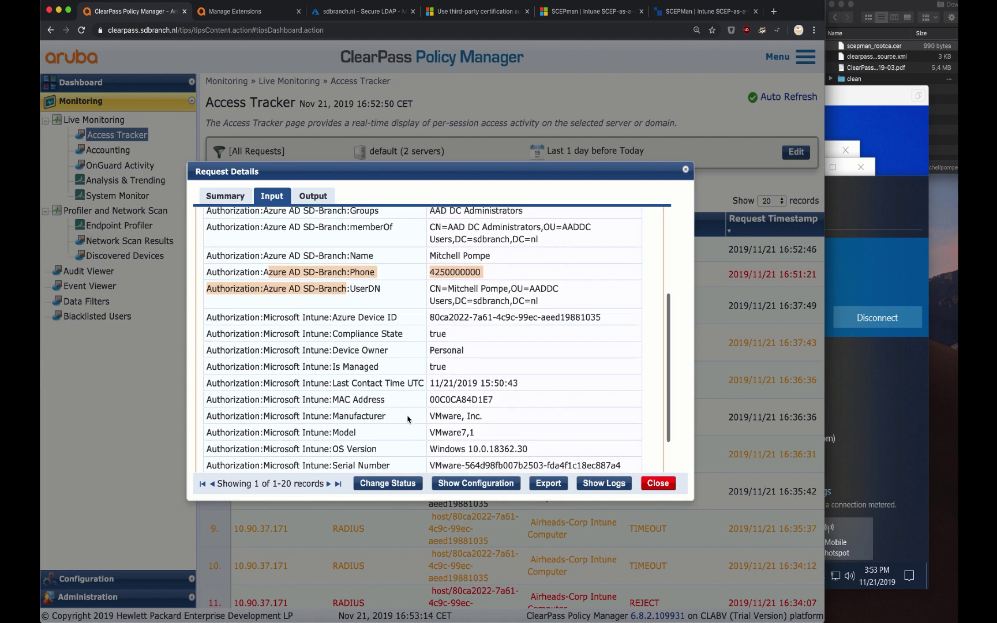
pyautogui.scroll(1, 379, 414)
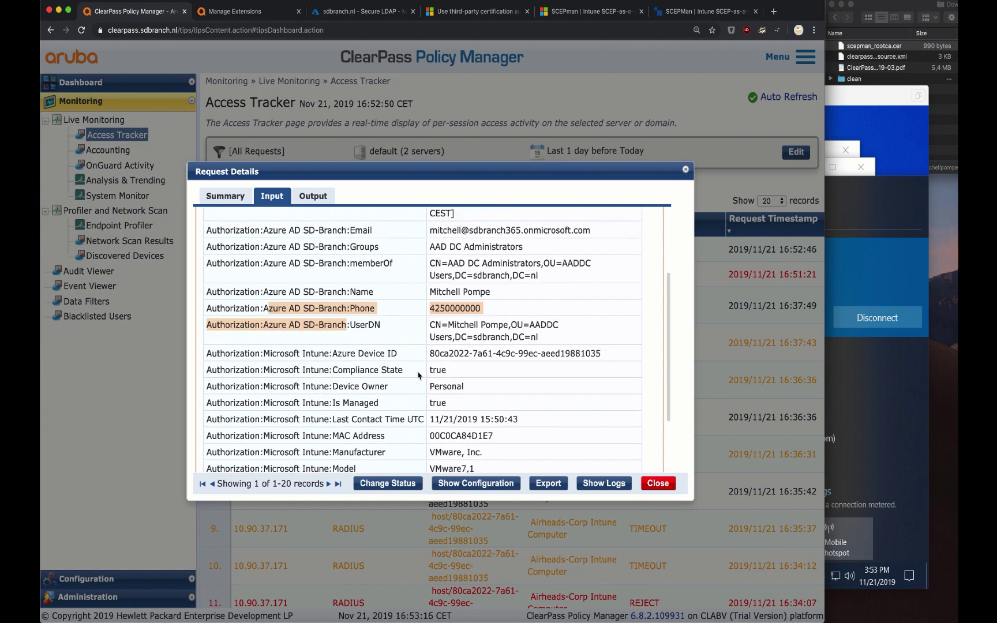
pyautogui.scroll(3, 468, 389)
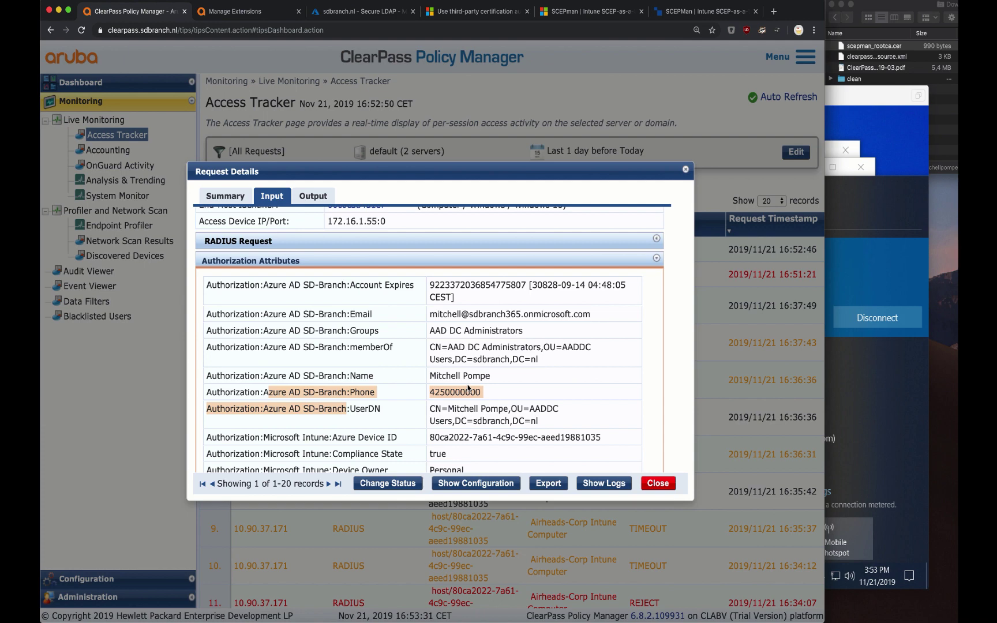
pyautogui.scroll(-5, 468, 388)
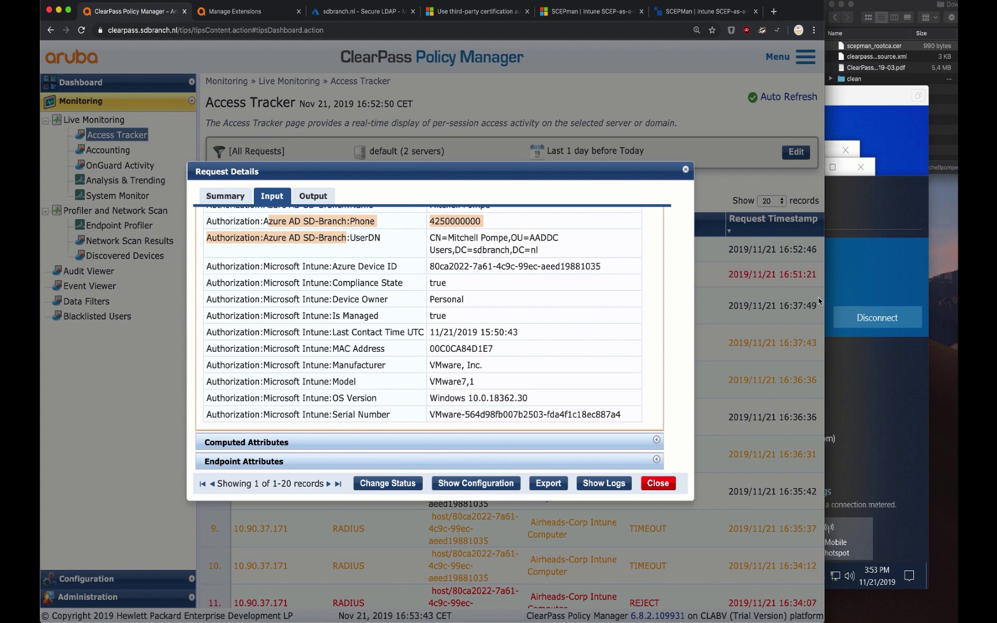
pyautogui.click(829, 280)
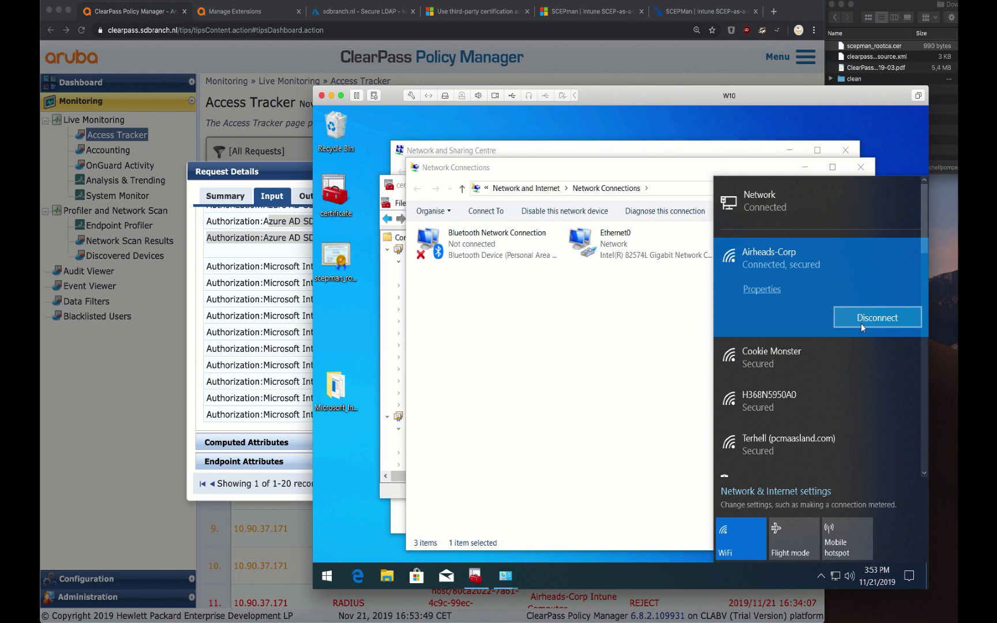
pyautogui.click(355, 17)
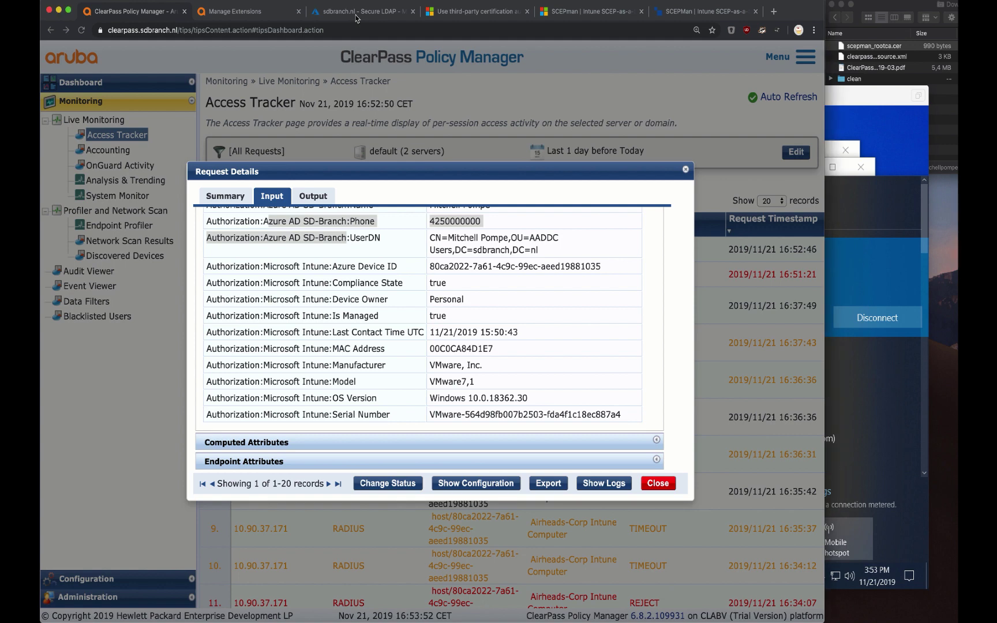
# Step: Go from the Azure portal menu to Intune > Device configuration > Profiles
pyautogui.click(355, 13)
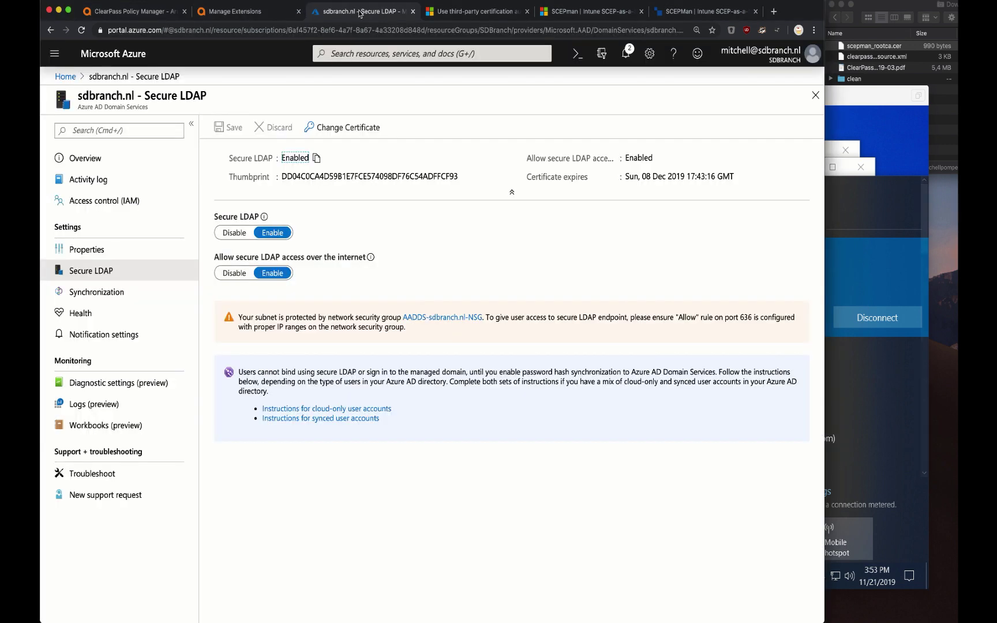
pyautogui.click(54, 57)
pyautogui.click(90, 500)
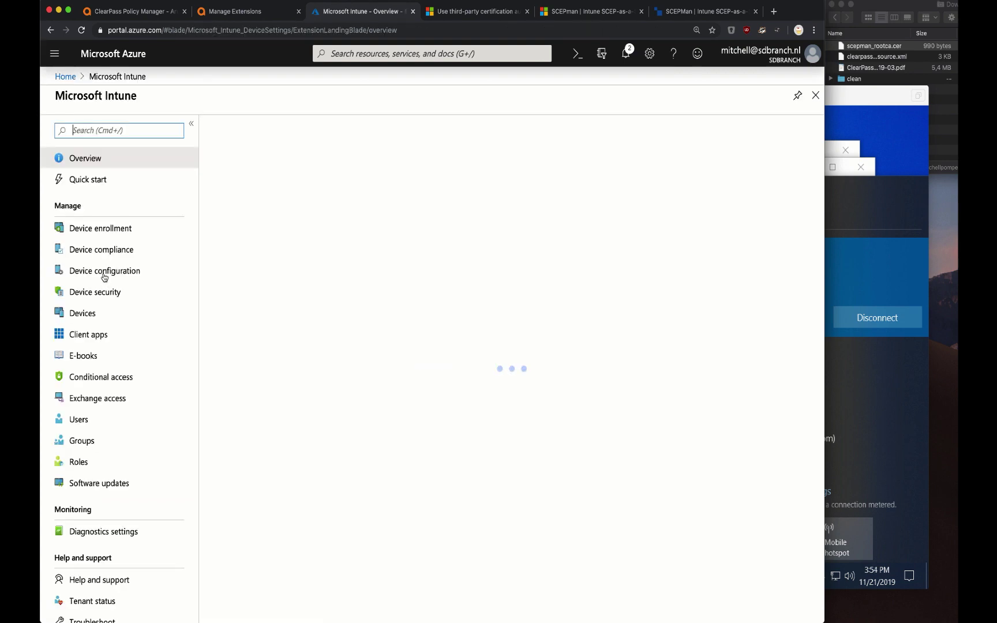
pyautogui.click(104, 277)
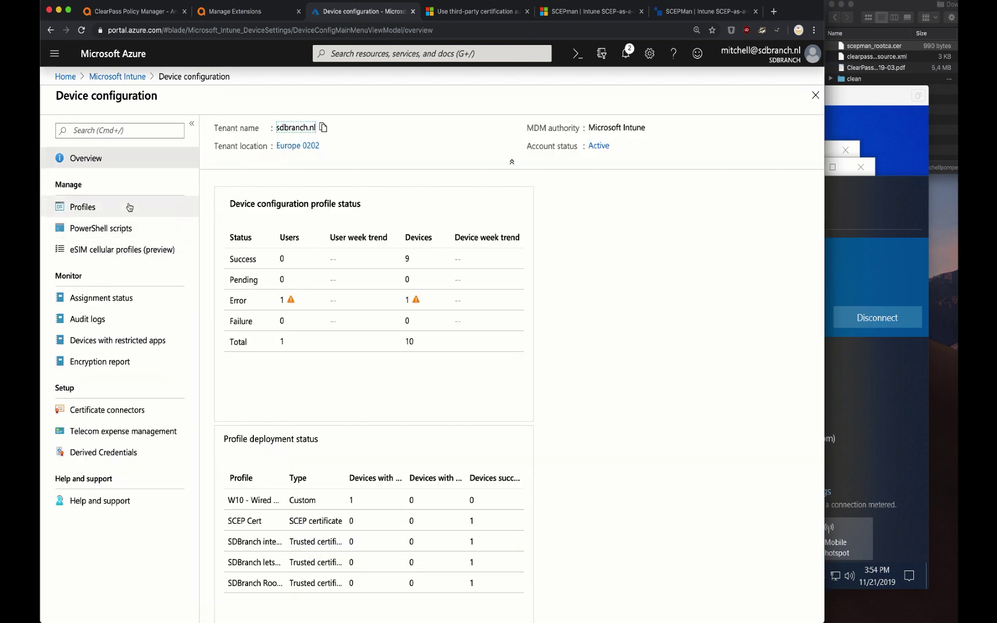
pyautogui.click(129, 207)
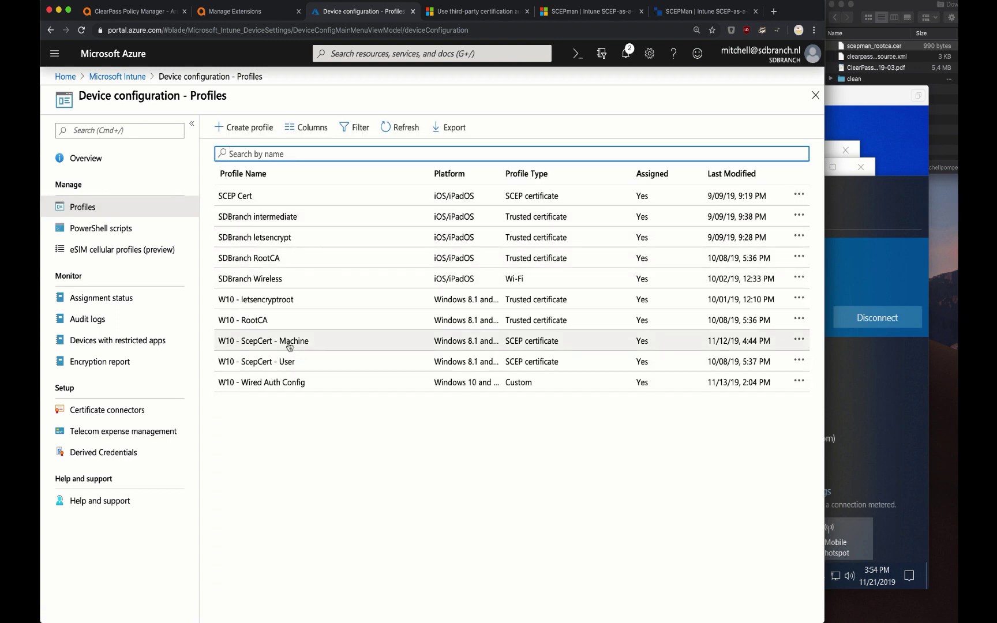
# Step: Create profile 'W10 - Airheads-Corp WLAN' with platform Windows 10 and later and type Wi-Fi
pyautogui.click(235, 128)
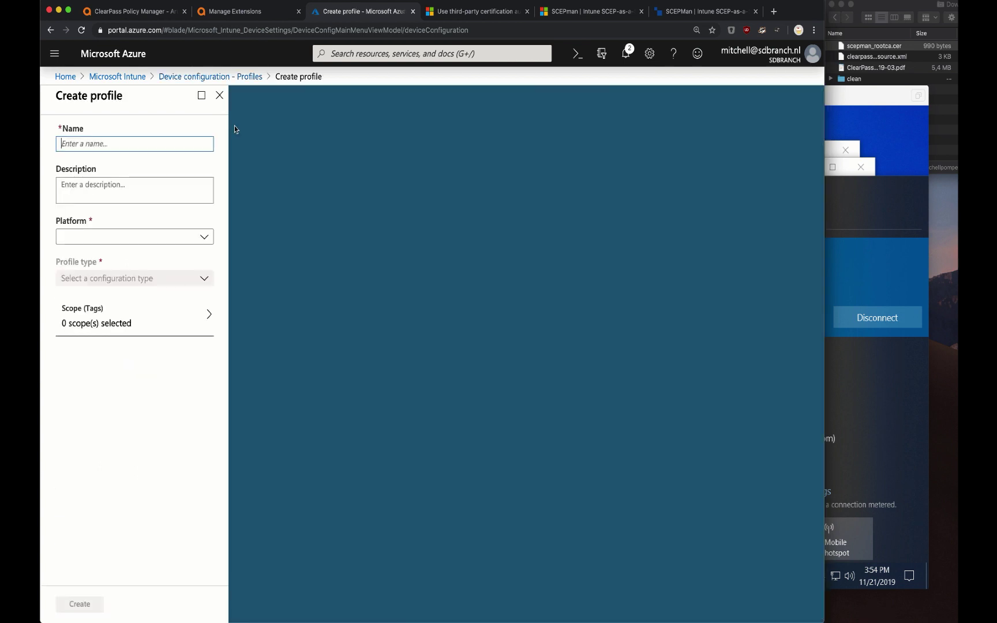
pyautogui.write('W10')
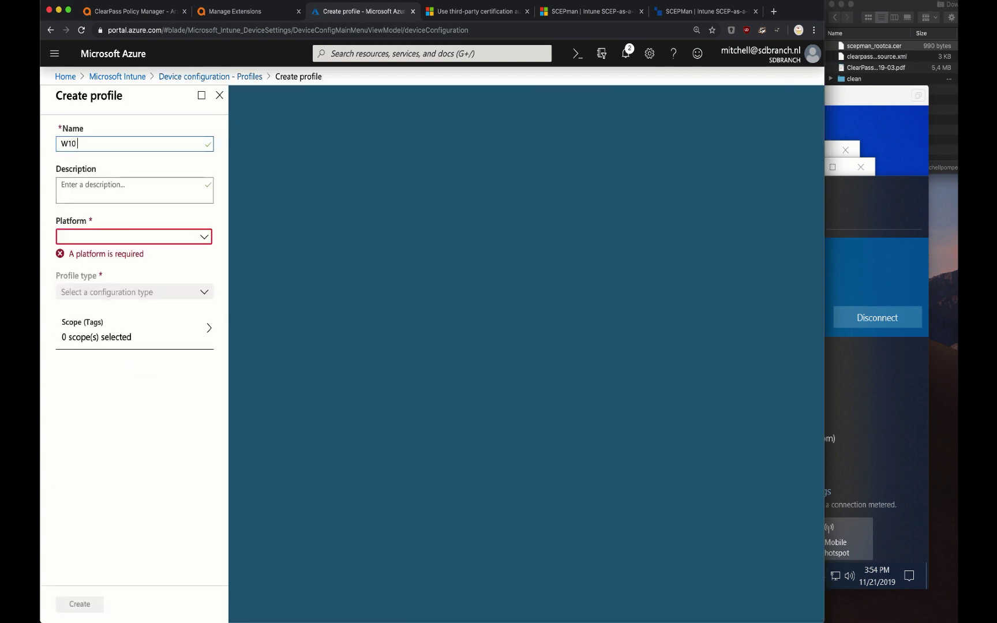
pyautogui.write(' - Airheads-Corp WLAN')
pyautogui.press('Tab')
pyautogui.click(143, 242)
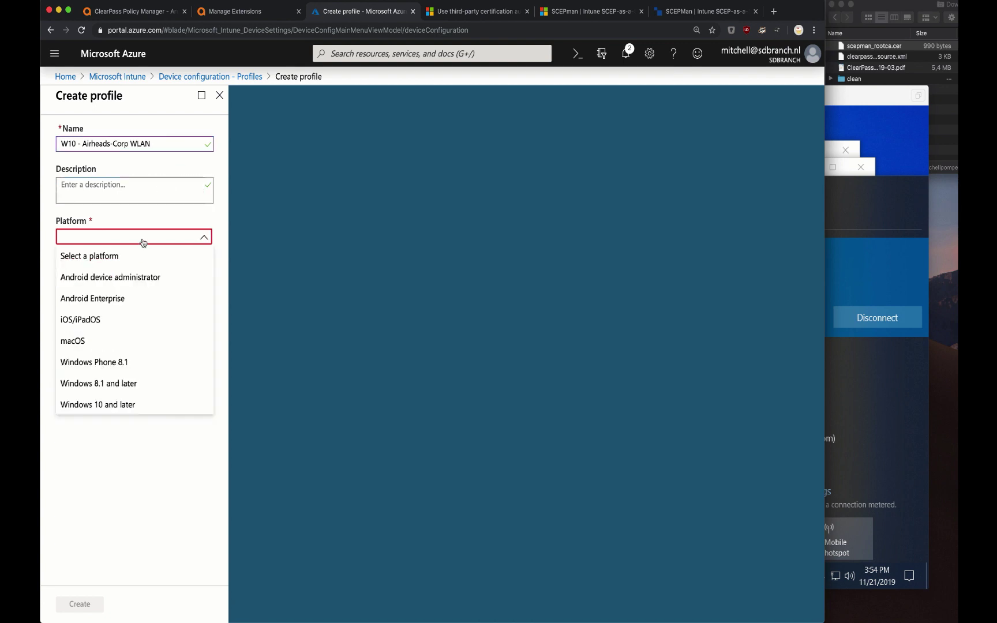
pyautogui.click(126, 404)
pyautogui.click(135, 281)
pyautogui.scroll(-3, 152, 513)
pyautogui.scroll(-1, 153, 513)
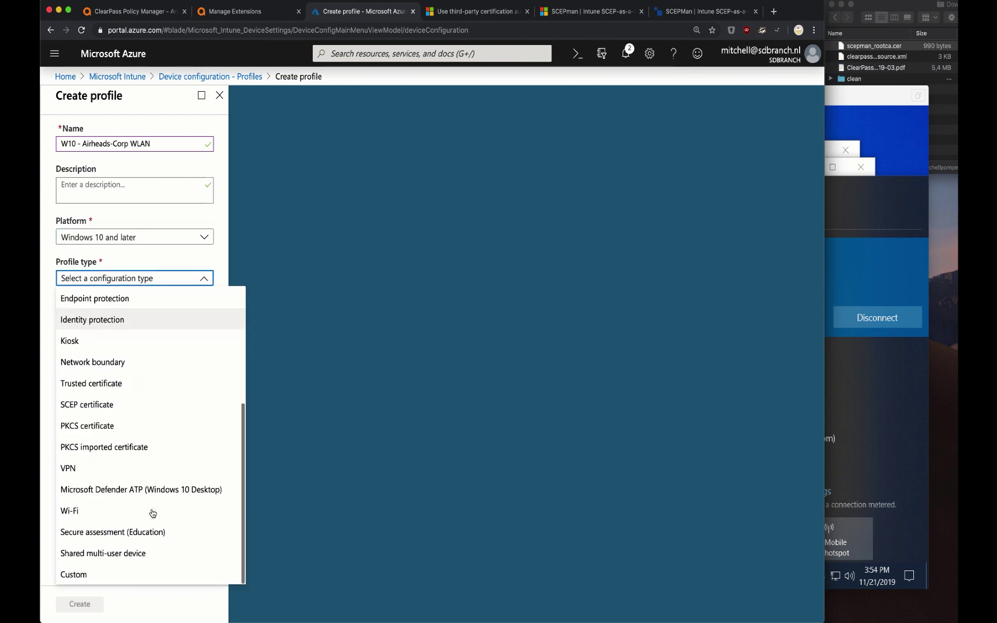
pyautogui.click(118, 509)
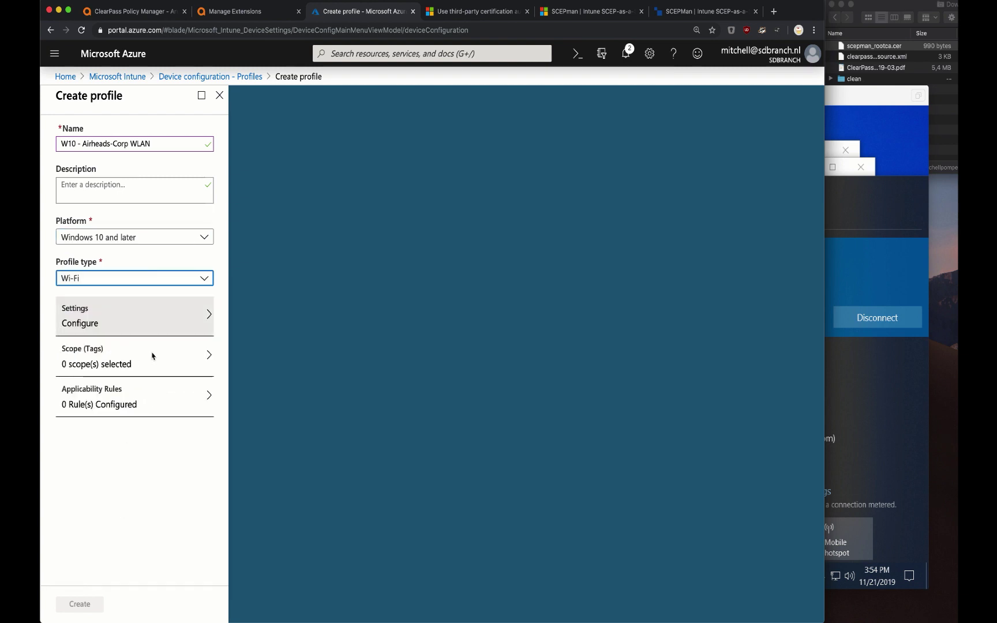
pyautogui.click(152, 327)
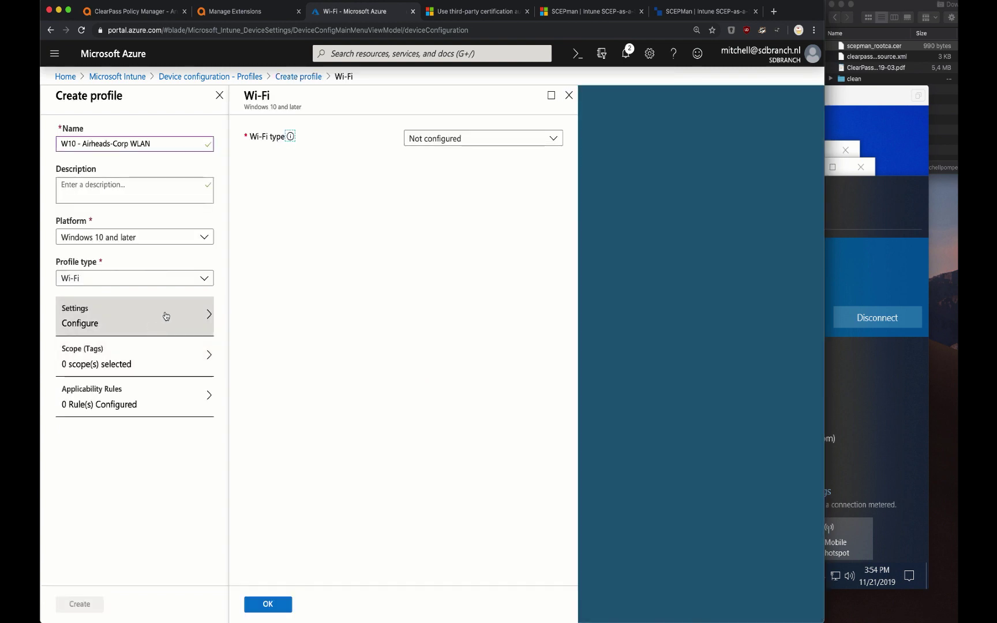
# Step: Set Wi-Fi type Enterprise, SSID and connection name Airheads-Corp, and auto-connect to Yes
pyautogui.click(459, 139)
pyautogui.click(434, 198)
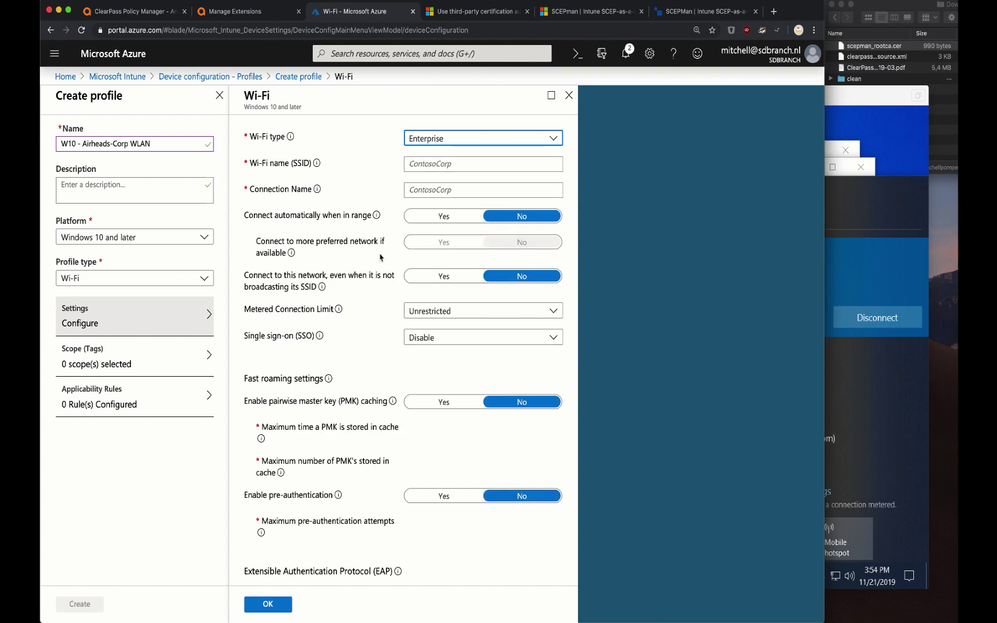
pyautogui.click(437, 165)
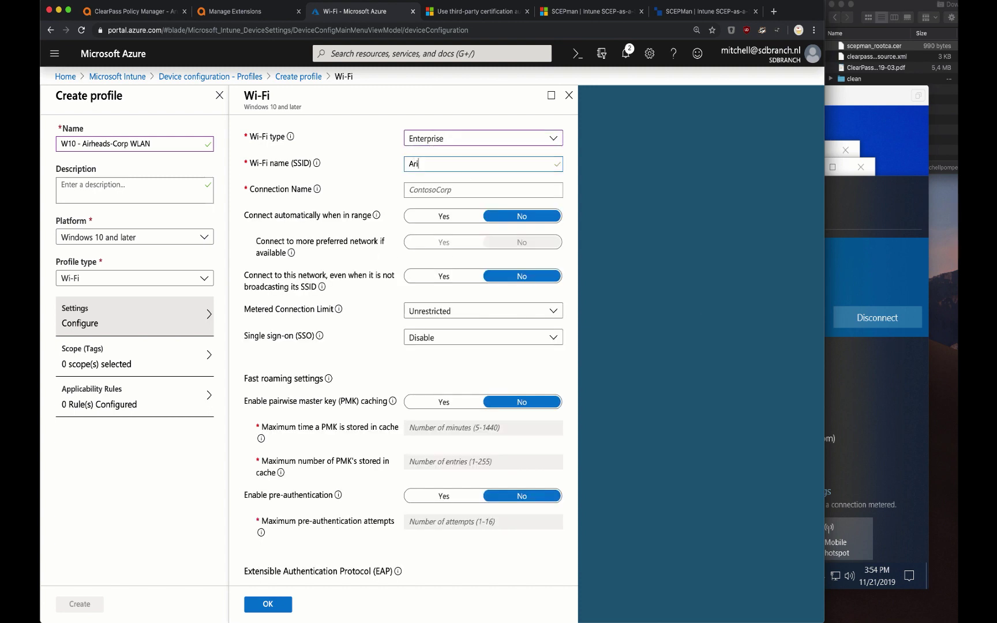
pyautogui.press('super+a')
pyautogui.write('Airheads-Corp')
pyautogui.press('super+a')
pyautogui.press('super+c')
pyautogui.press('Tab')
pyautogui.press('super+v')
pyautogui.click(444, 222)
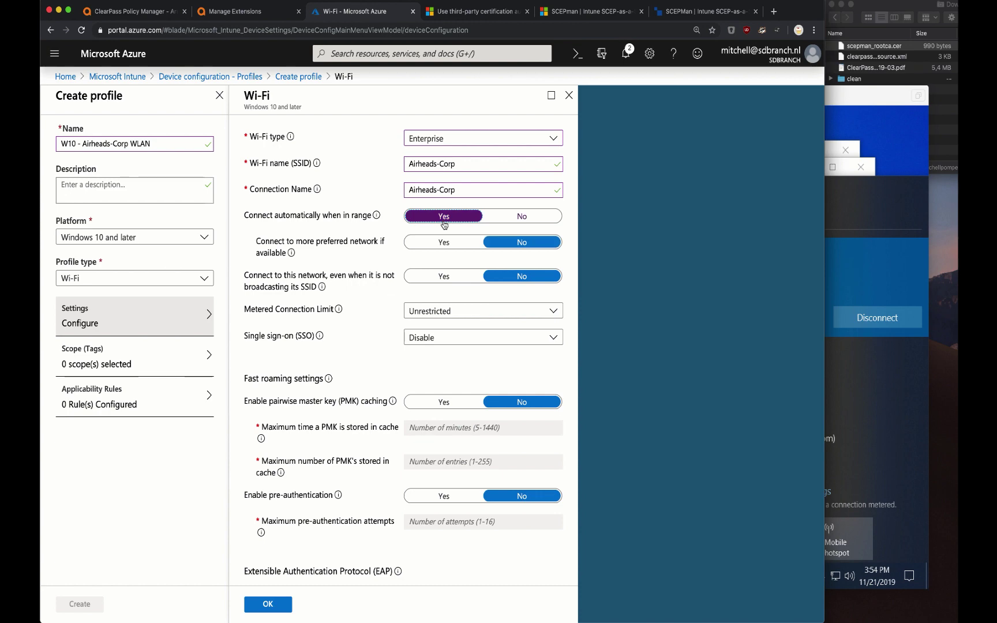
# Step: Choose EAP - TLS as the EAP type
pyautogui.scroll(-4, 372, 380)
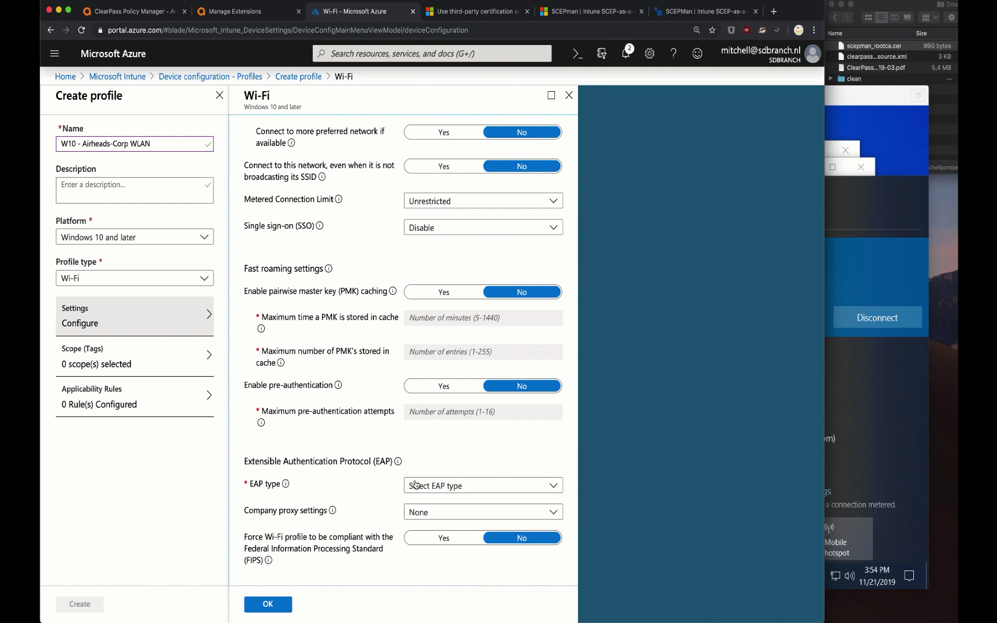
pyautogui.click(415, 484)
pyautogui.click(437, 428)
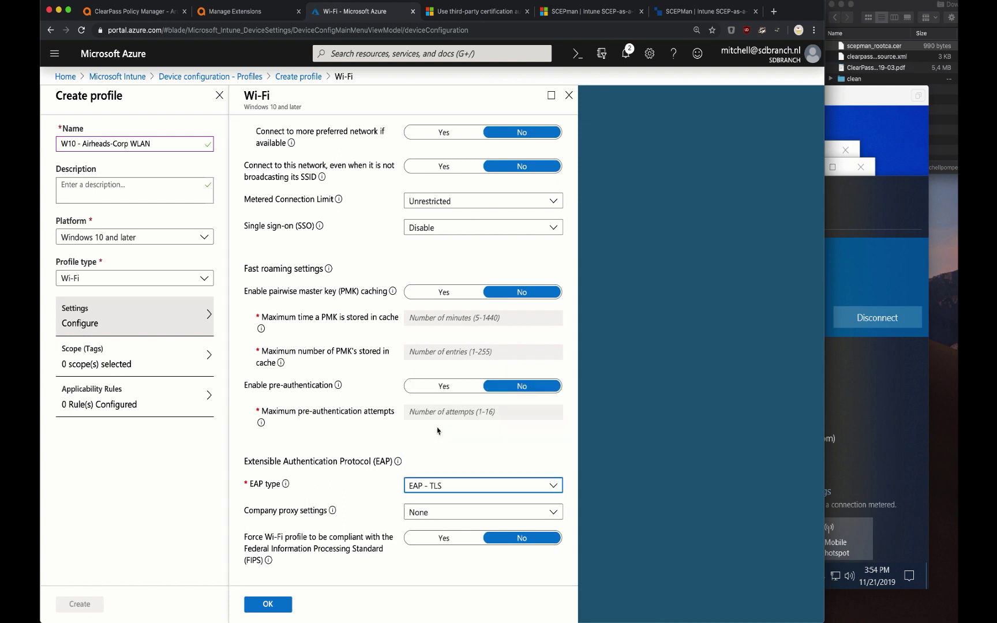
pyautogui.scroll(-4, 403, 526)
pyautogui.click(333, 404)
# Step: Enter server name clearpass.sdbranch.nl and trust the W10 - letsencryptroot root certificate
pyautogui.write('c')
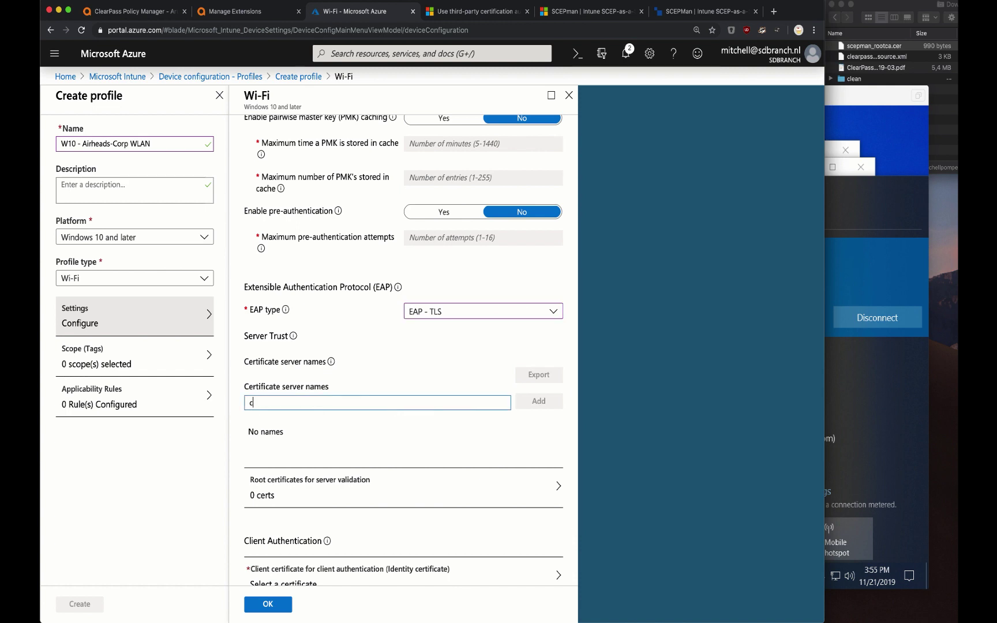
pyautogui.write('learpass.sdbranch.nl')
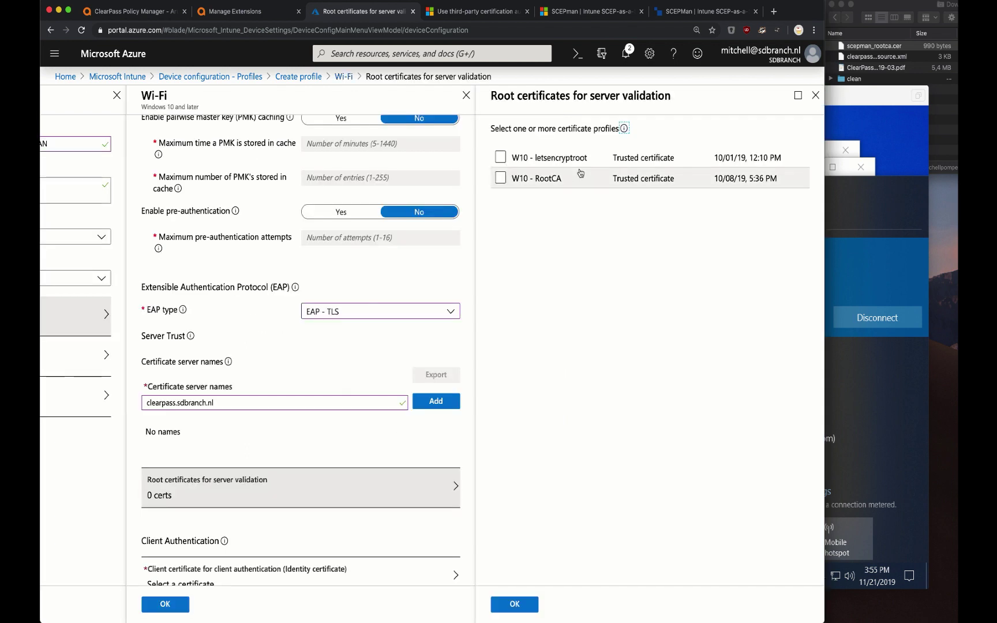
pyautogui.click(543, 166)
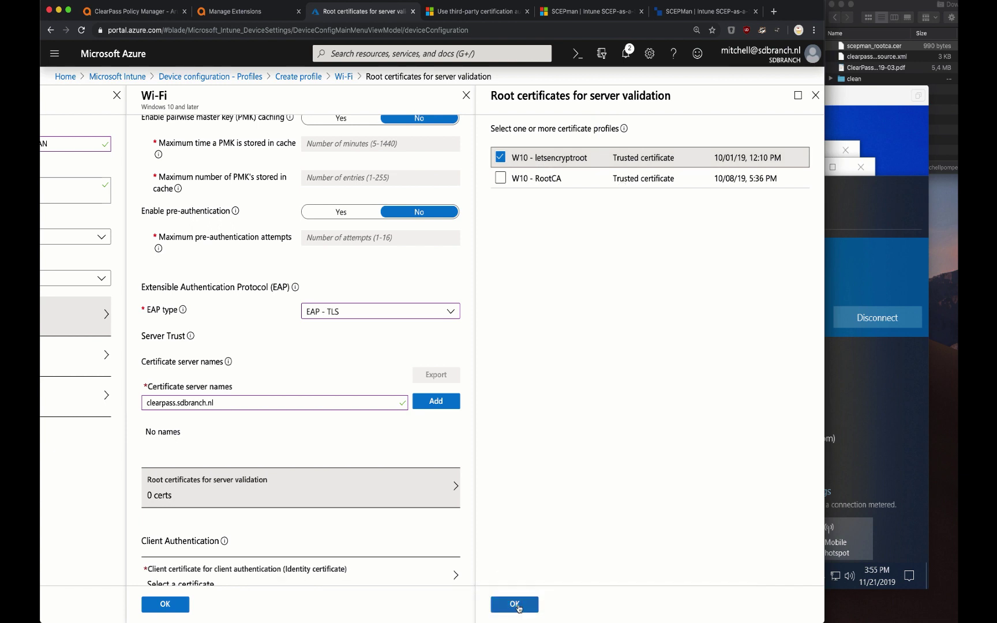
pyautogui.click(515, 605)
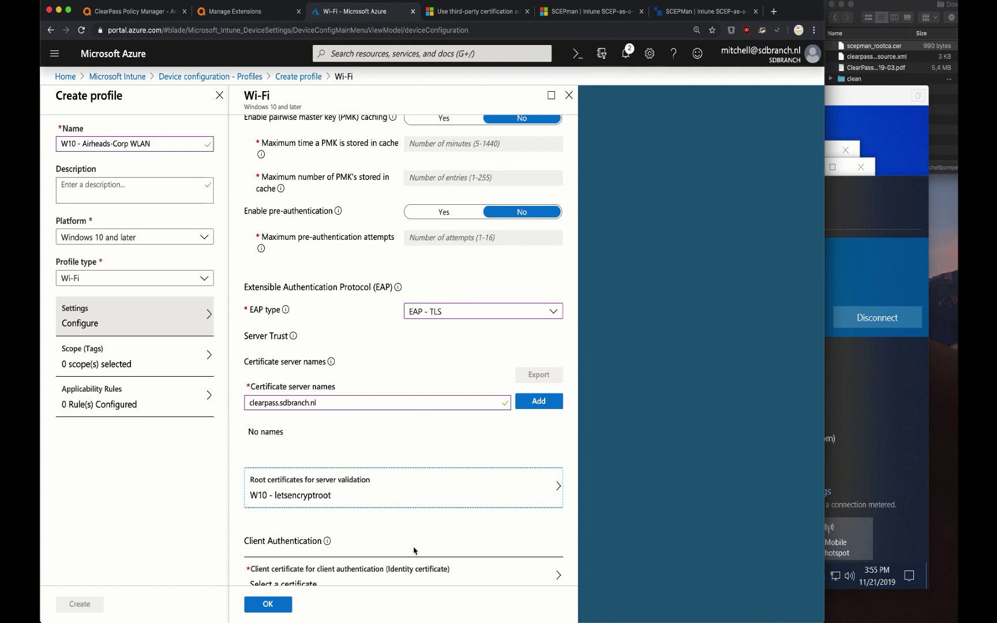
# Step: Use W10 - ScepCert - User as the client certificate and save the Wi-Fi settings
pyautogui.scroll(-5, 413, 550)
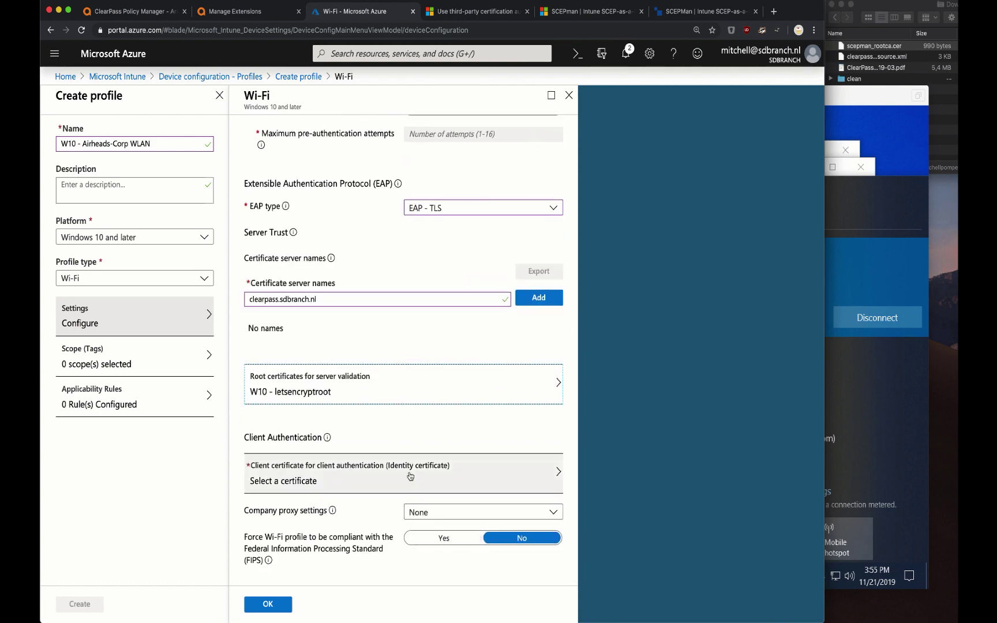
pyautogui.click(435, 479)
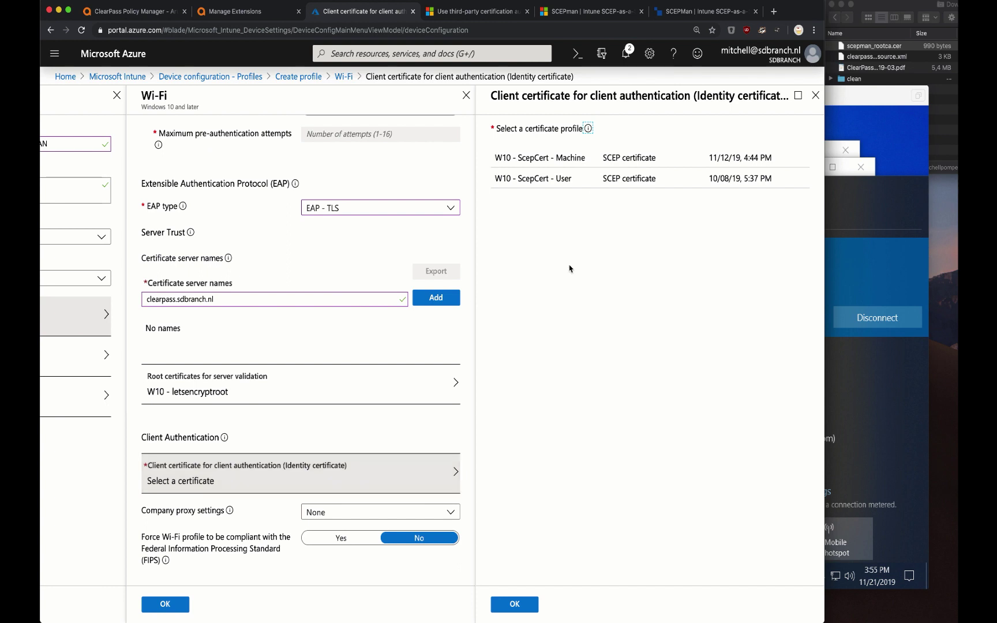
pyautogui.click(590, 184)
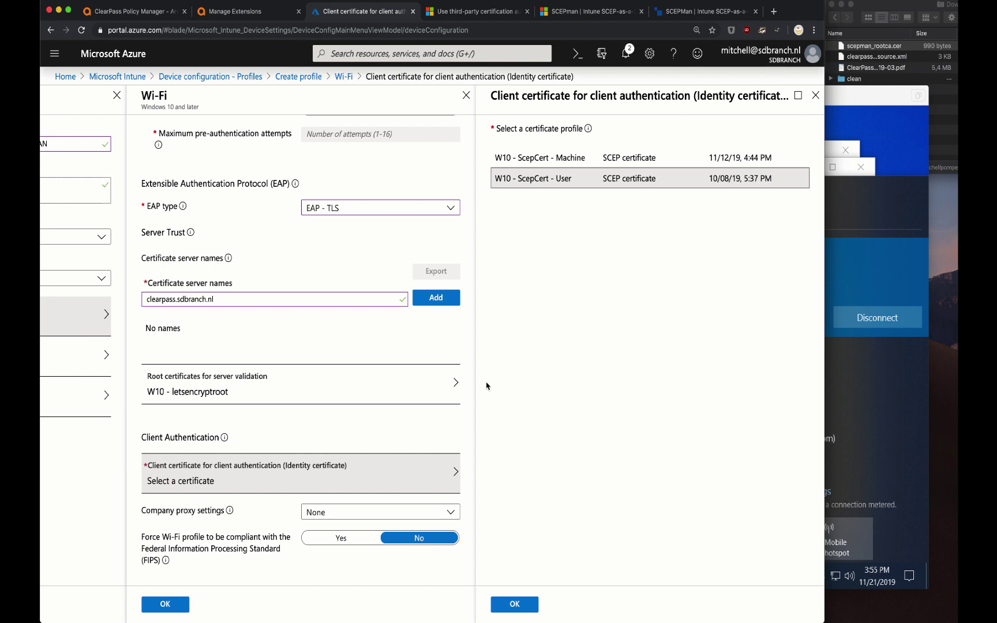
pyautogui.click(517, 603)
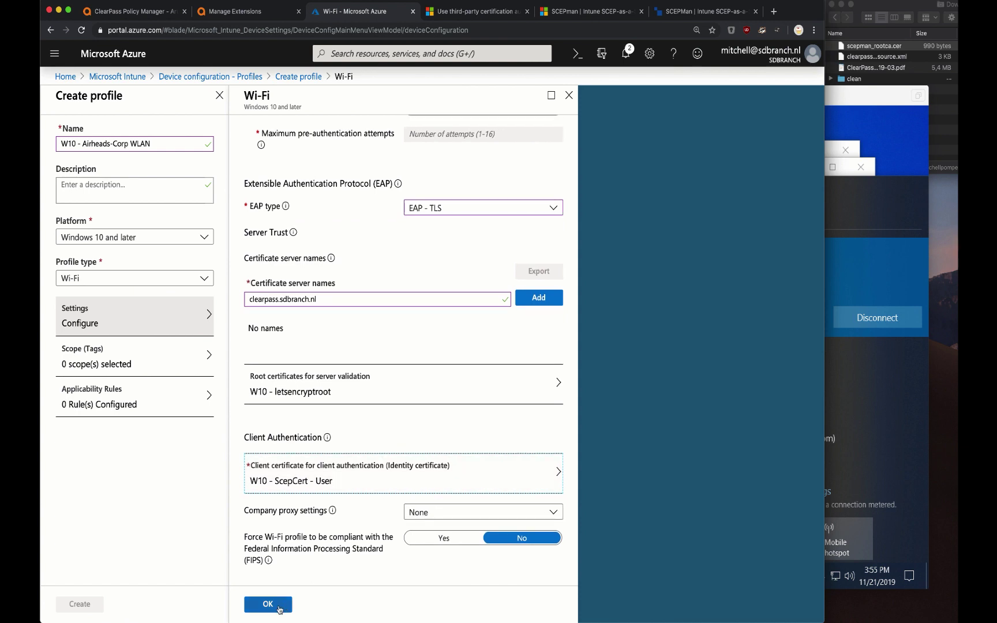
pyautogui.click(279, 608)
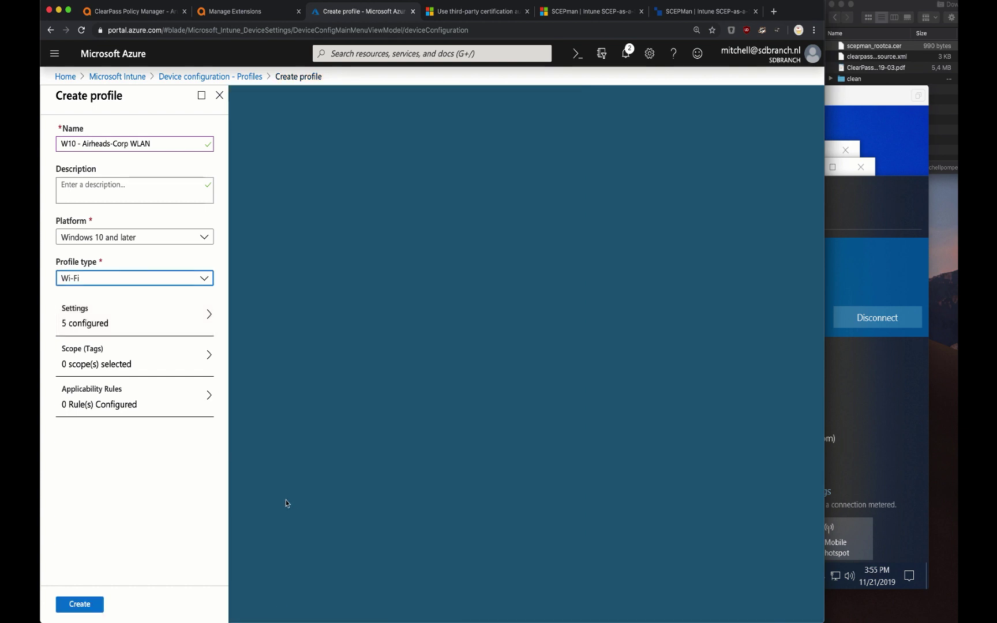
# Step: Tag the profile with the Default scope tag and create W10 - Airheads-Corp WLAN
pyautogui.click(199, 357)
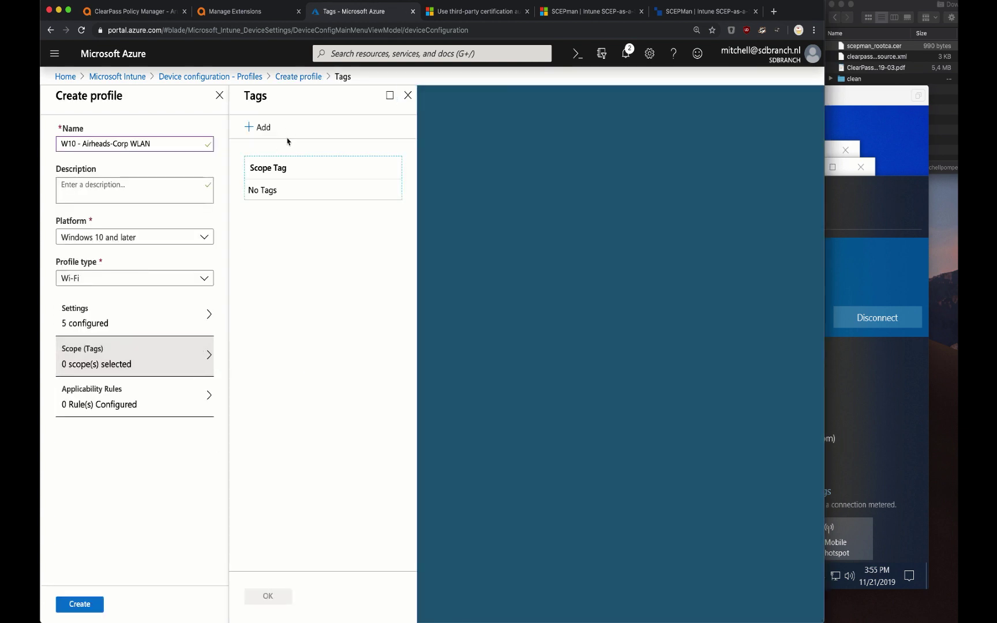
pyautogui.click(268, 133)
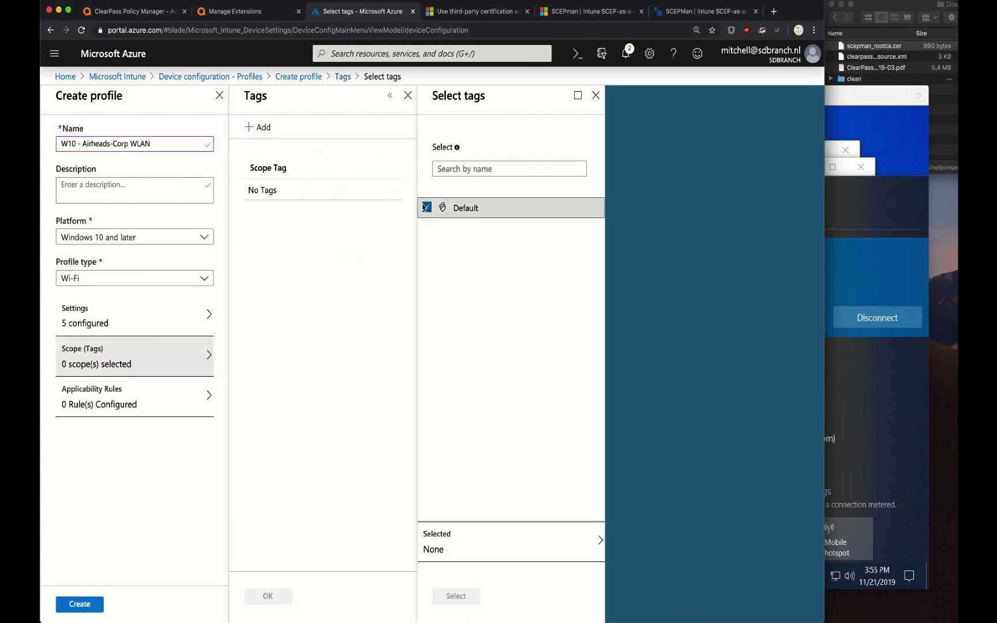
pyautogui.click(426, 207)
pyautogui.click(456, 597)
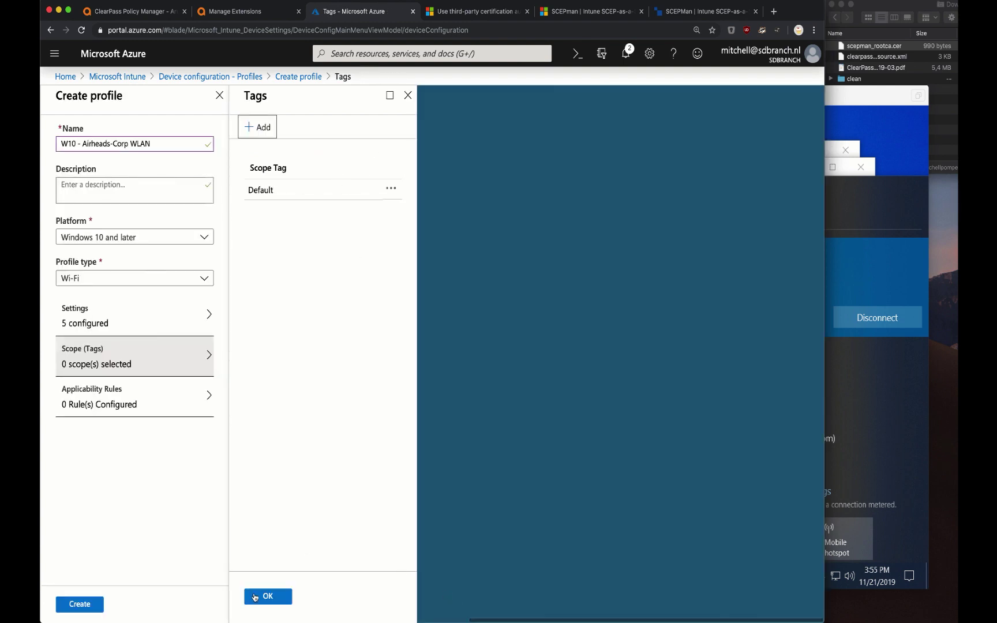
pyautogui.click(255, 597)
pyautogui.click(90, 604)
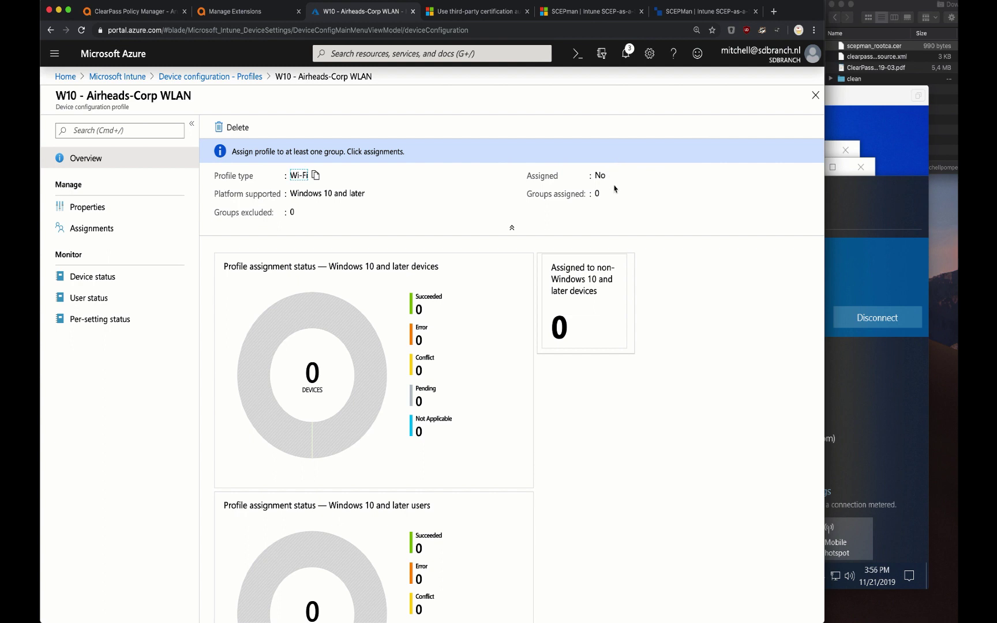
# Step: Assign the Wi-Fi profile to All Users & All Devices and save
pyautogui.click(124, 227)
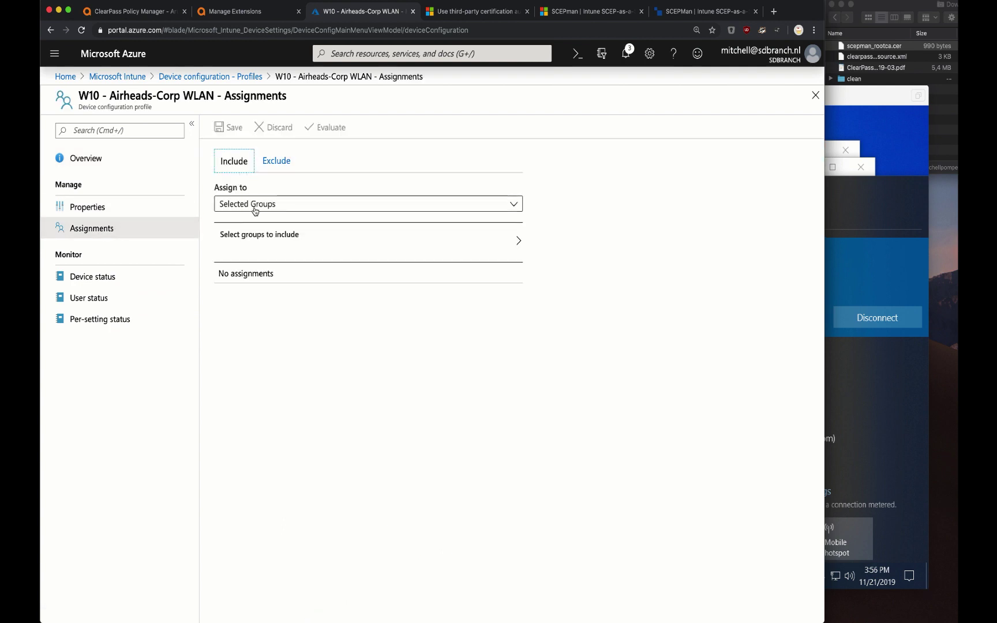
pyautogui.click(254, 207)
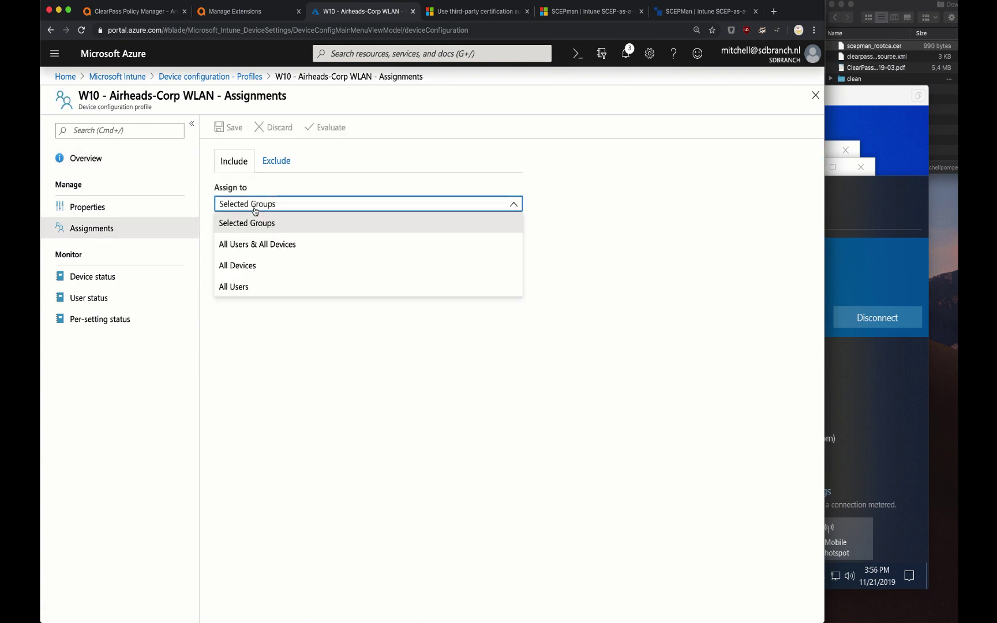
pyautogui.click(263, 247)
pyautogui.click(231, 128)
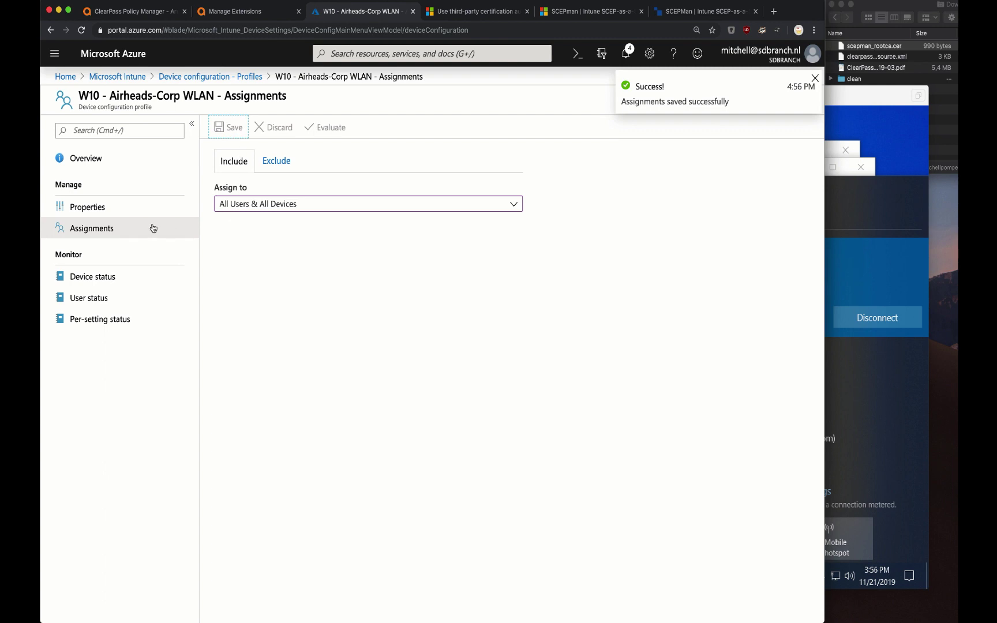
# Step: Trigger a sync of device DESKTOP-BSJL09N from the profile's device status
pyautogui.click(141, 281)
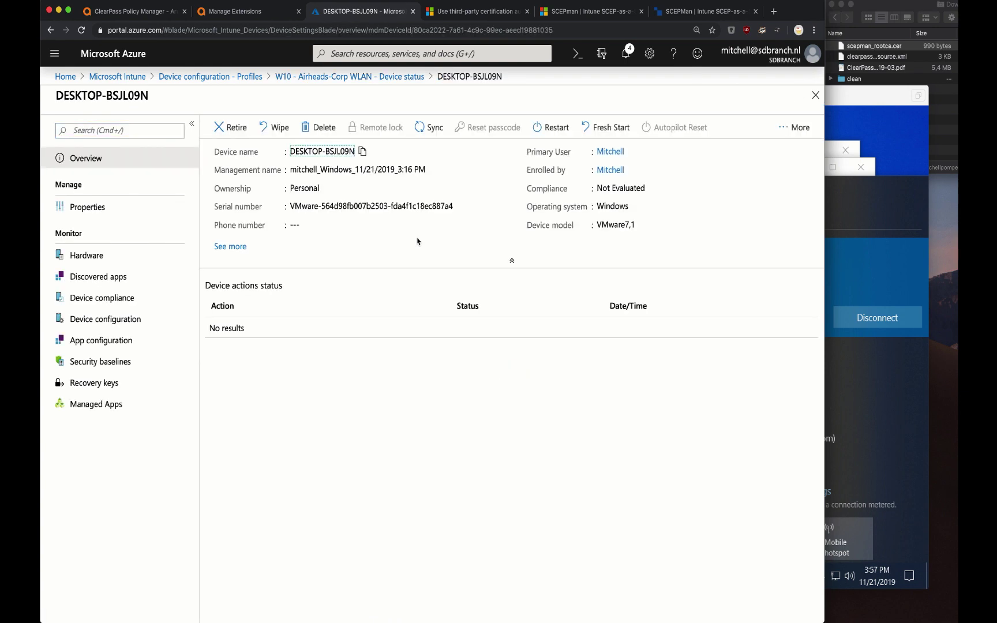
pyautogui.click(436, 125)
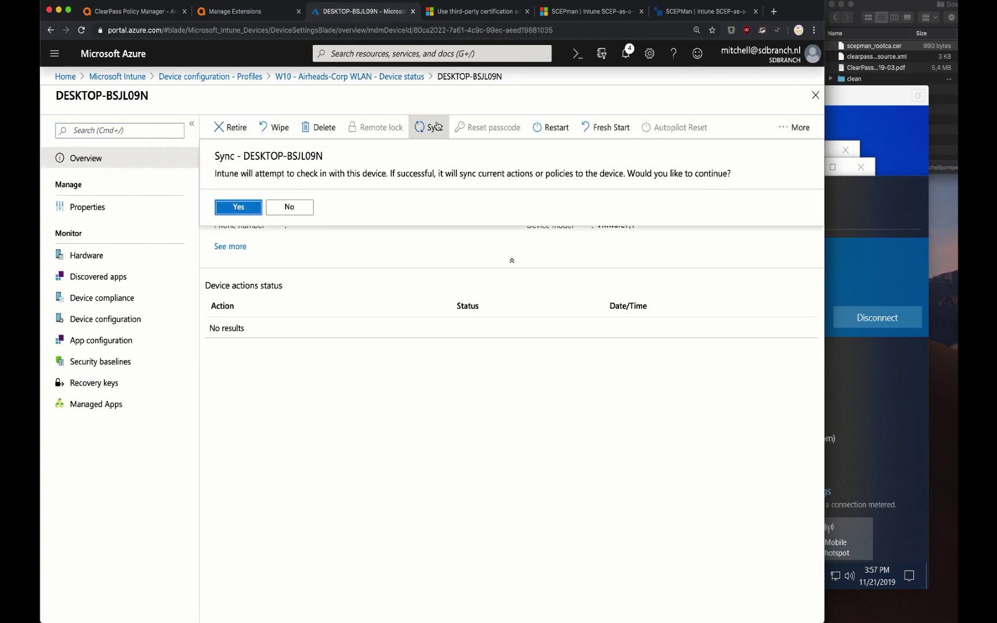
pyautogui.click(237, 206)
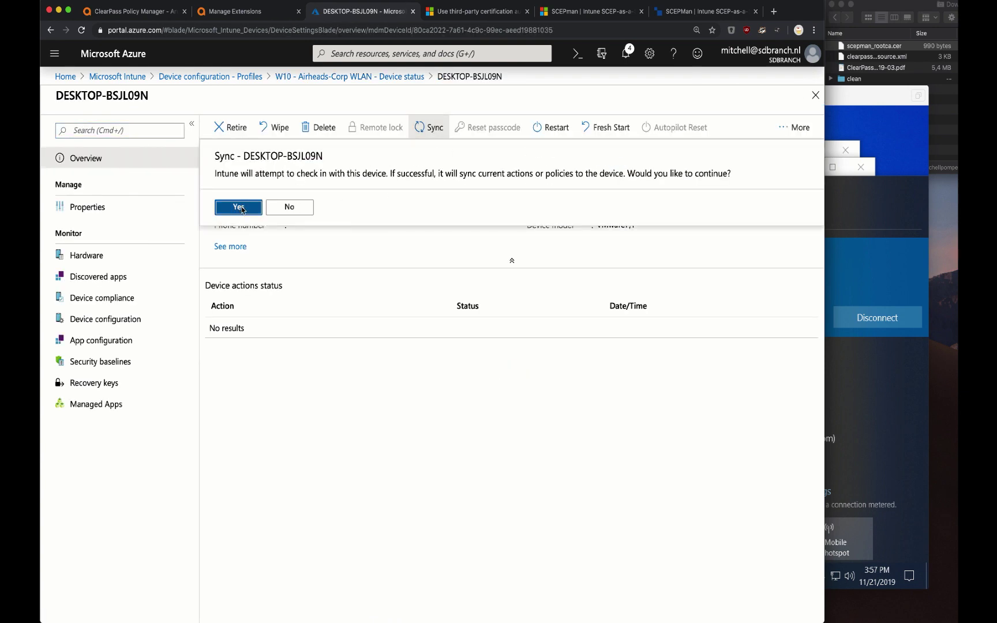
pyautogui.click(860, 110)
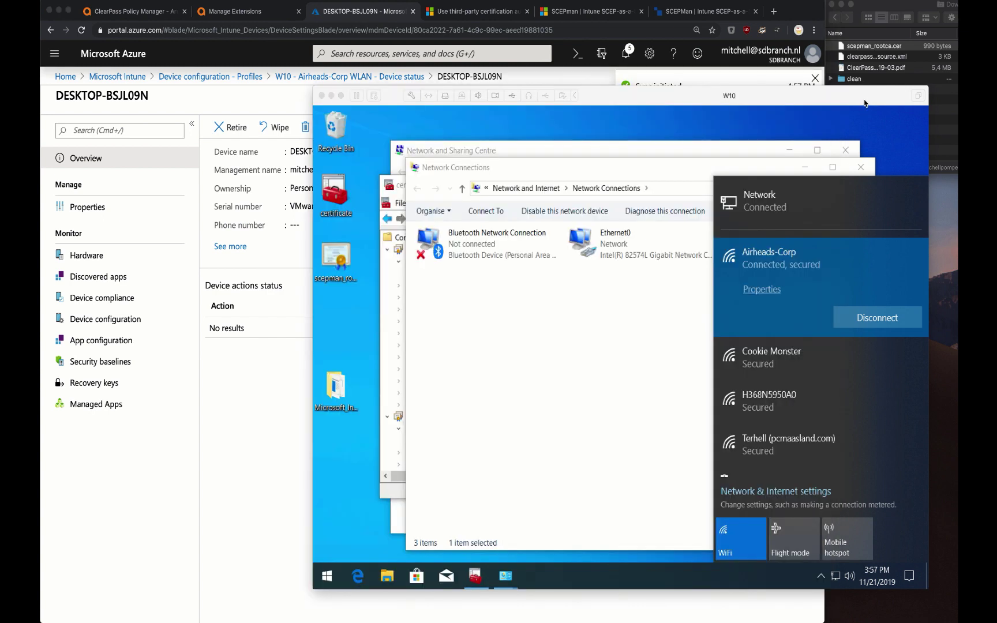
# Step: Open the SDBranch MDM work account's management info page in Windows Settings
pyautogui.click(622, 284)
pyautogui.click(334, 574)
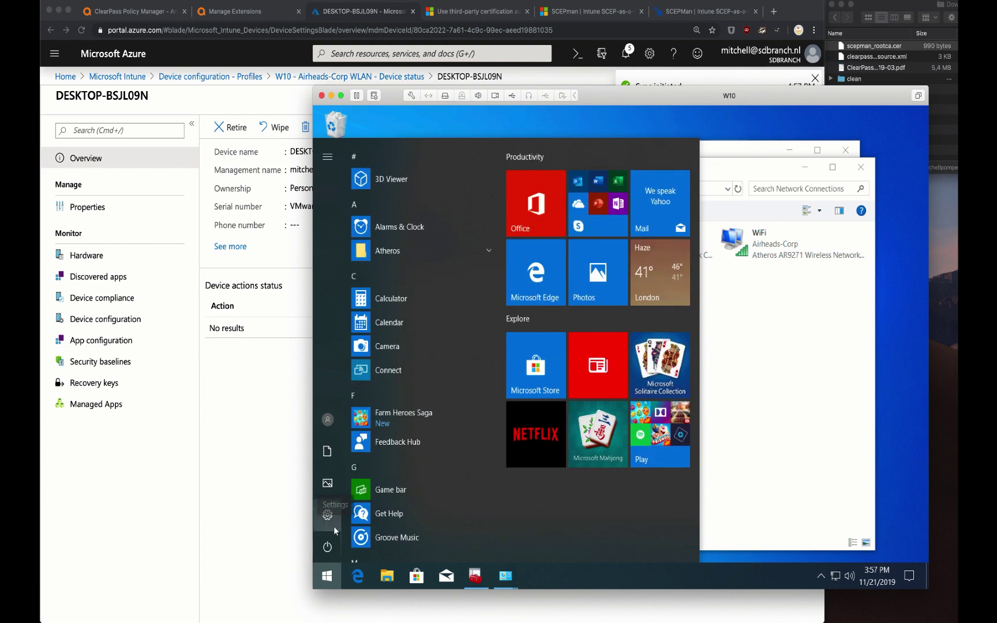
pyautogui.click(334, 528)
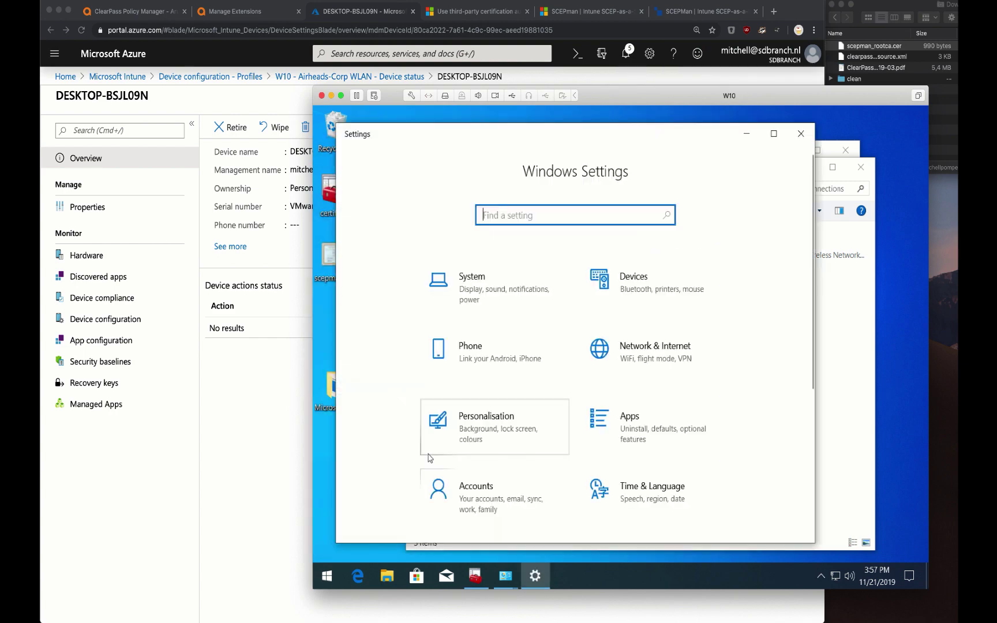
pyautogui.click(465, 519)
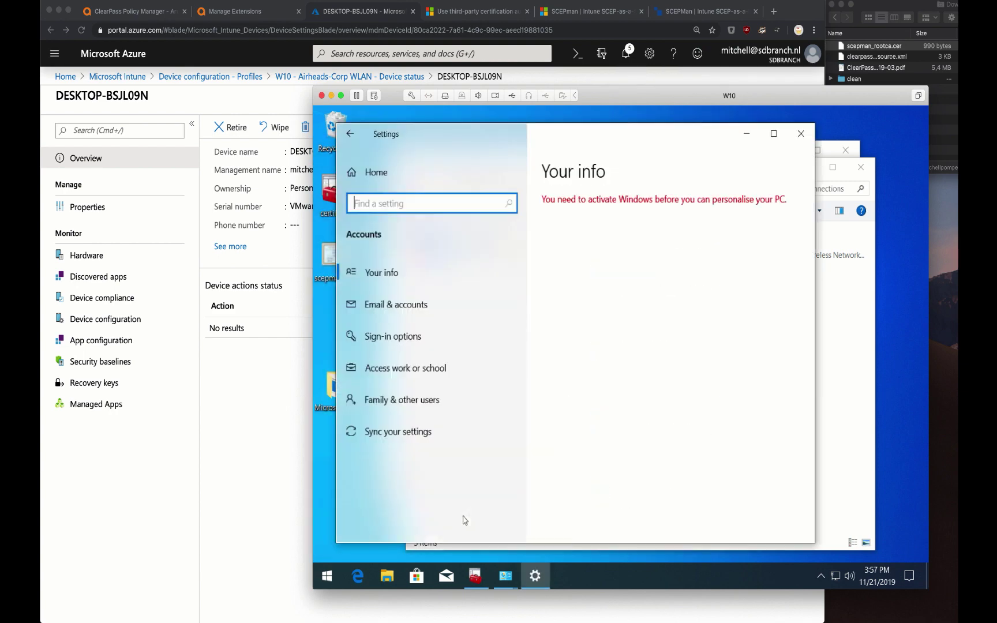
pyautogui.click(429, 362)
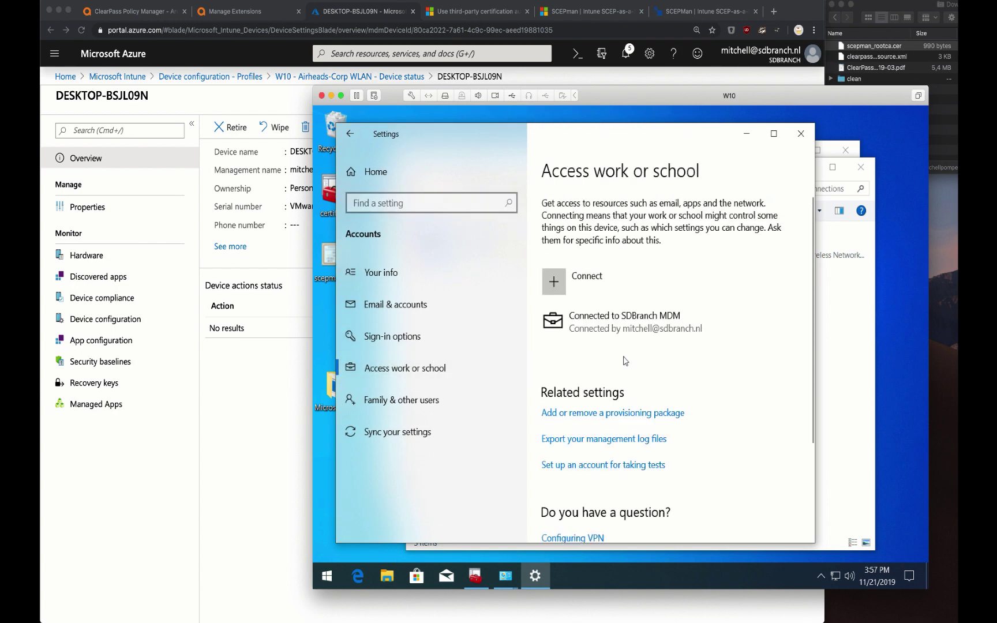
pyautogui.click(628, 335)
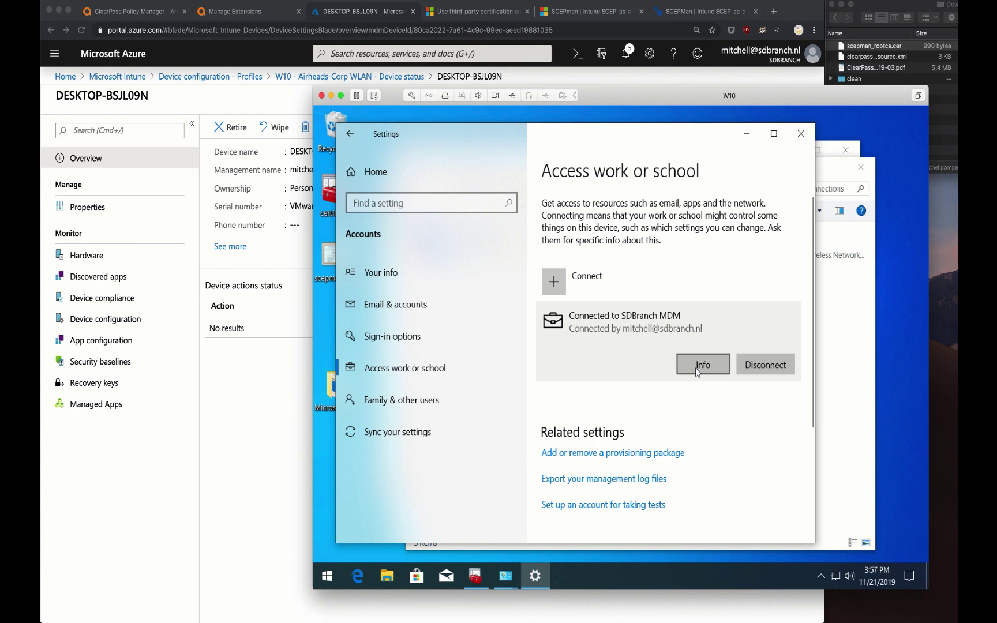
pyautogui.click(702, 364)
# Step: Run a device sync and confirm 'The sync was successful' is reported
pyautogui.scroll(-3, 698, 372)
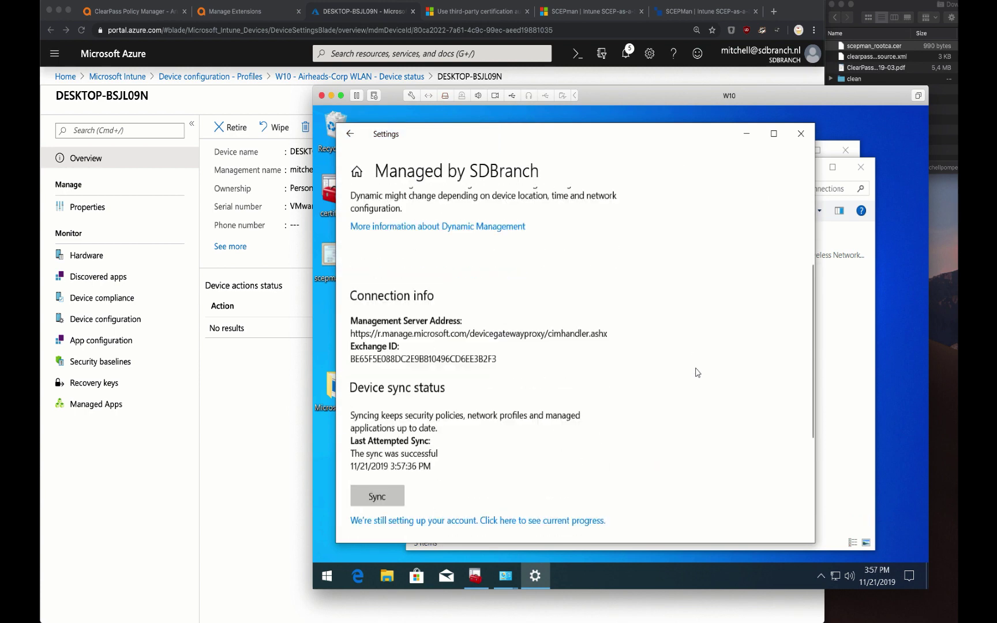
pyautogui.scroll(-3, 696, 371)
pyautogui.scroll(5, 697, 371)
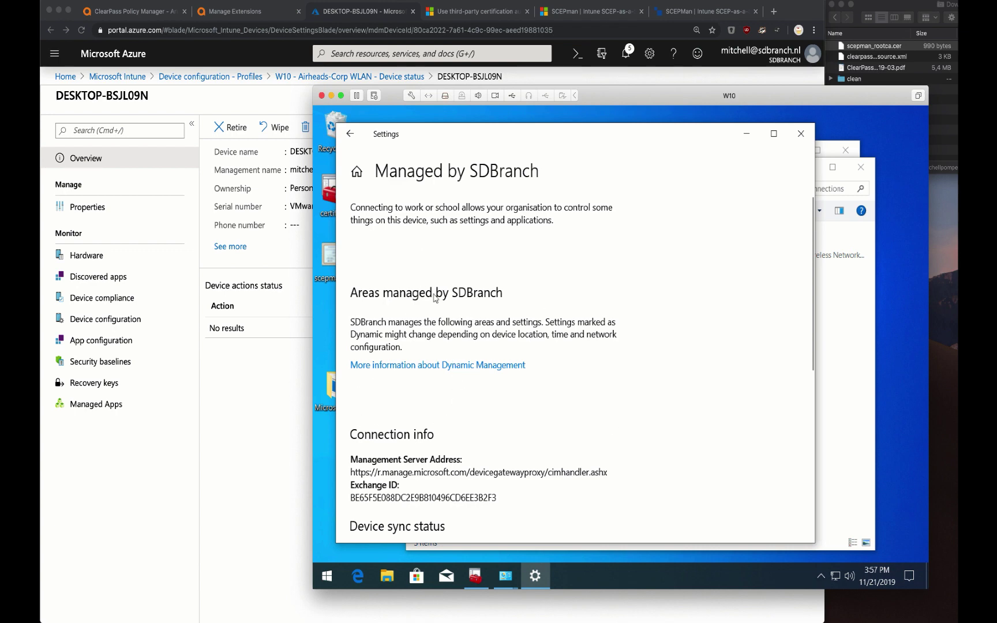
pyautogui.scroll(-6, 441, 287)
pyautogui.click(386, 304)
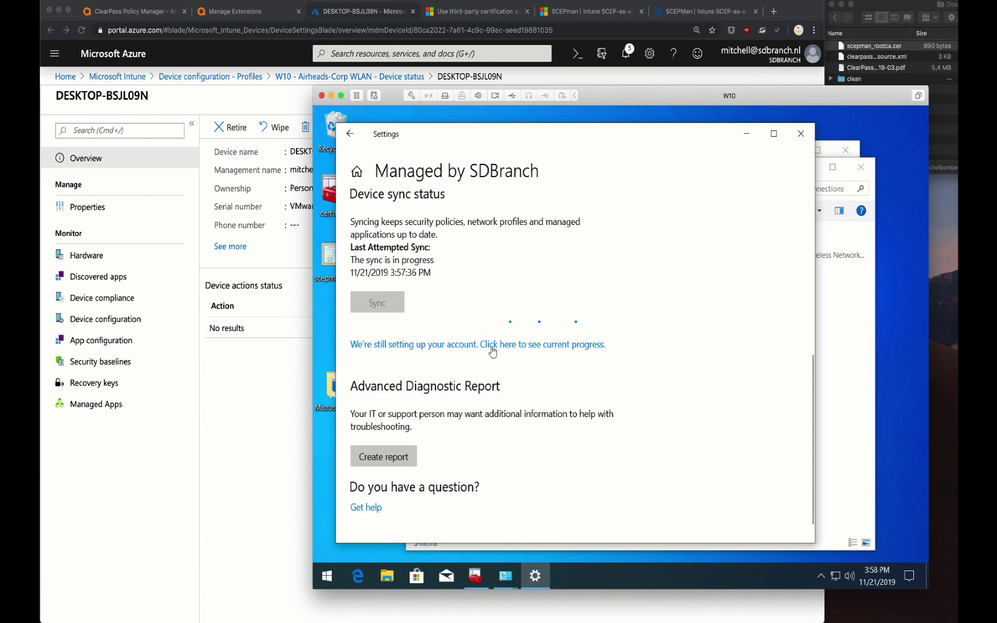
pyautogui.press('super+Up')
pyautogui.scroll(-5, 460, 267)
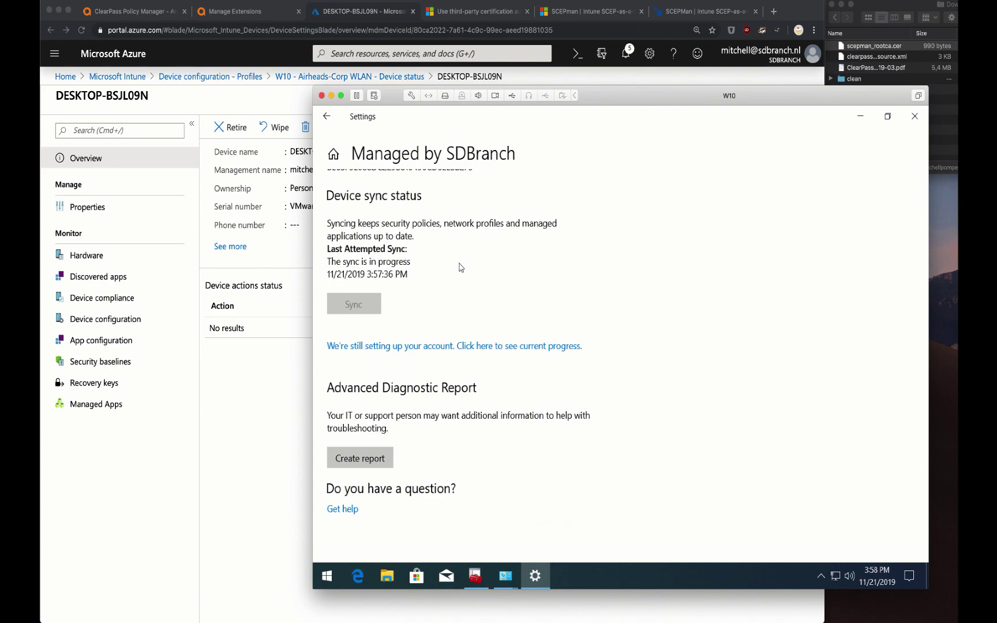
pyautogui.scroll(5, 459, 267)
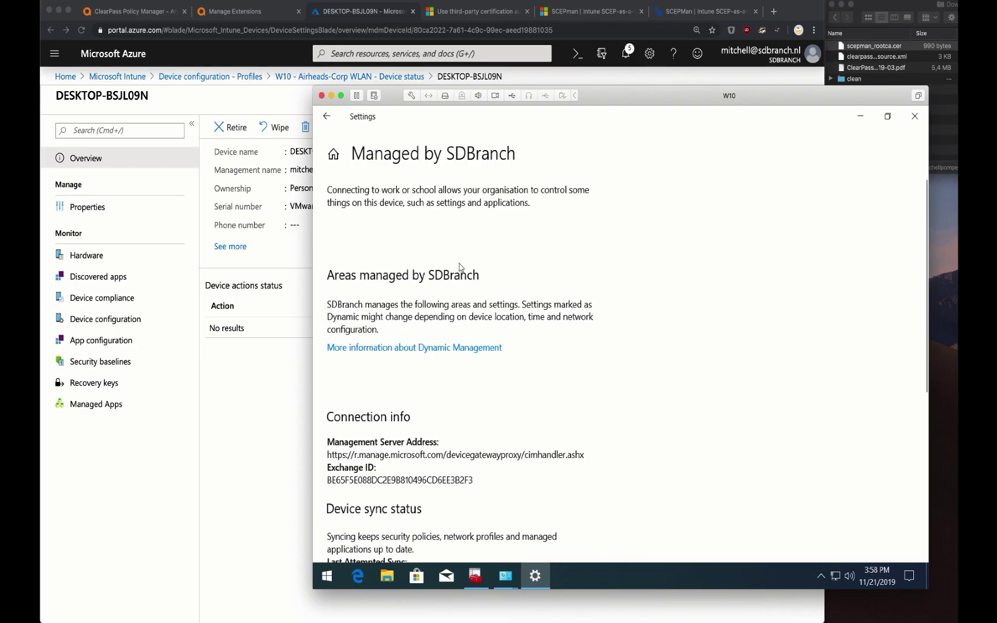
pyautogui.scroll(-5, 460, 267)
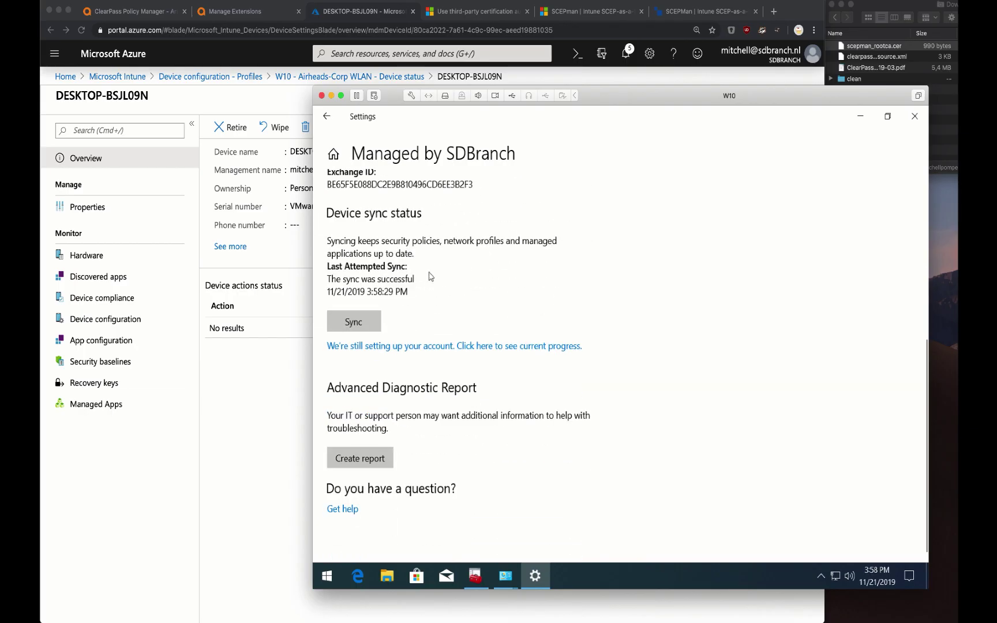
pyautogui.scroll(5, 430, 277)
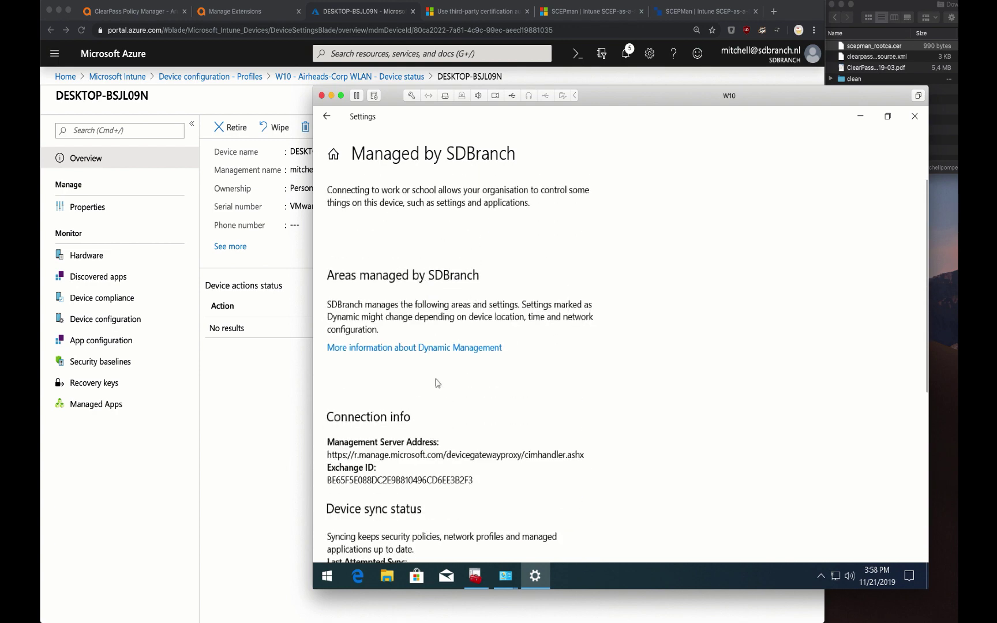
pyautogui.scroll(-5, 483, 387)
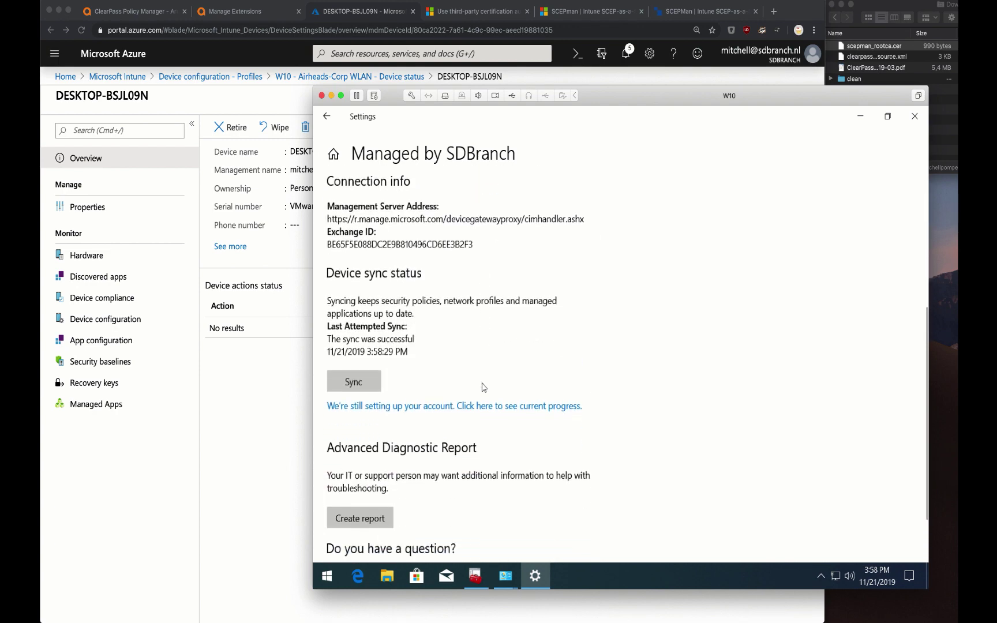
# Step: Restart the Windows 10 virtual machine
pyautogui.click(322, 573)
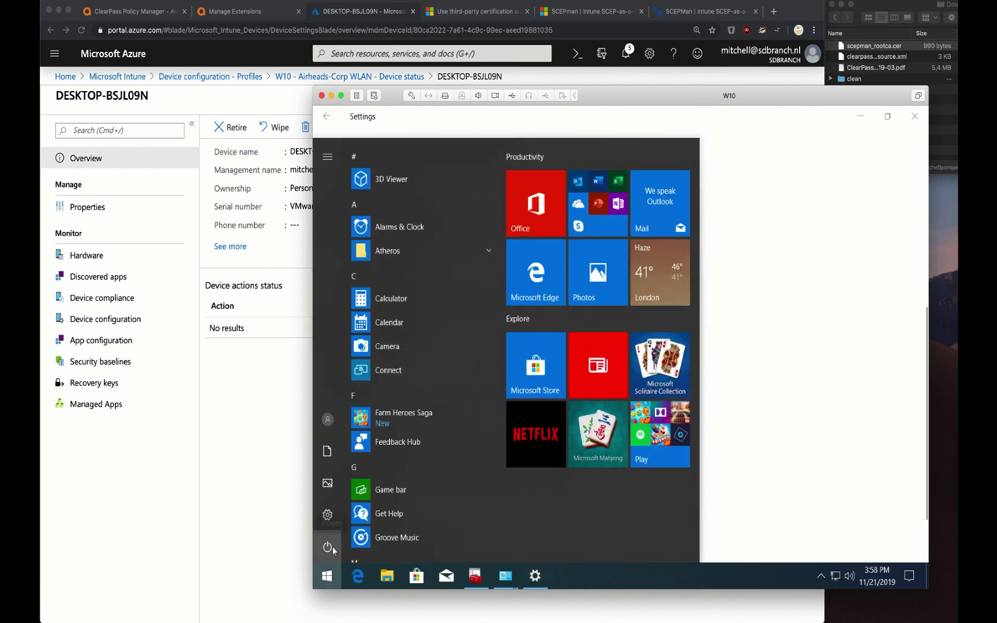
pyautogui.click(328, 547)
pyautogui.click(333, 528)
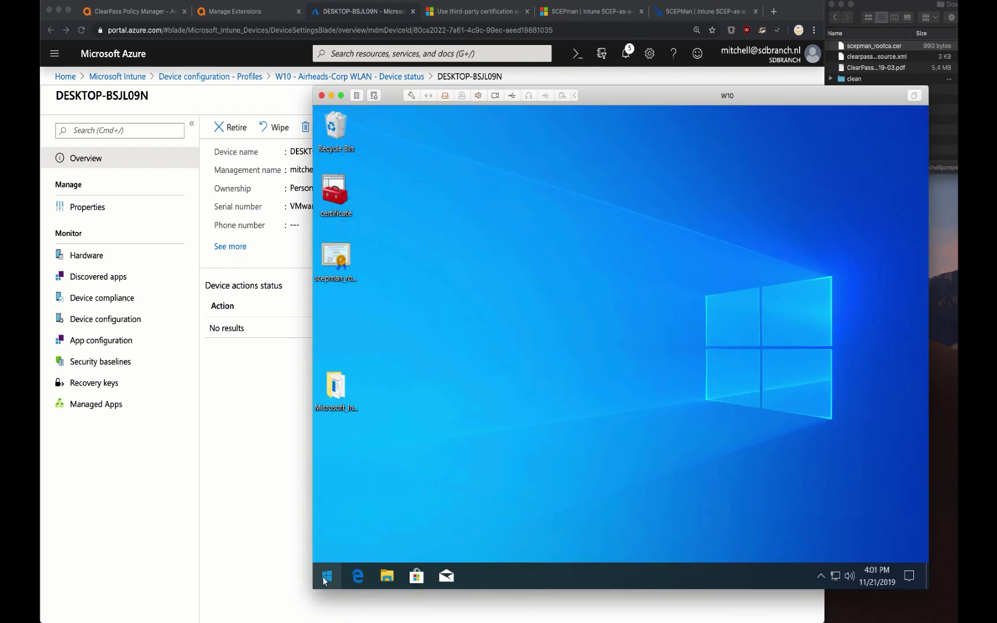
# Step: Verify the SDBranch management info lists the WiFi policy, then show available wireless networks
pyautogui.click(323, 576)
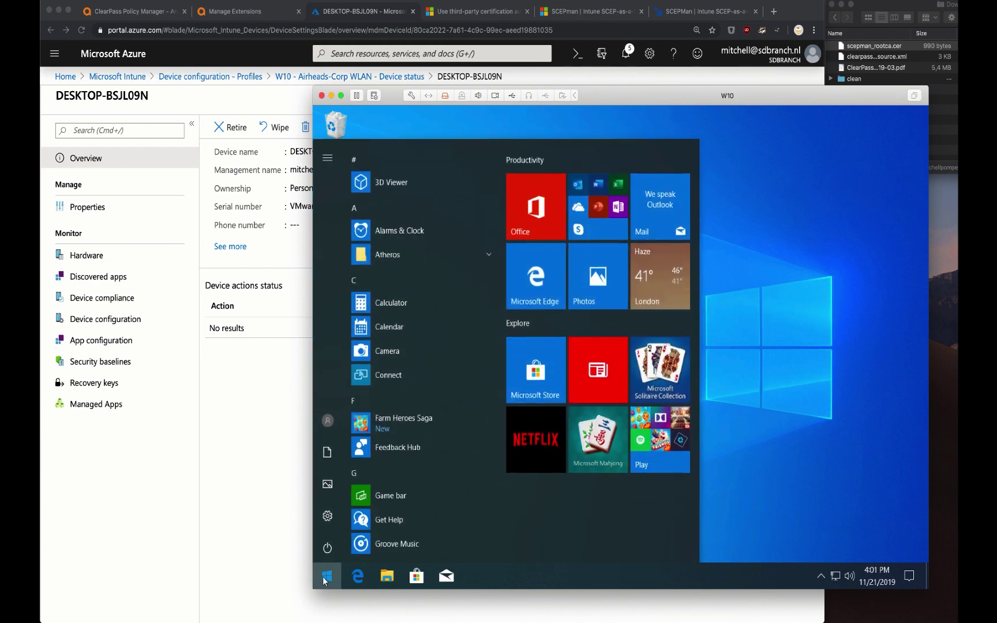
pyautogui.click(327, 515)
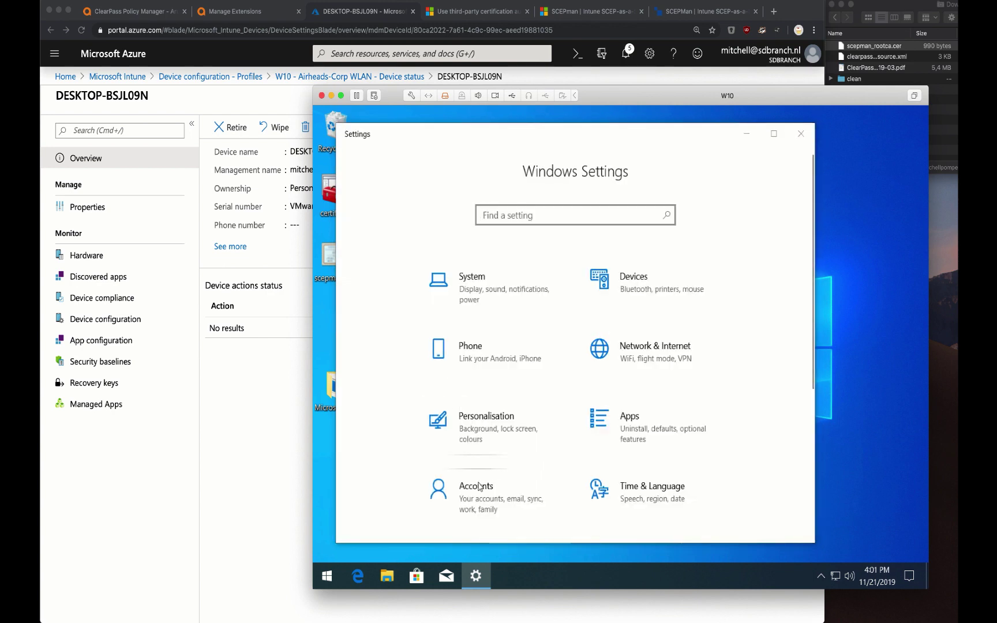
pyautogui.click(478, 486)
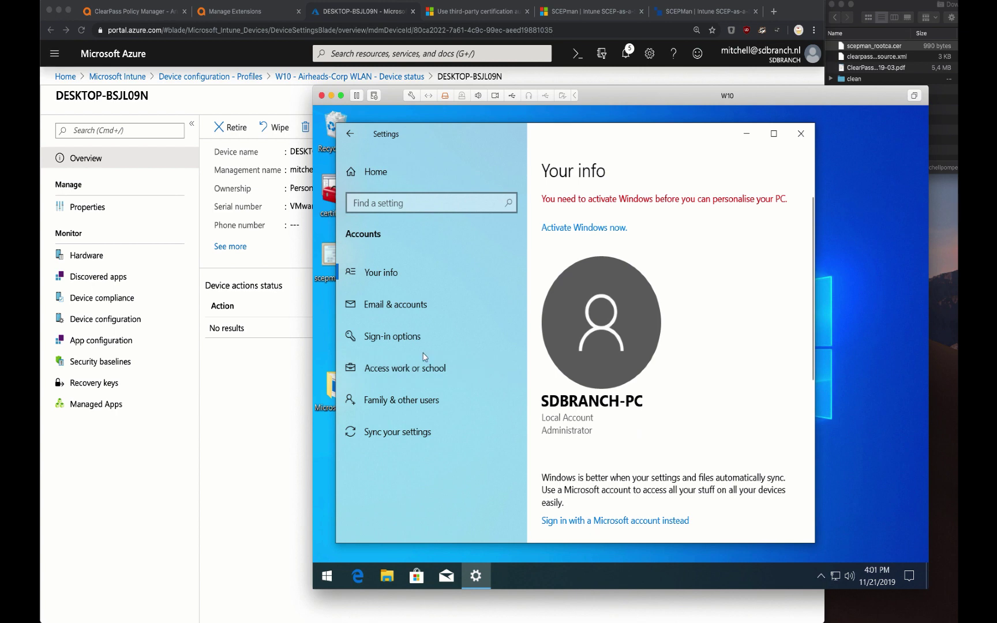
pyautogui.click(420, 373)
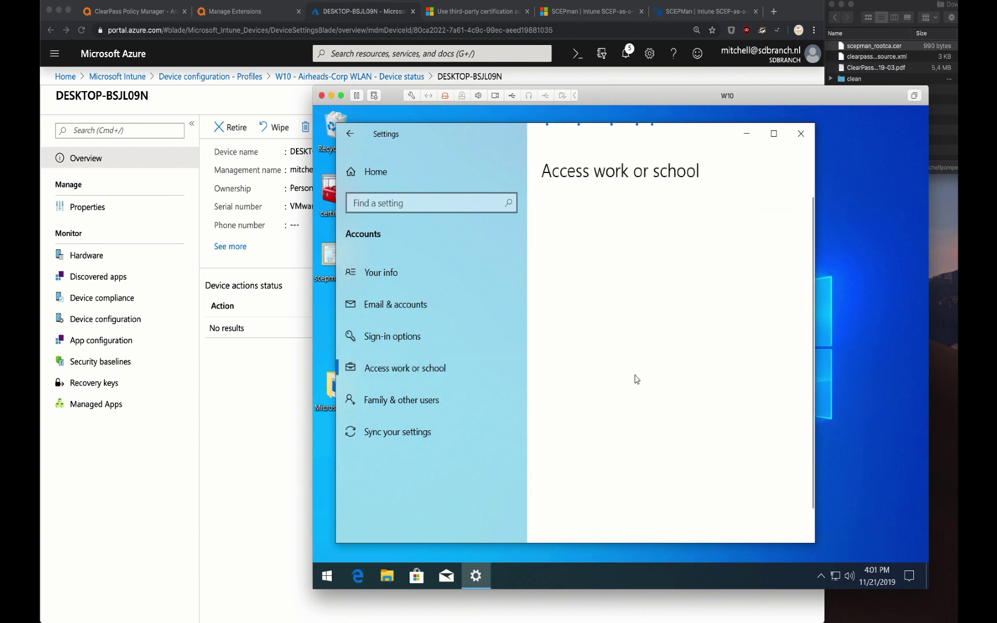
pyautogui.click(614, 328)
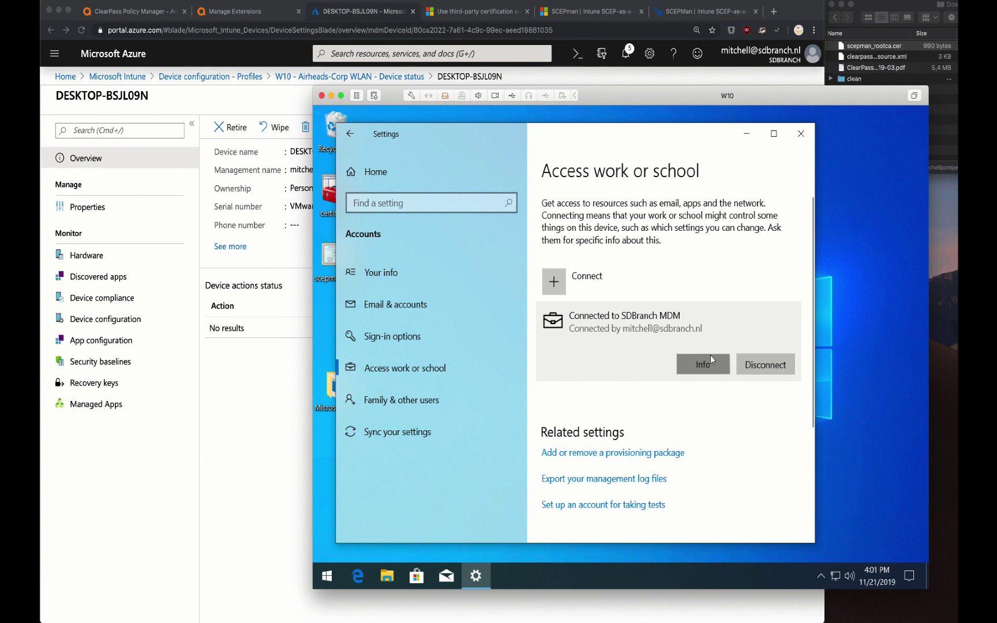
pyautogui.click(710, 357)
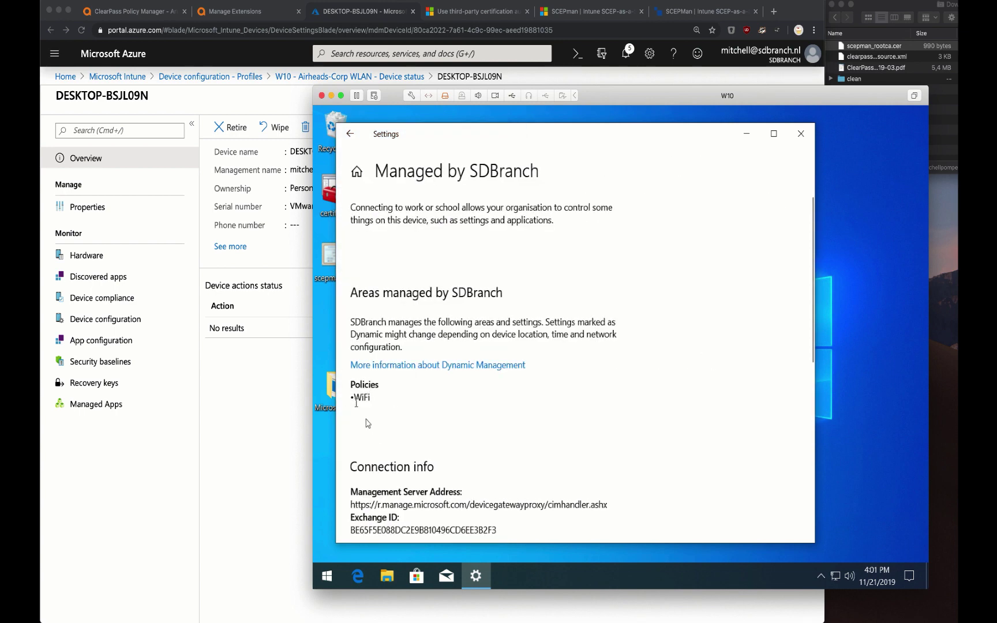
pyautogui.click(836, 578)
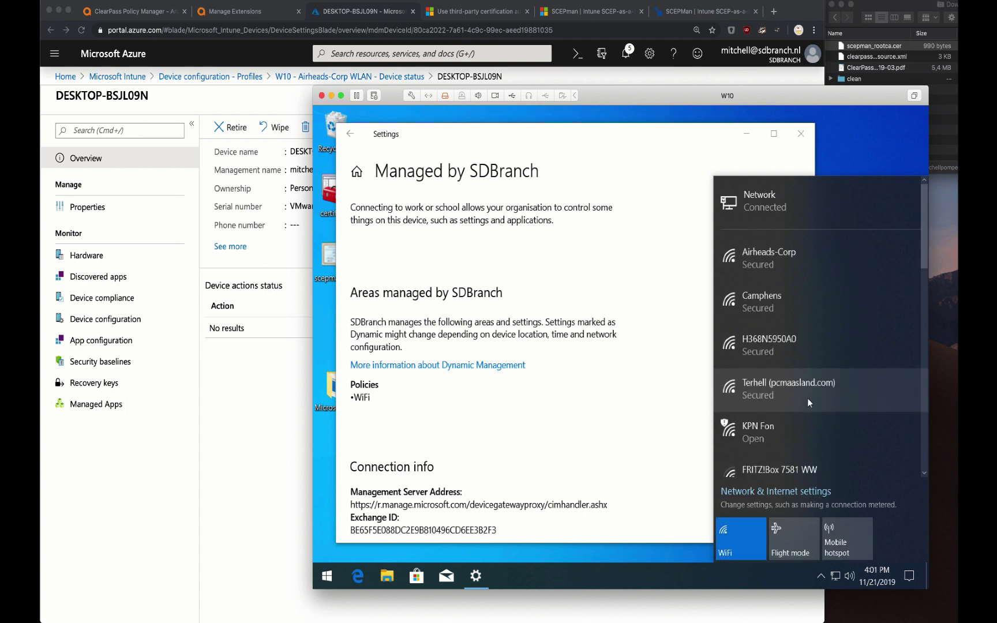
# Step: Connect to Airheads-Corp and view its properties, showing organisation-managed automatic connection
pyautogui.click(795, 253)
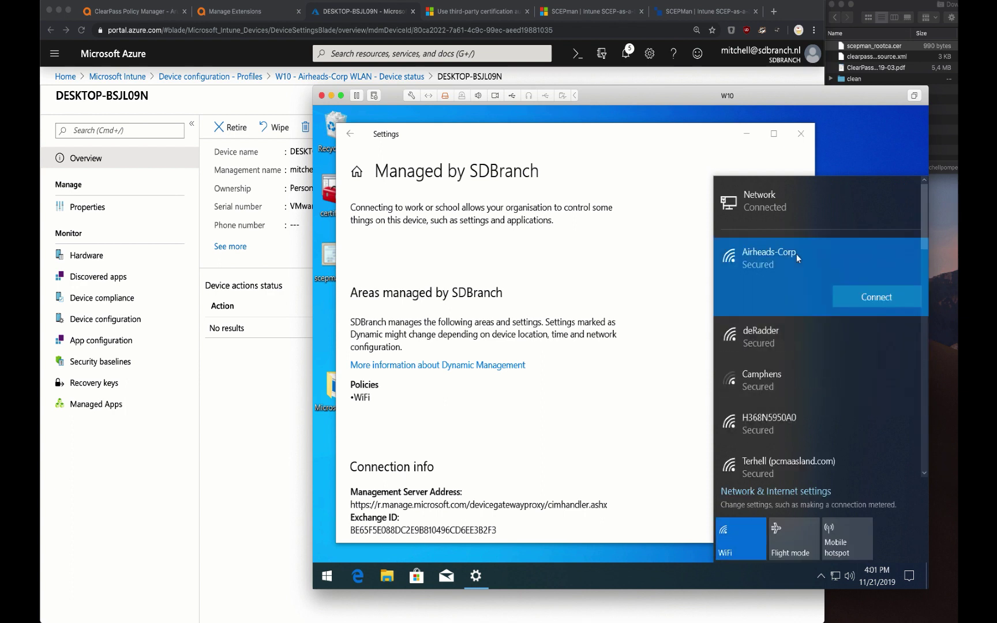
pyautogui.click(869, 297)
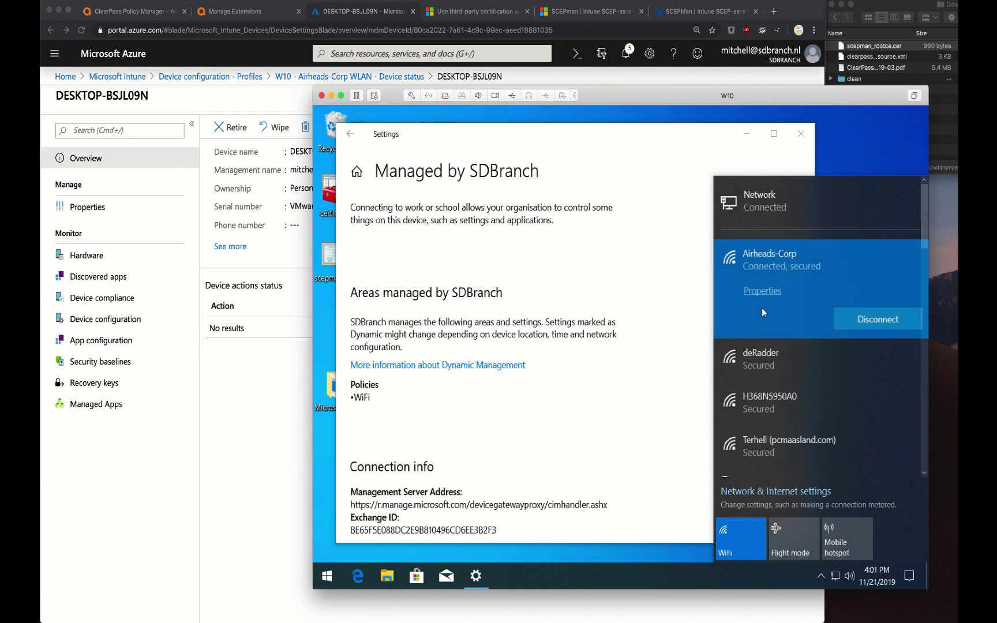
pyautogui.rightClick(798, 259)
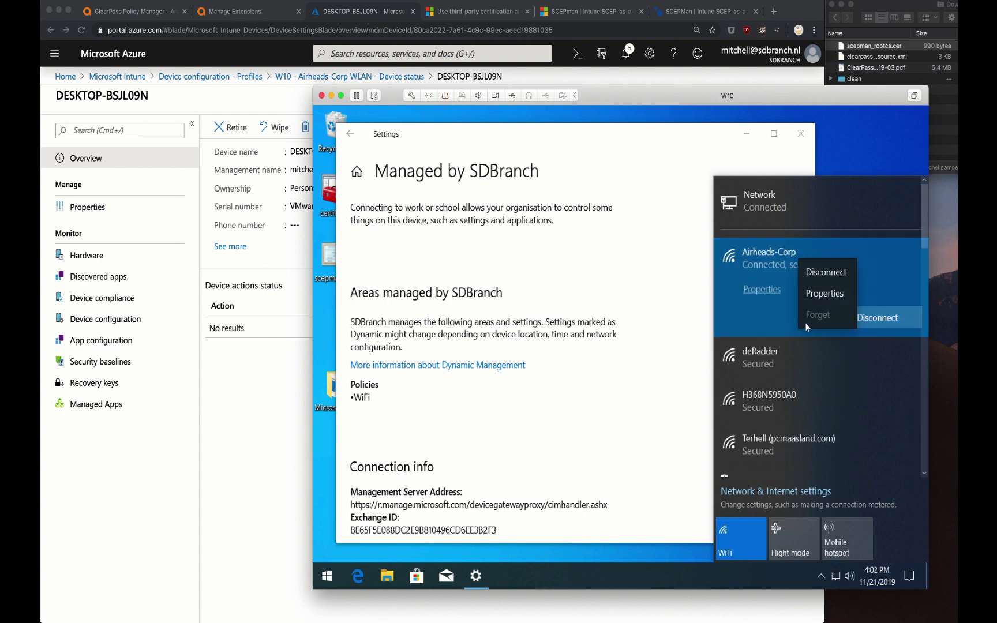
pyautogui.click(771, 289)
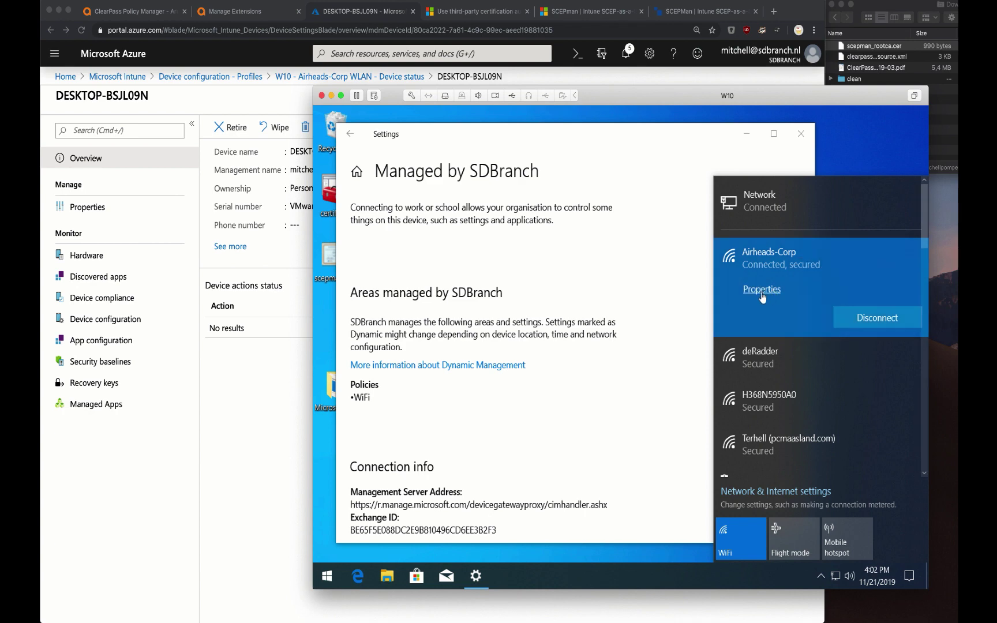
pyautogui.click(761, 290)
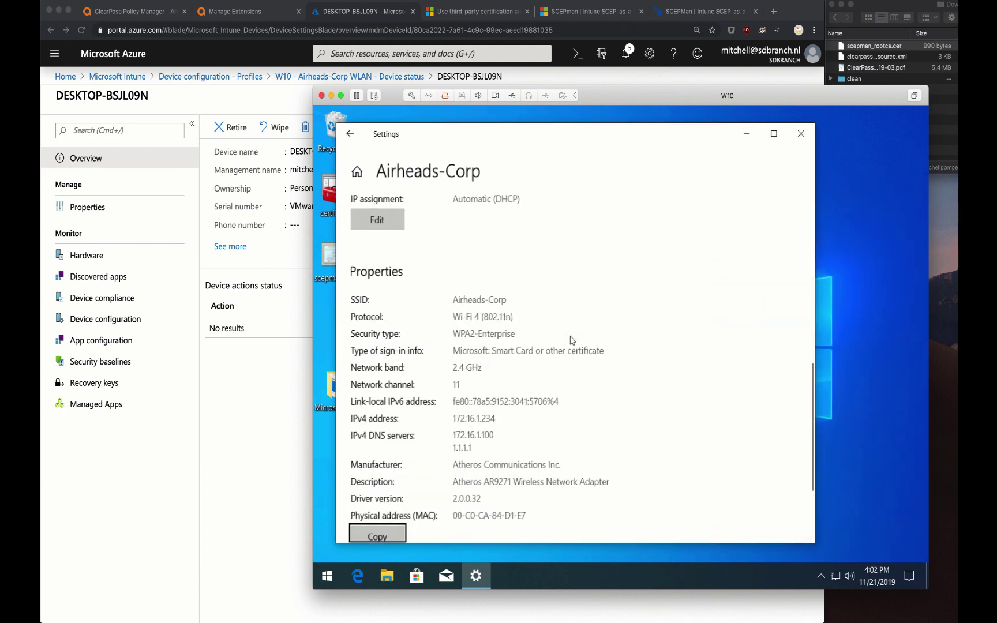
pyautogui.scroll(10, 503, 364)
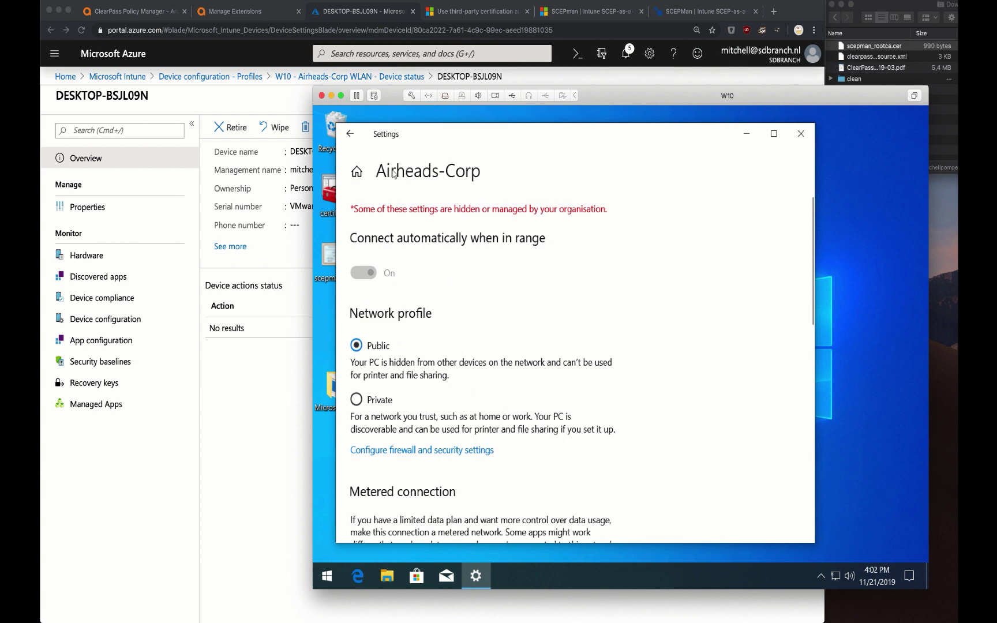
pyautogui.click(354, 173)
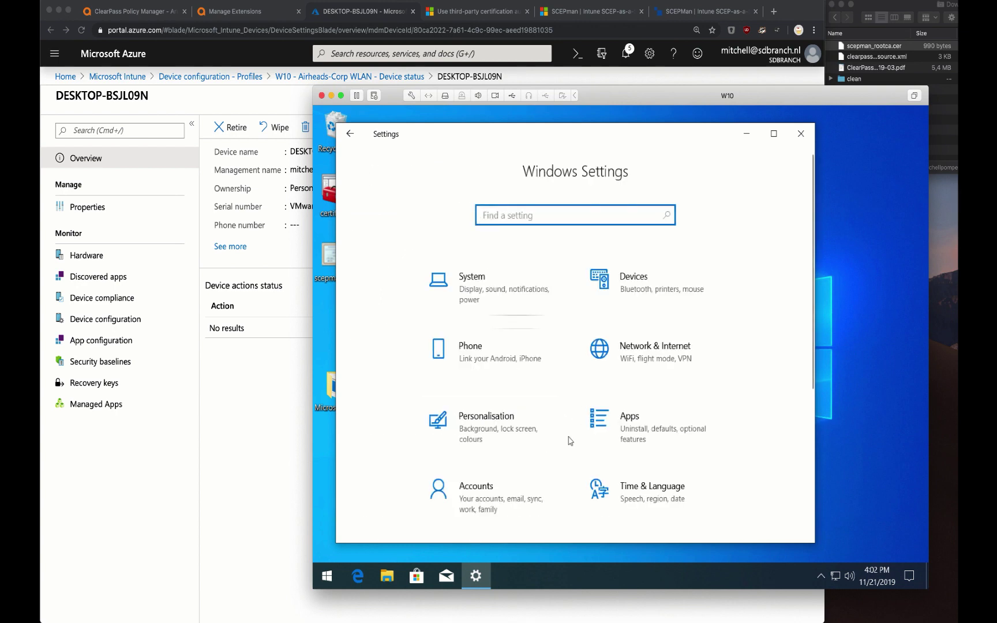
pyautogui.click(622, 355)
pyautogui.click(386, 315)
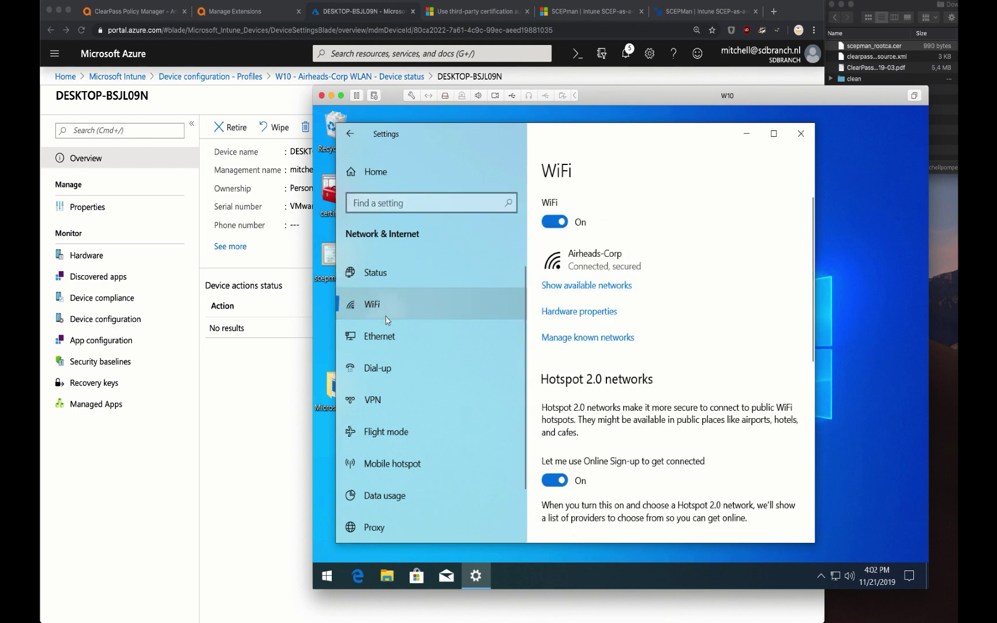
pyautogui.click(606, 340)
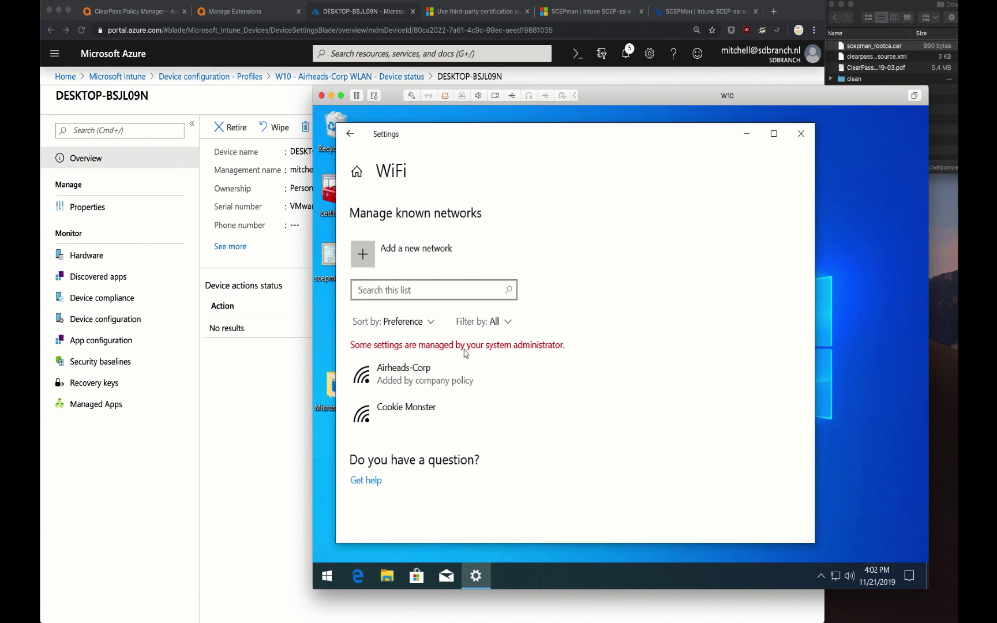
pyautogui.click(449, 390)
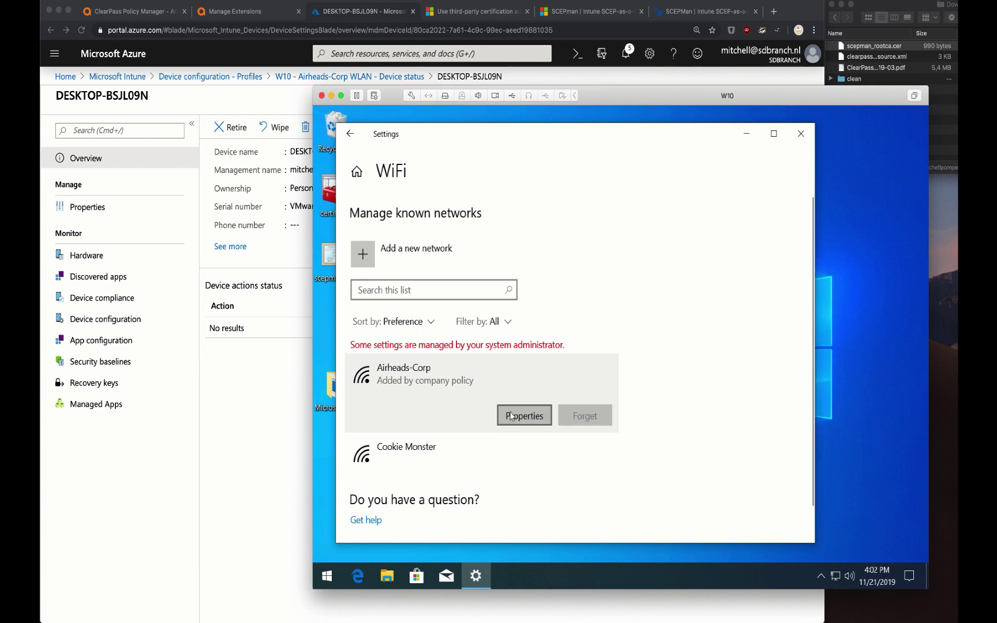
pyautogui.click(510, 415)
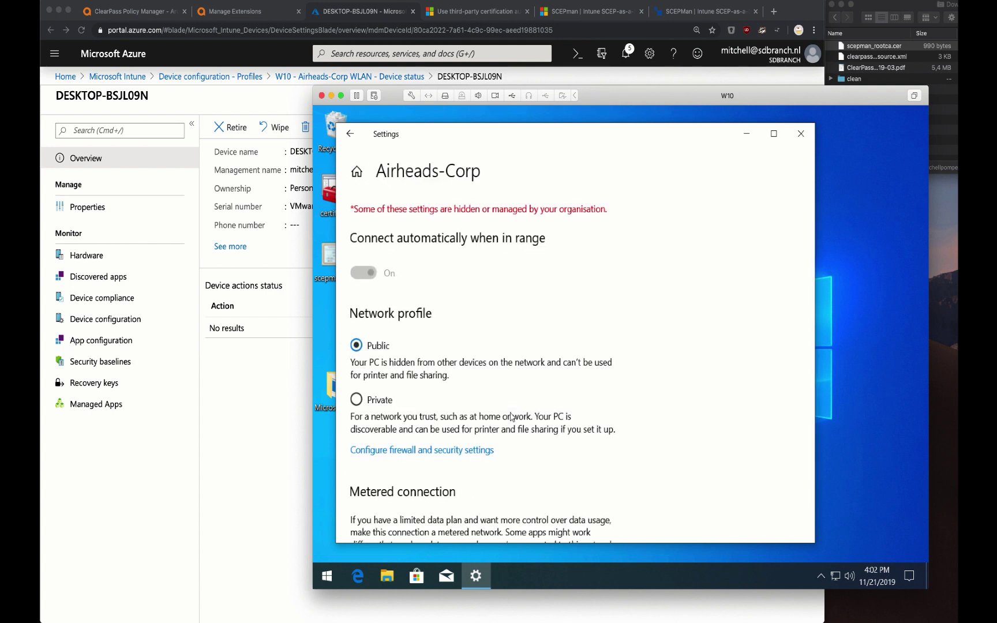